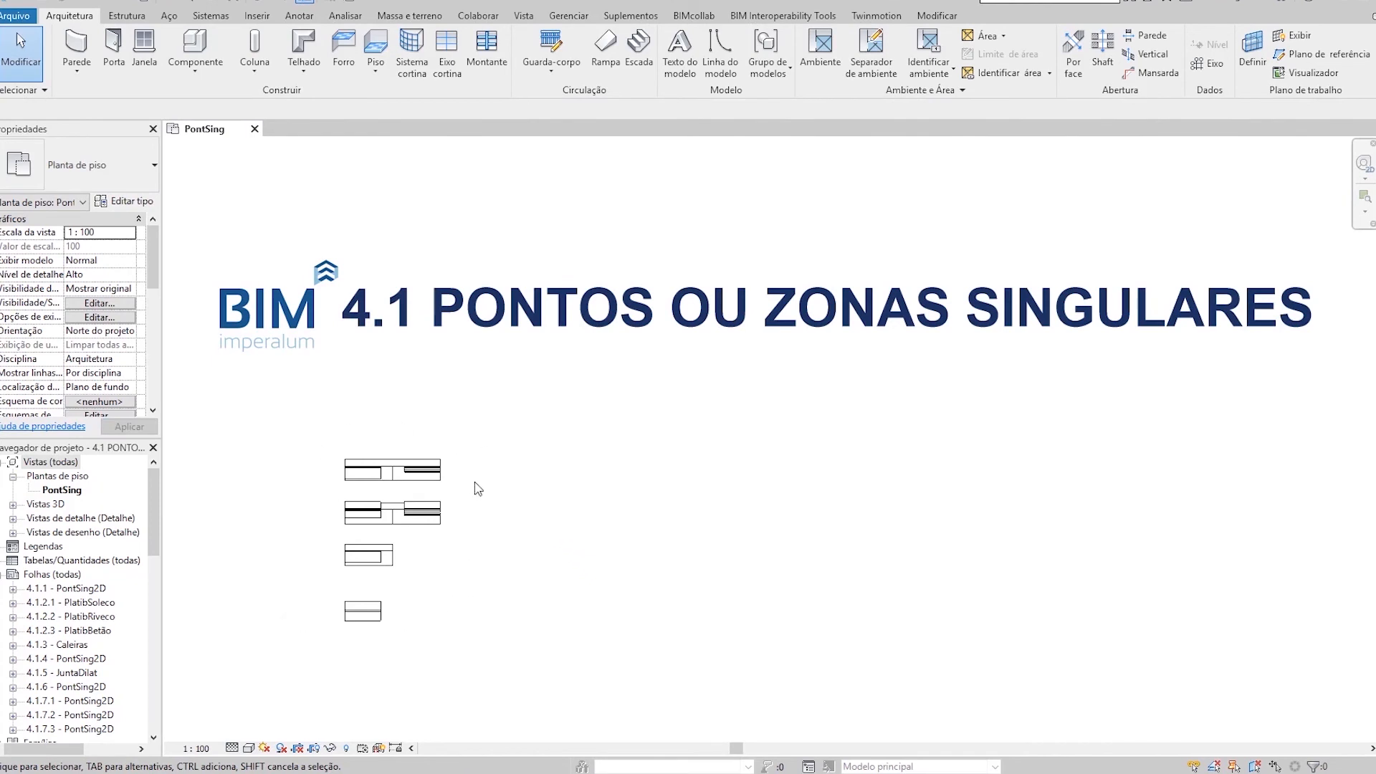
Step: Open the default 3D view and examine the types of the PlatibSoleco parapet and JuntaDilat expansion joint models
left_click(260, 3)
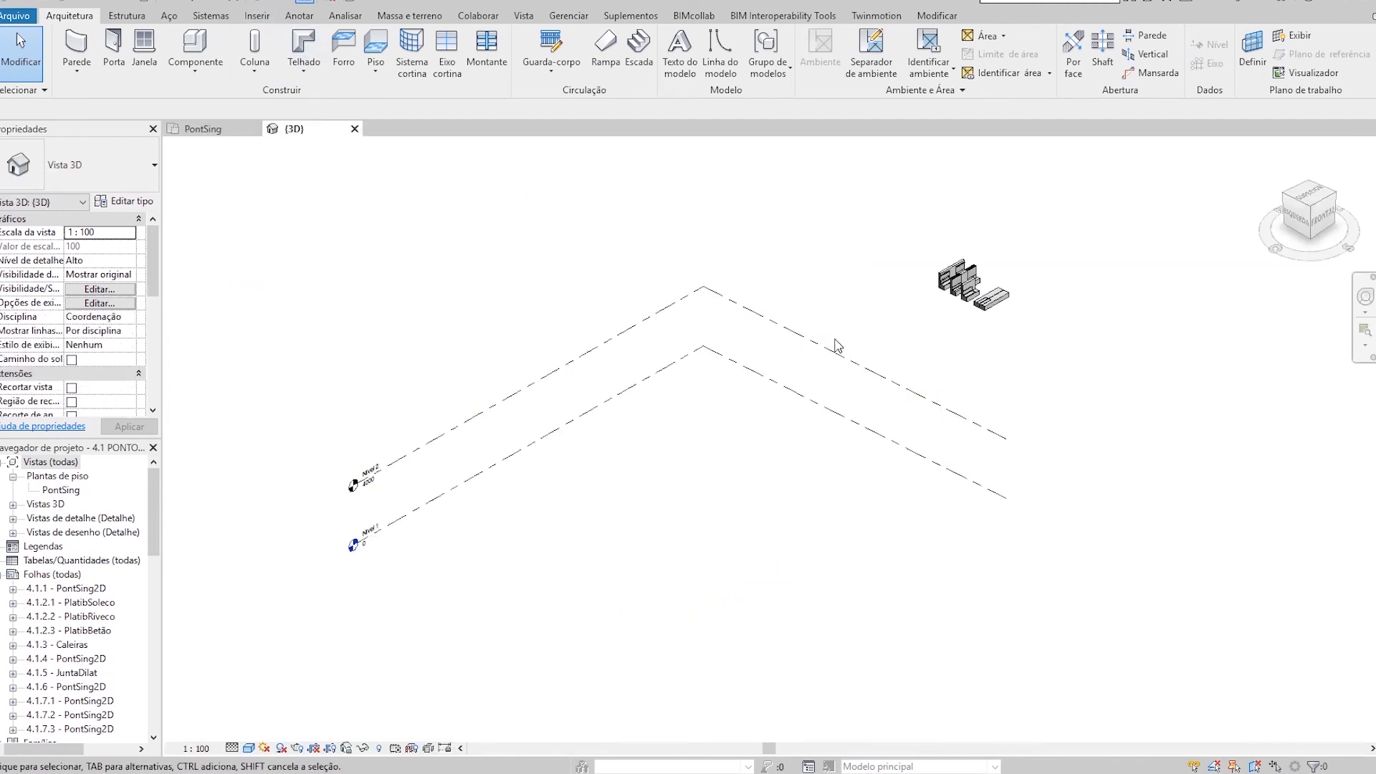
key("z")
key("r")
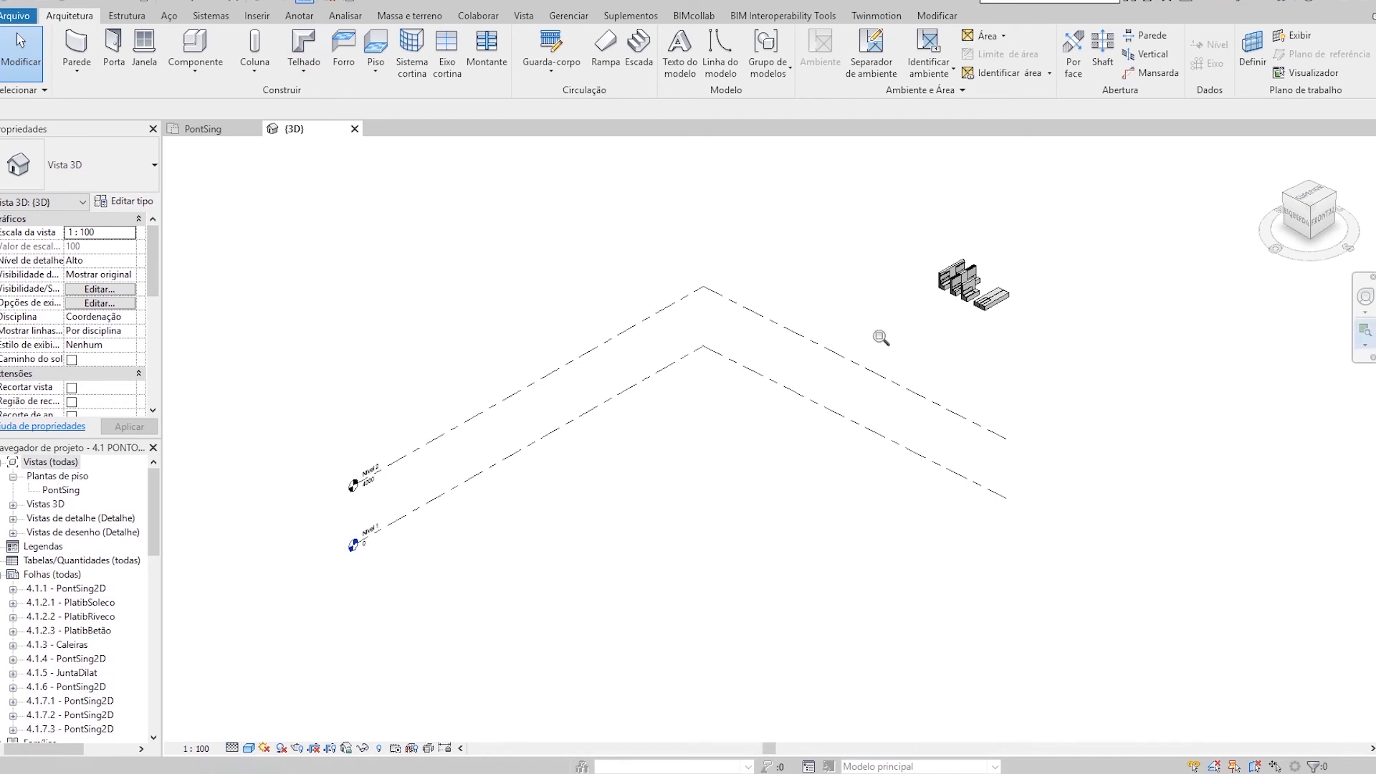
left_click(888, 309)
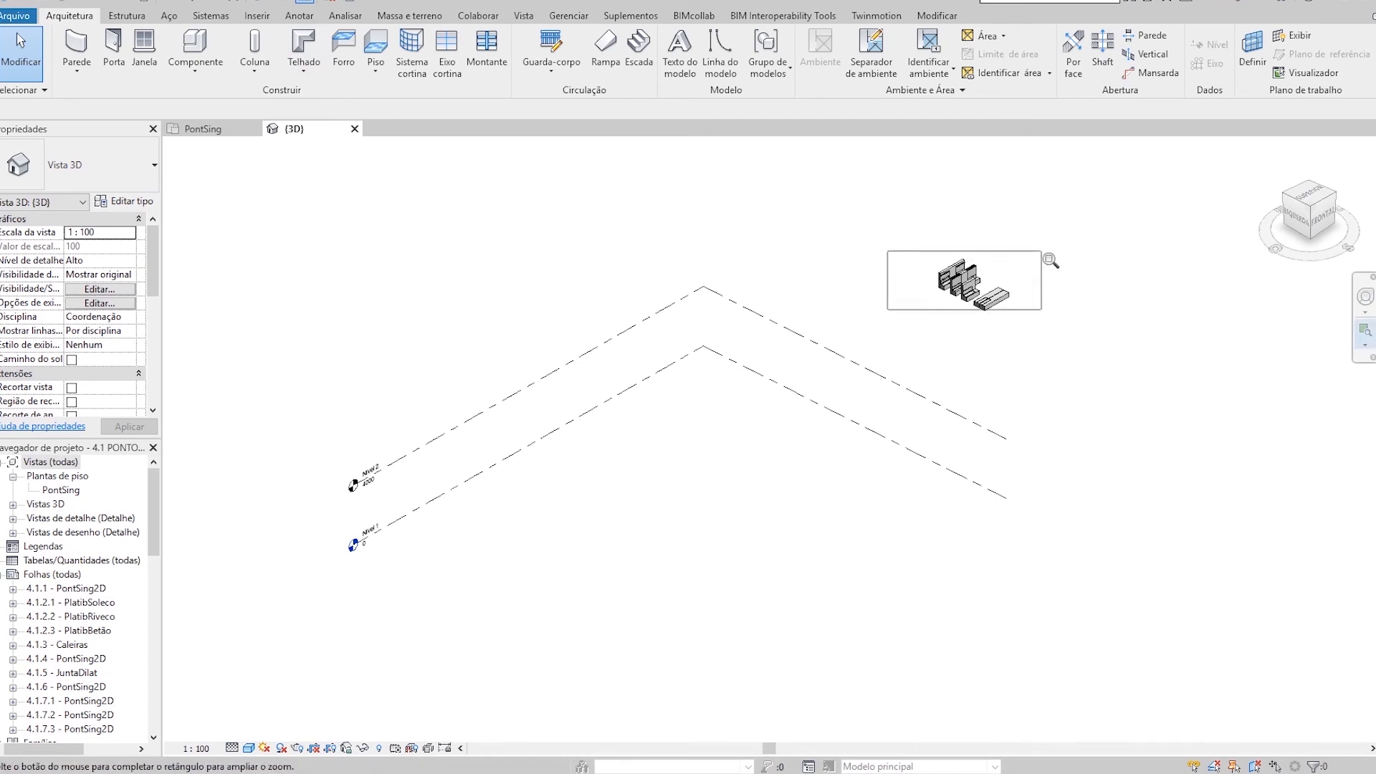
left_click(1042, 250)
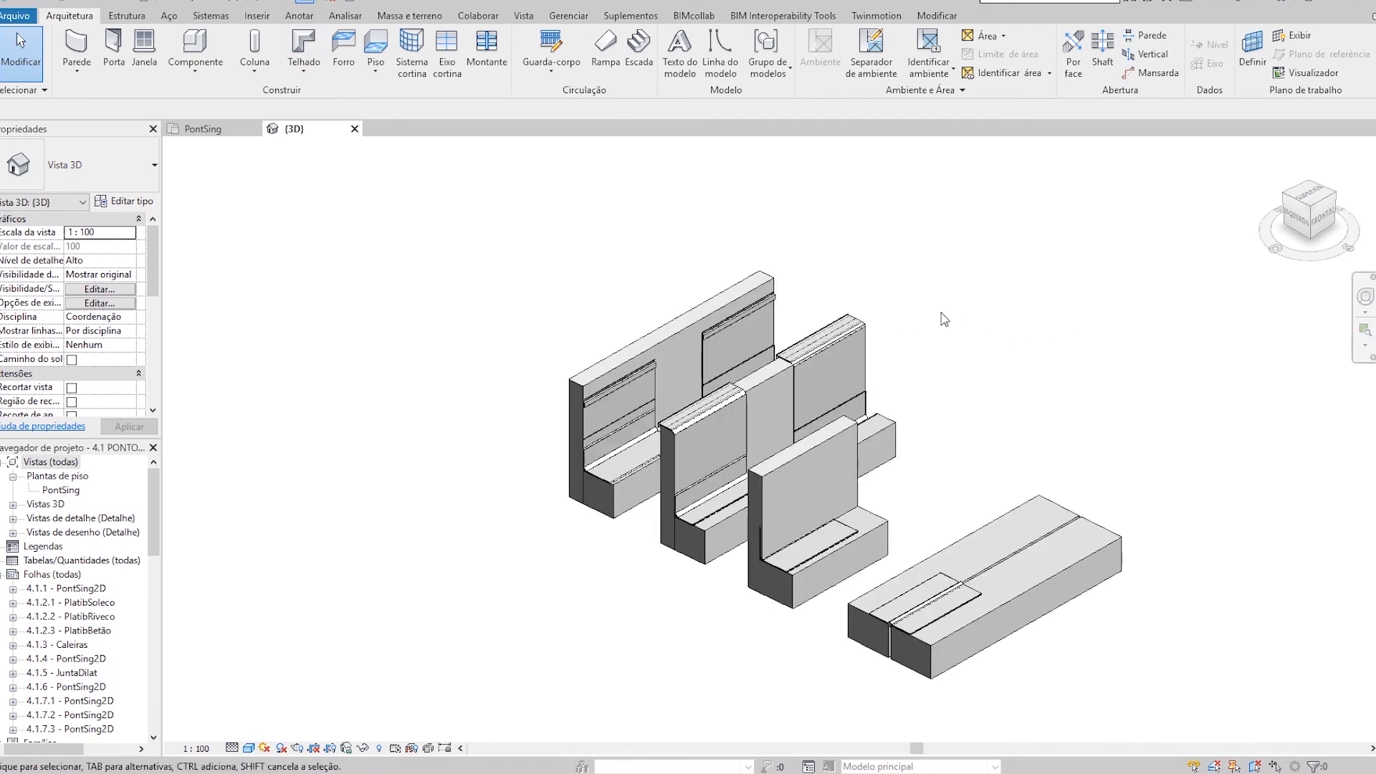
left_click(648, 380)
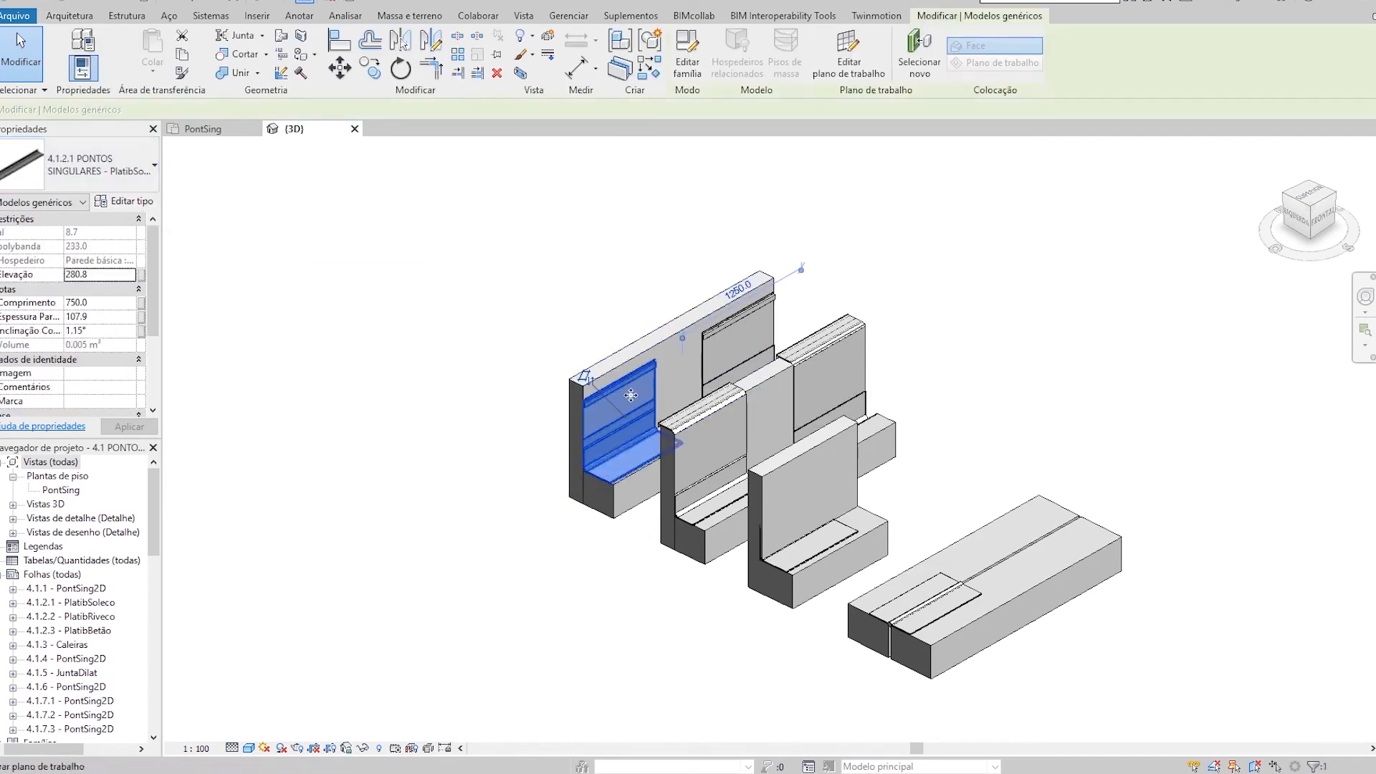
left_click(922, 610)
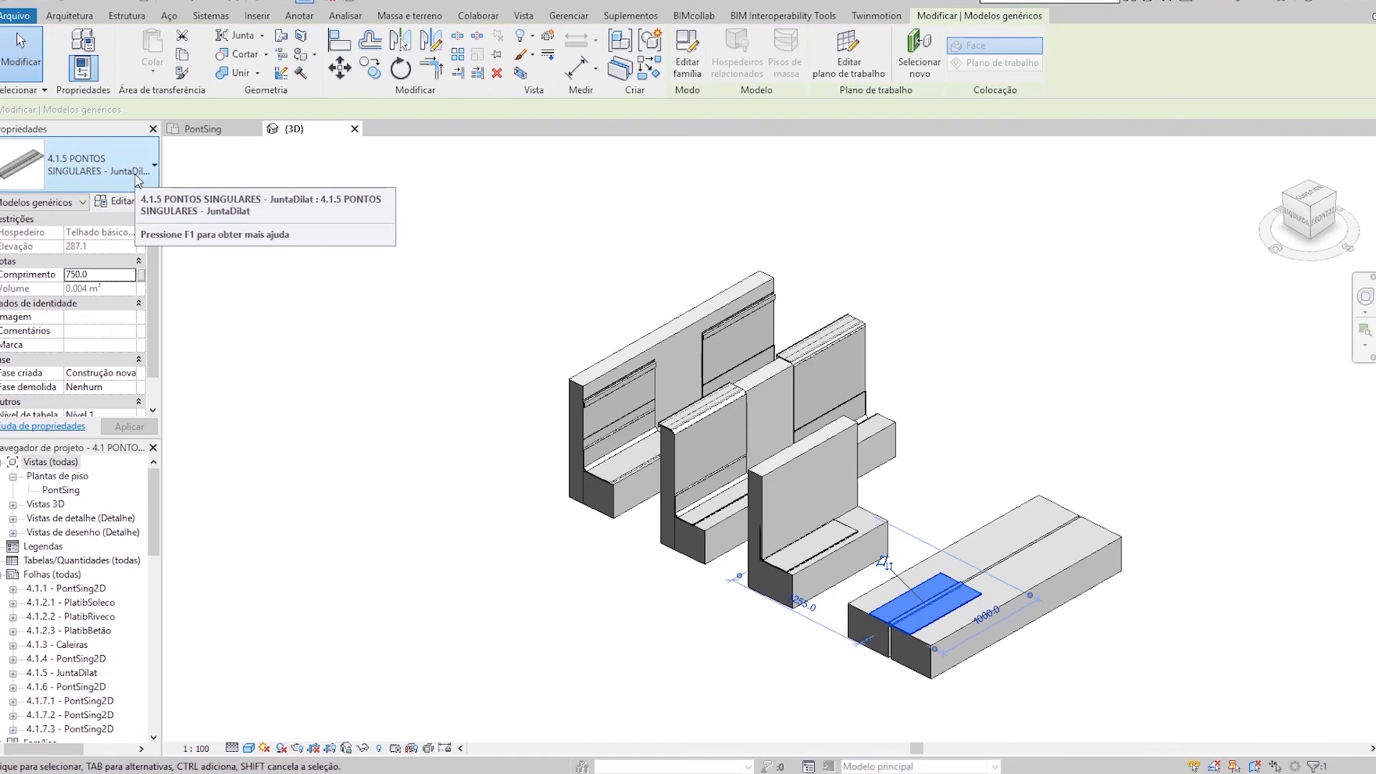
left_click(464, 309)
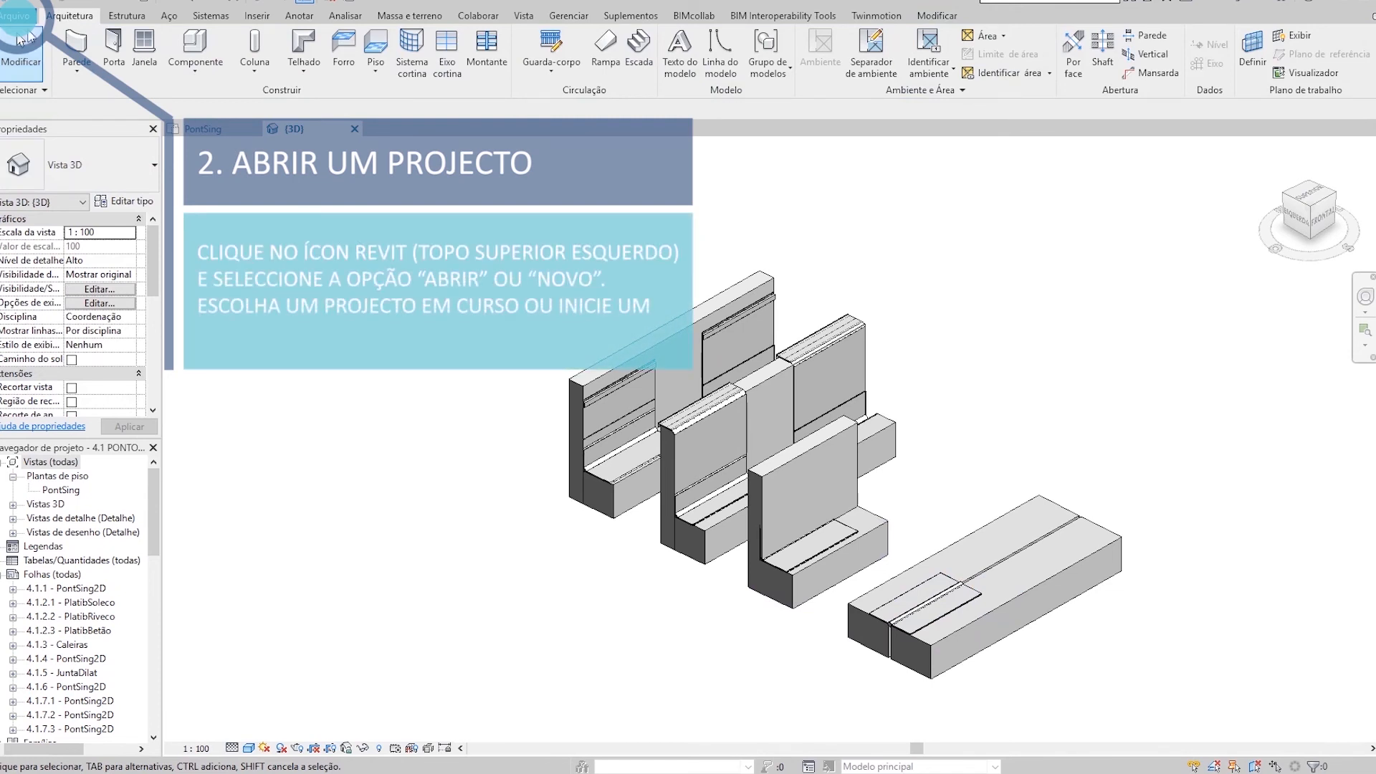
Step: Create a new project from the DefaultMetric template
left_click(17, 19)
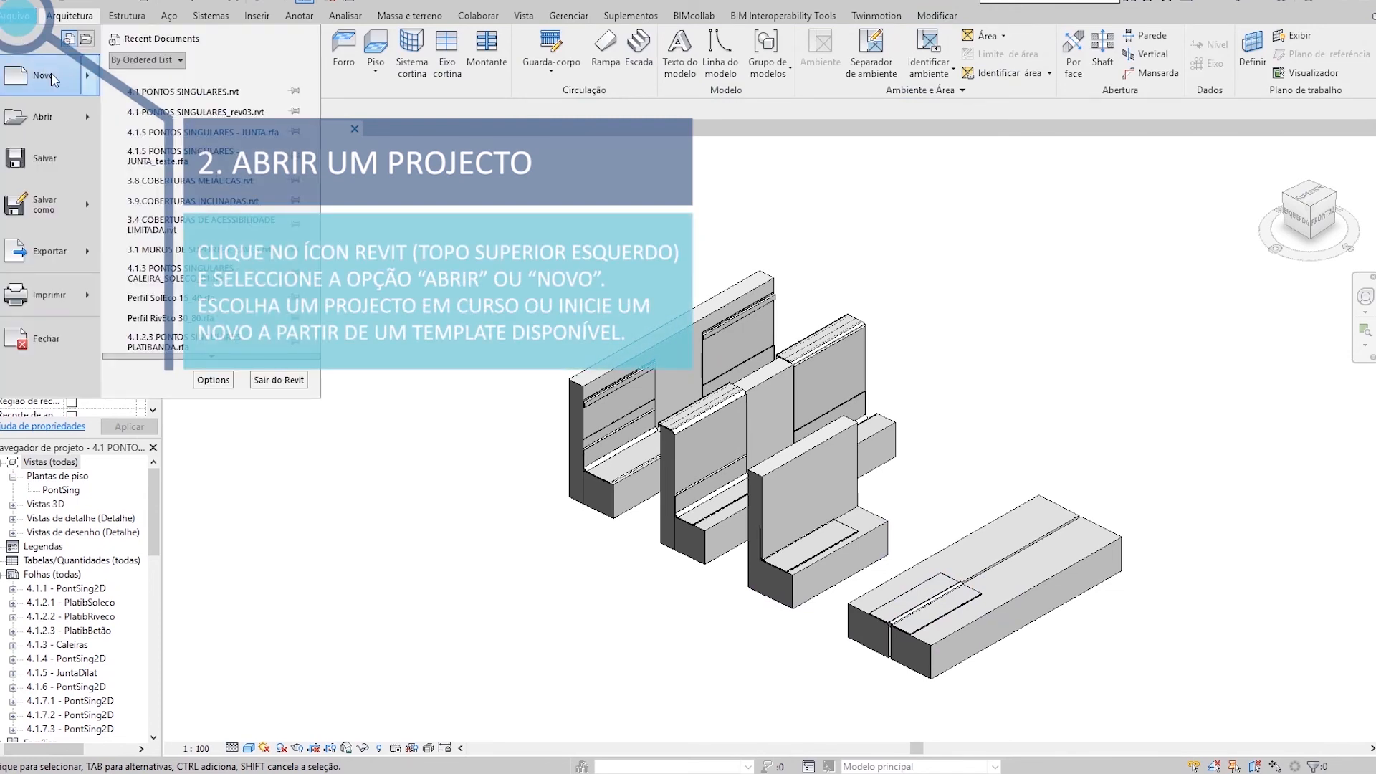
mouse_move(52, 79)
left_click(152, 87)
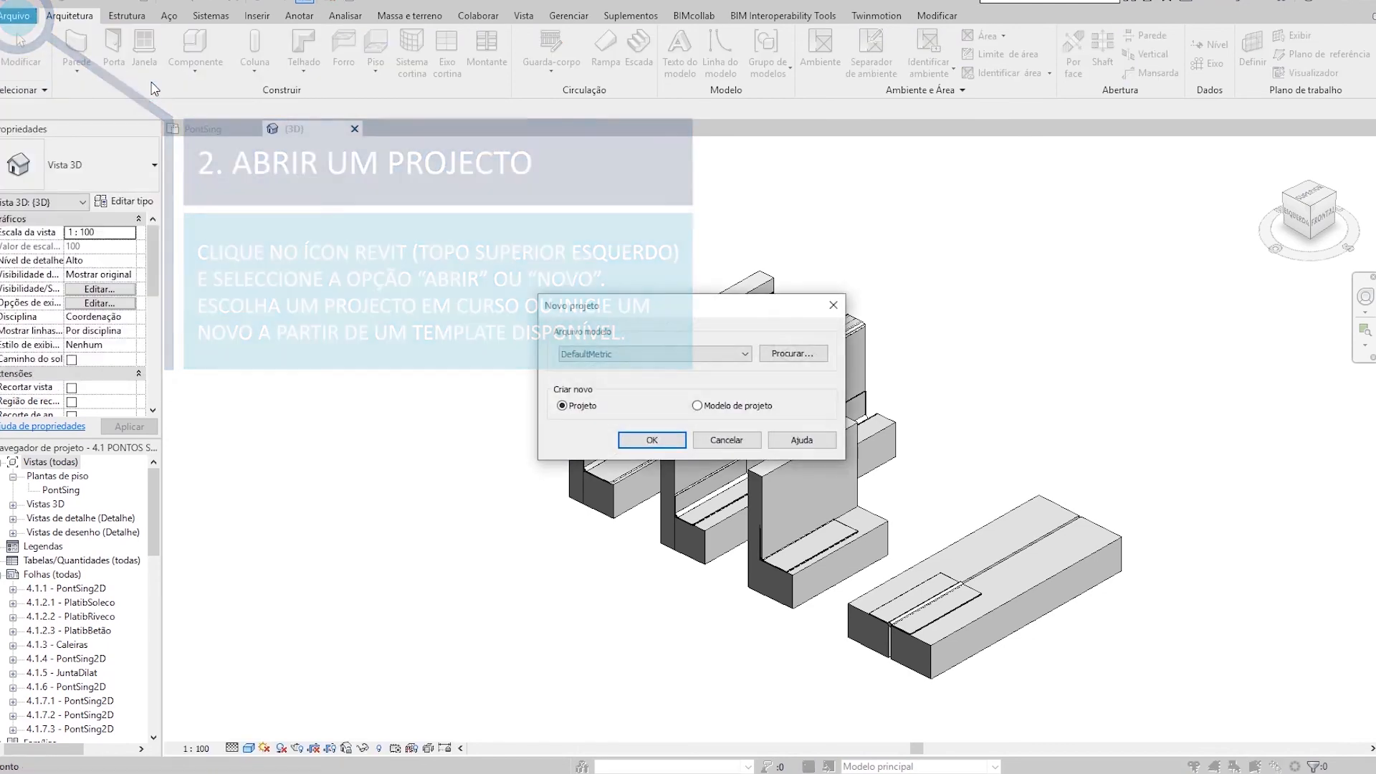
left_click(680, 442)
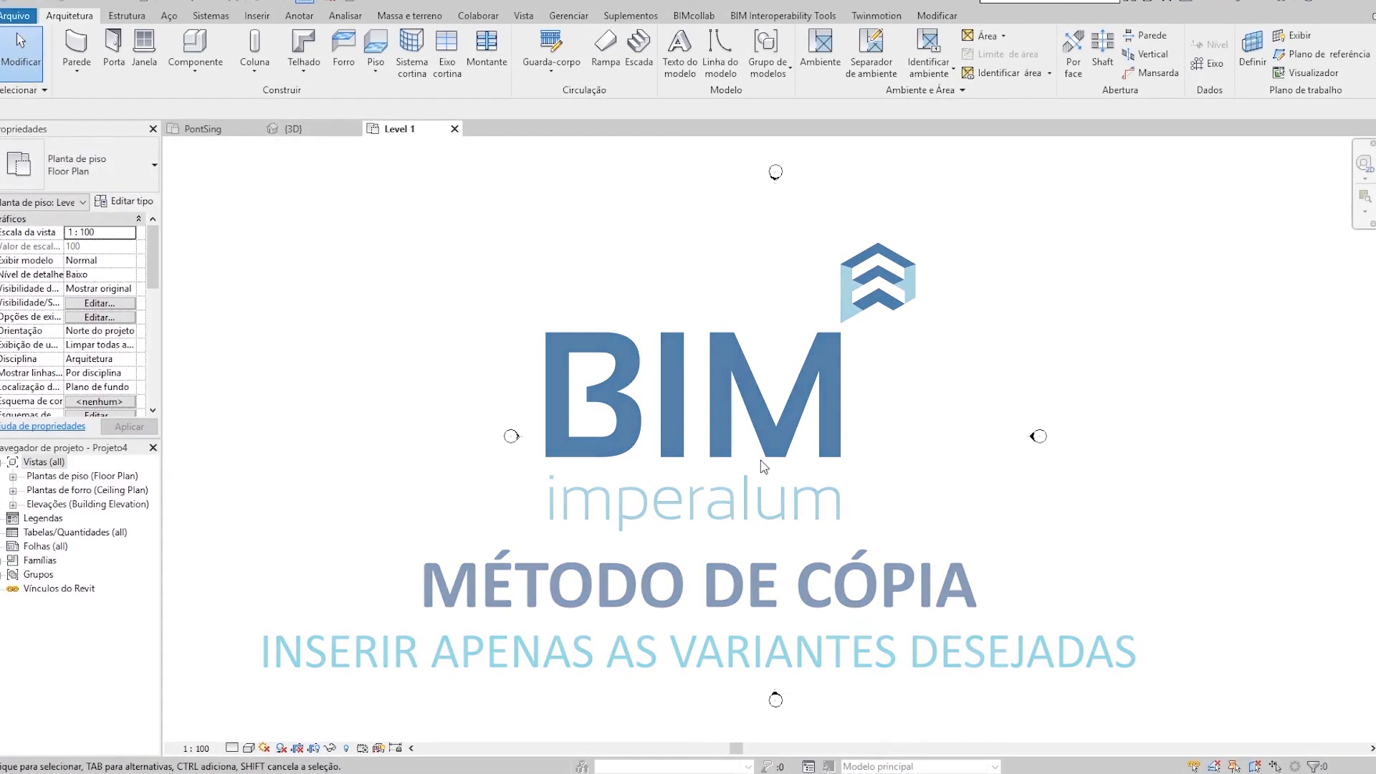
Step: Copy the 4.1.5 JuntaDilat expansion joint from the PontSing floor plan
left_click(206, 130)
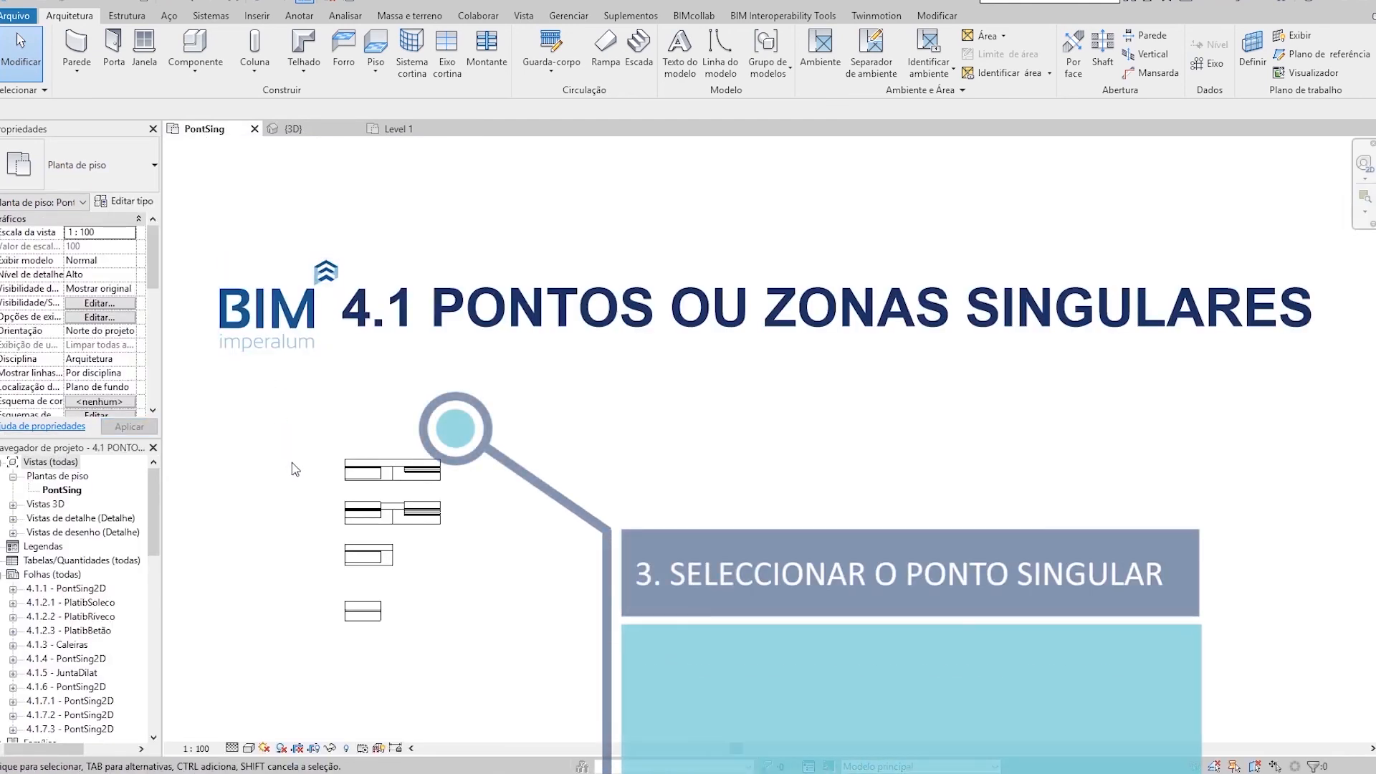
left_click(359, 615)
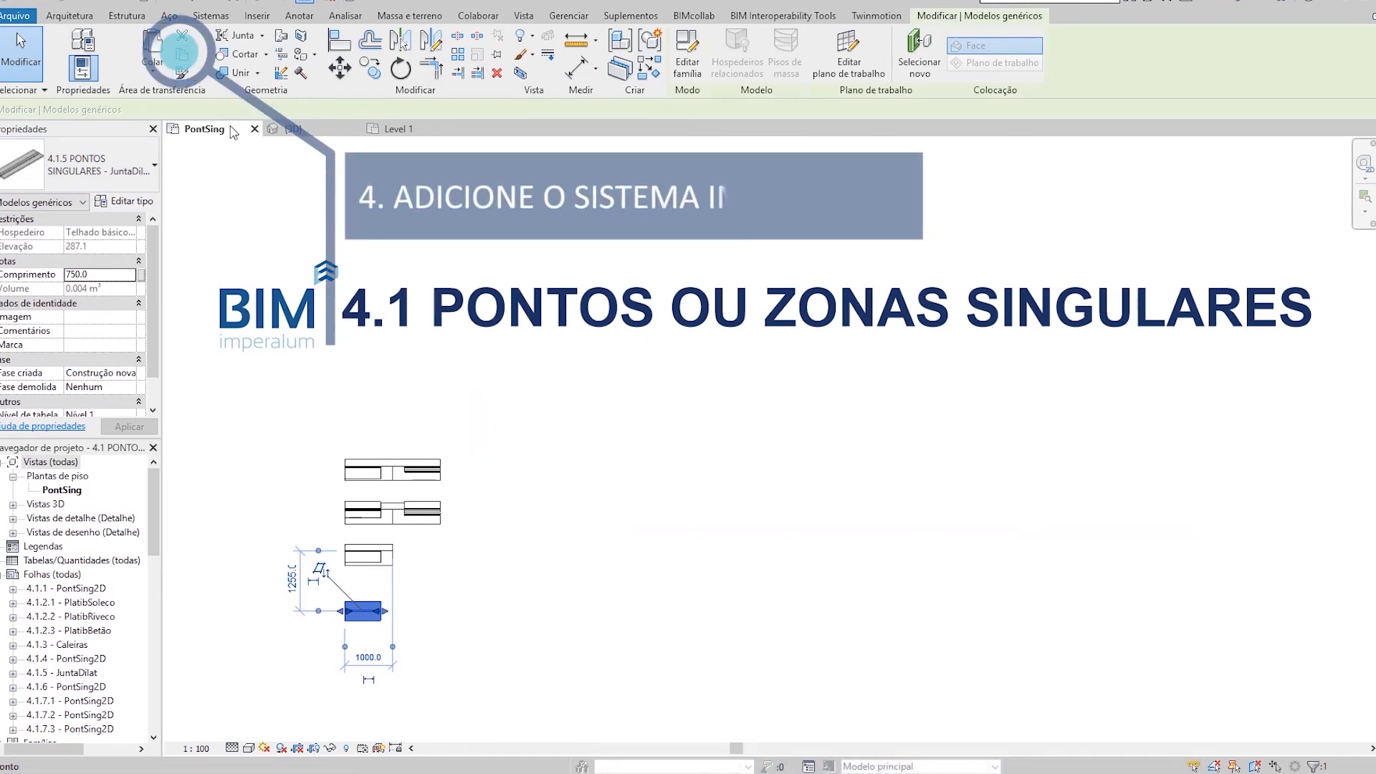
left_click(566, 470)
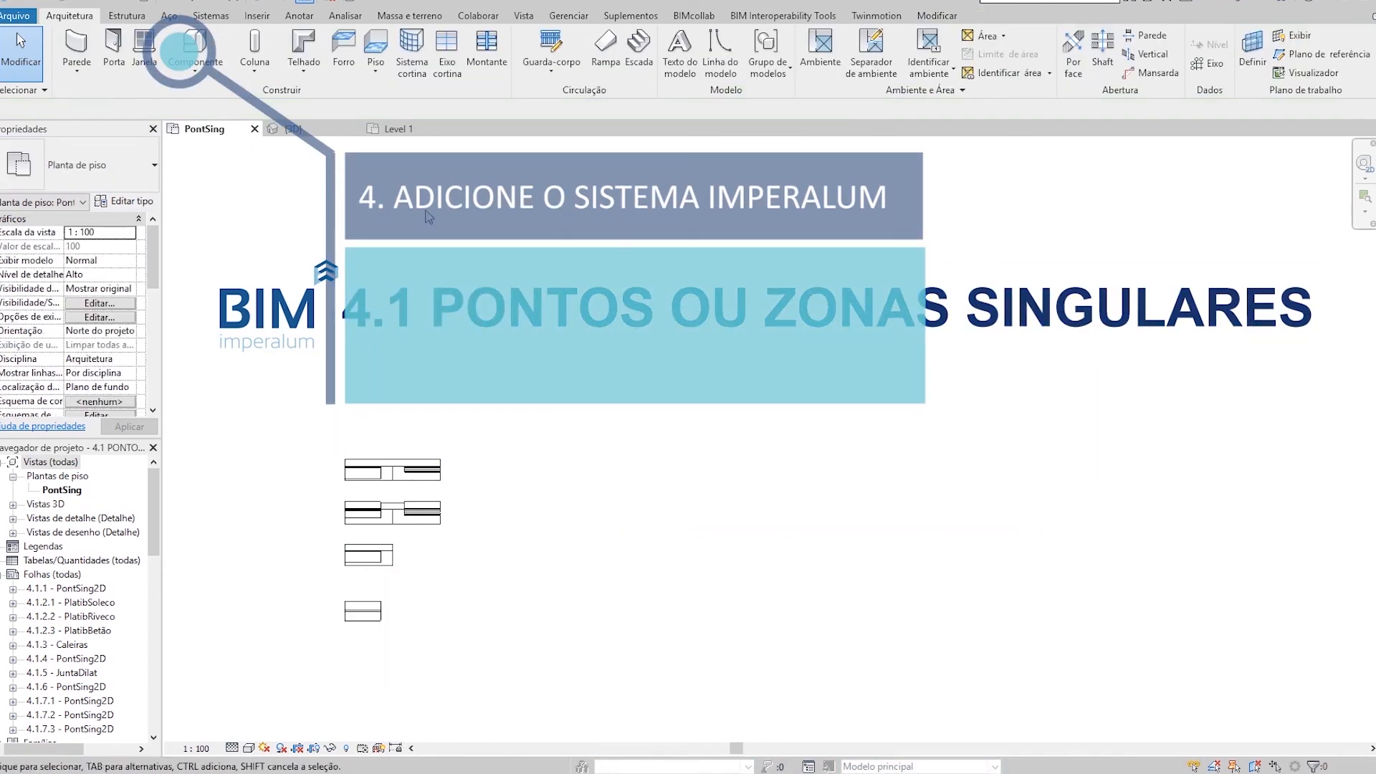
Step: Paste the copied expansion joint into the new project's Level 1 plan, aligned to the current view
left_click(399, 128)
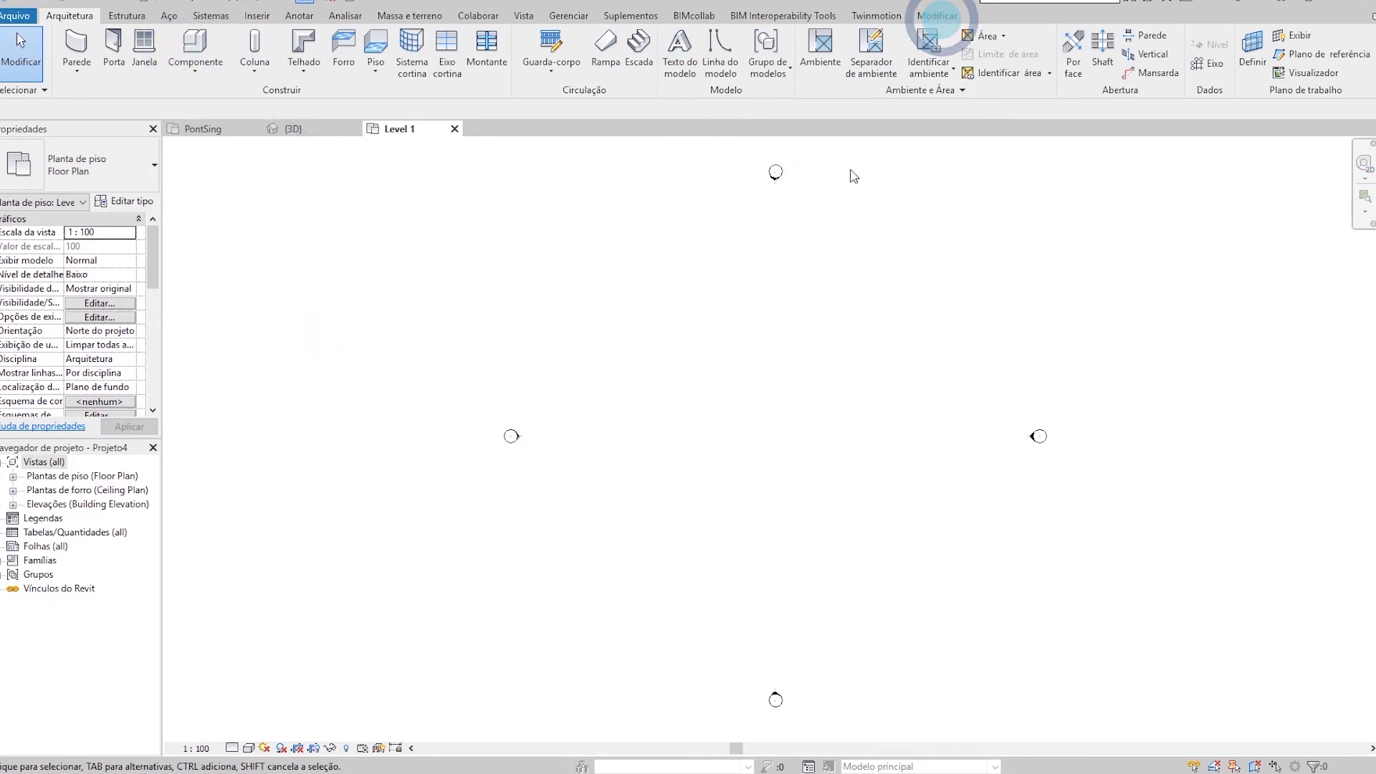
left_click(932, 20)
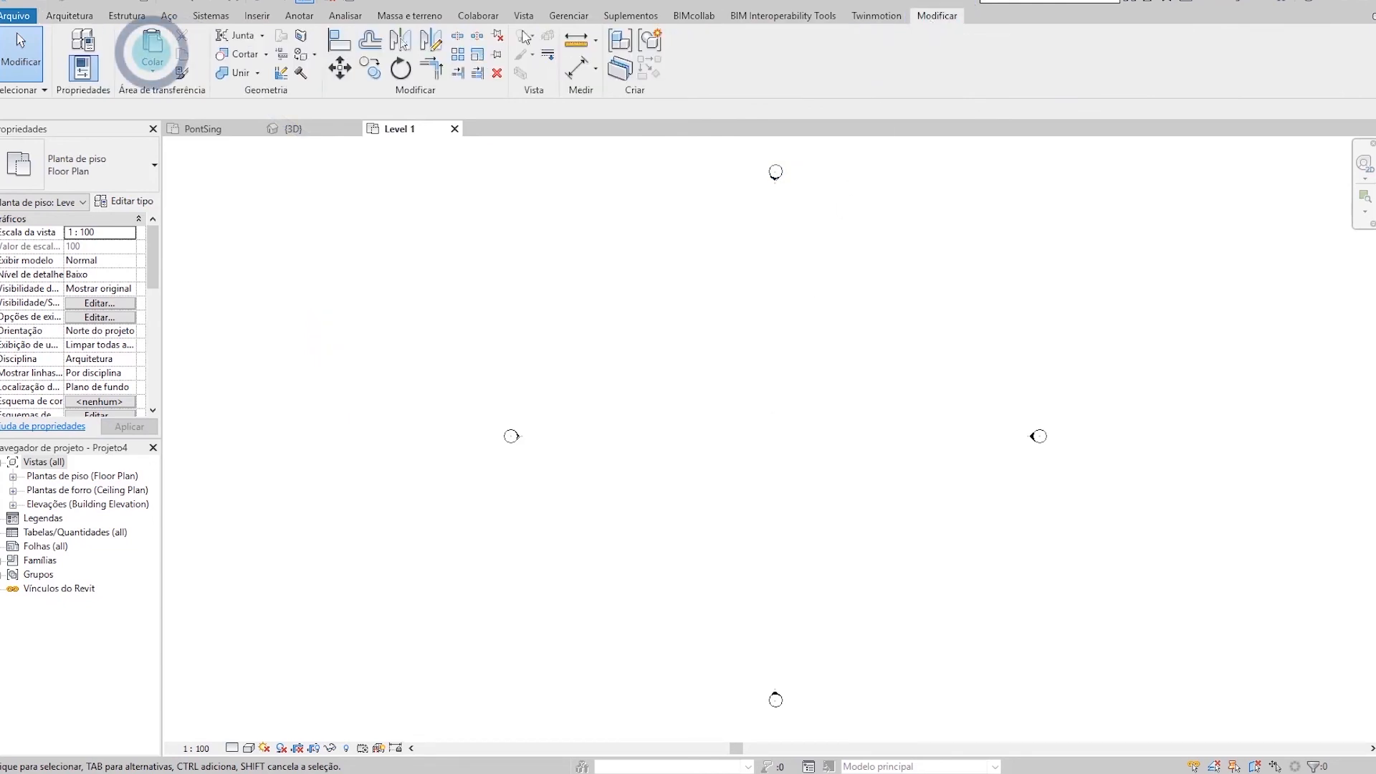
left_click(165, 75)
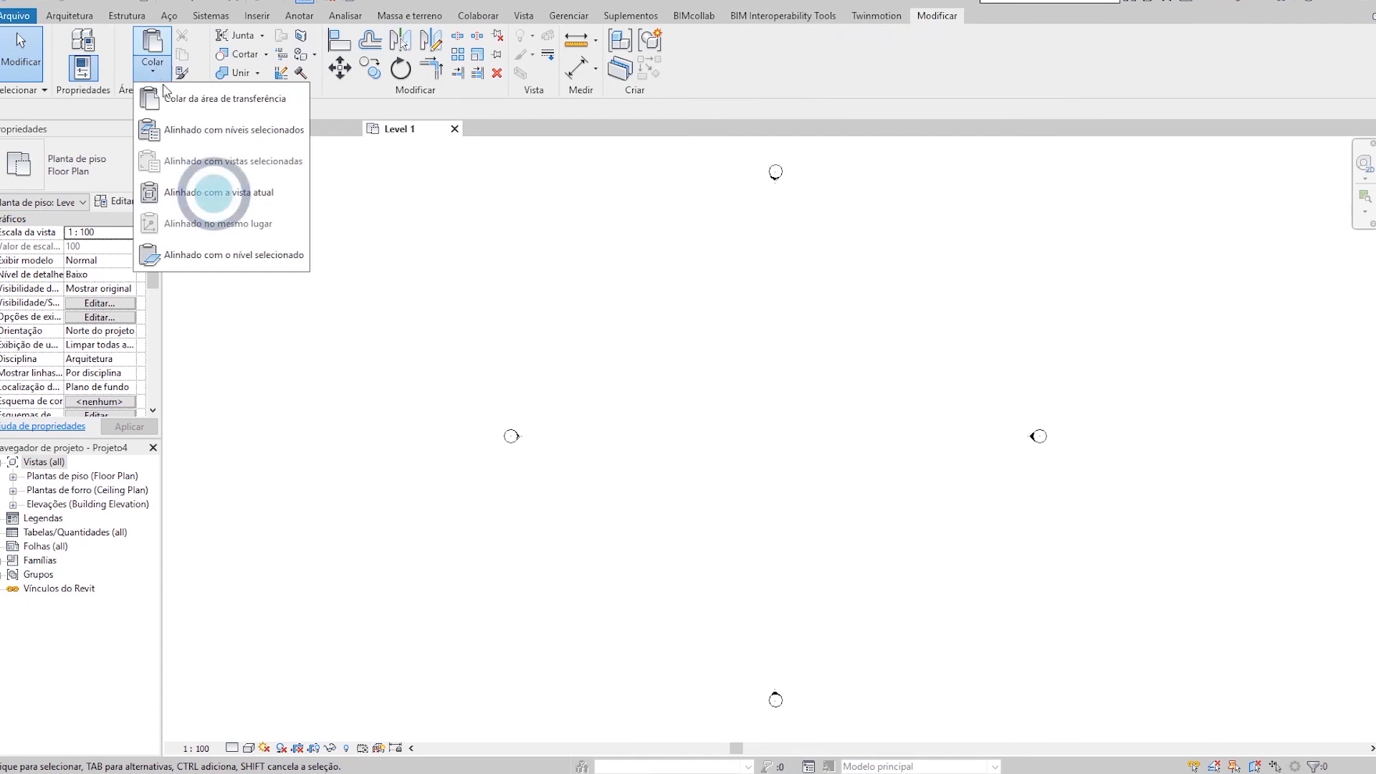
left_click(207, 205)
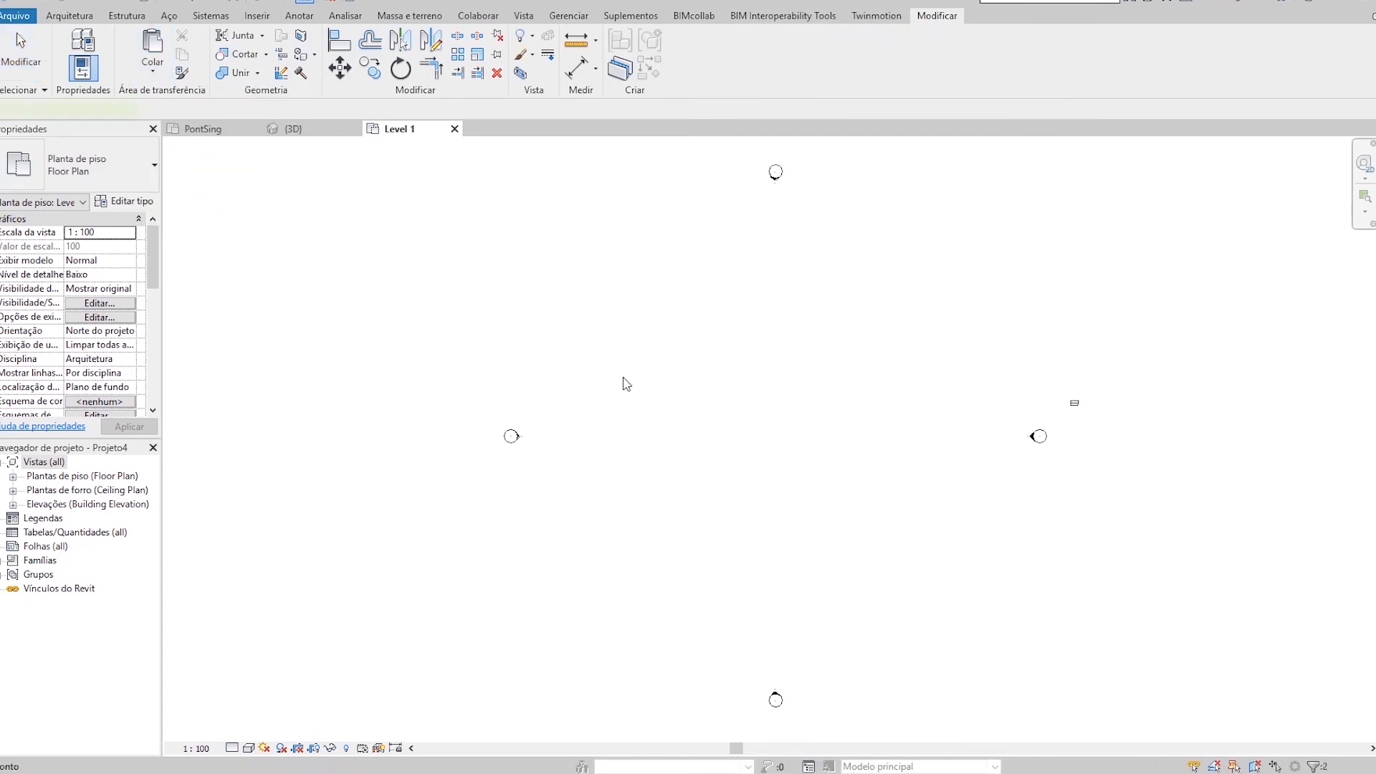
left_click(850, 455)
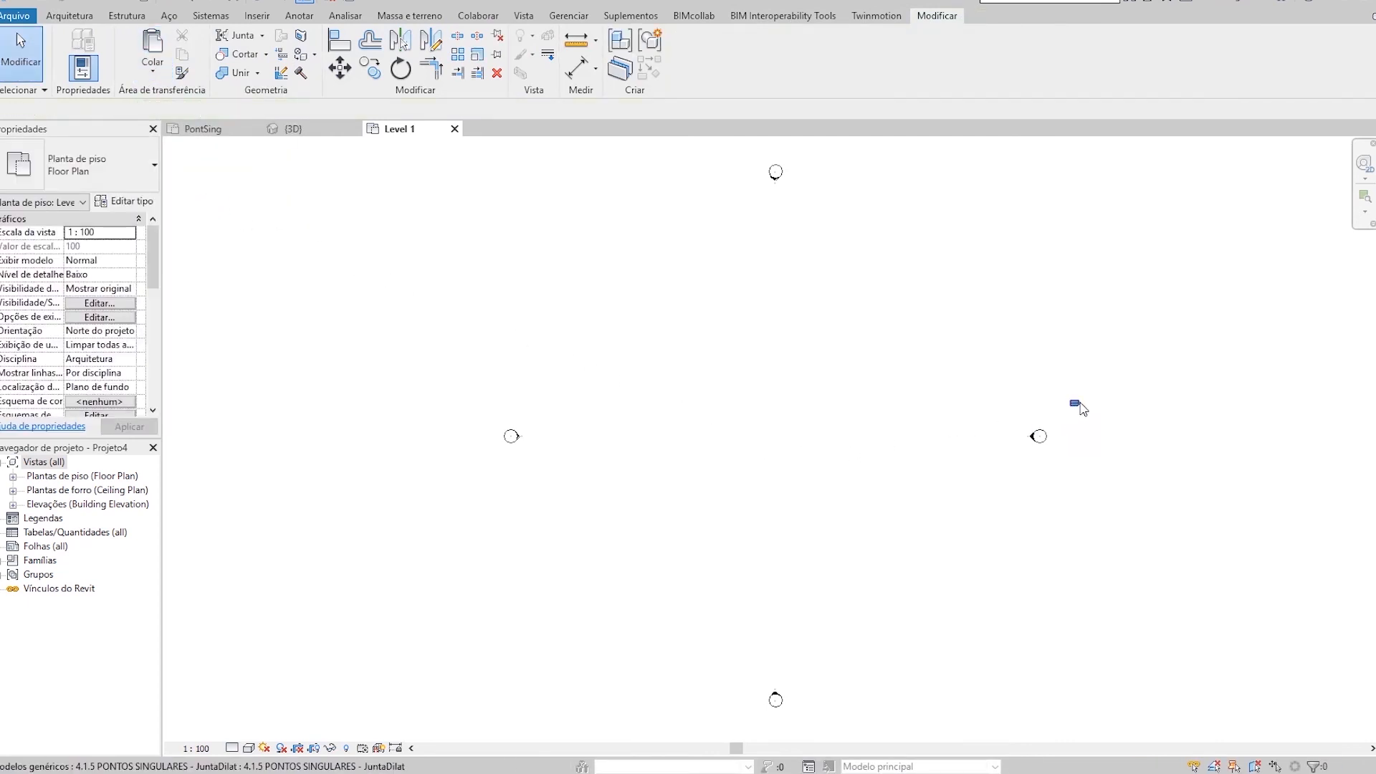
Step: Move the pasted expansion joint to near the middle of the plan, between the four elevation markers
left_click_drag(1080, 403, 786, 425)
left_click(910, 386)
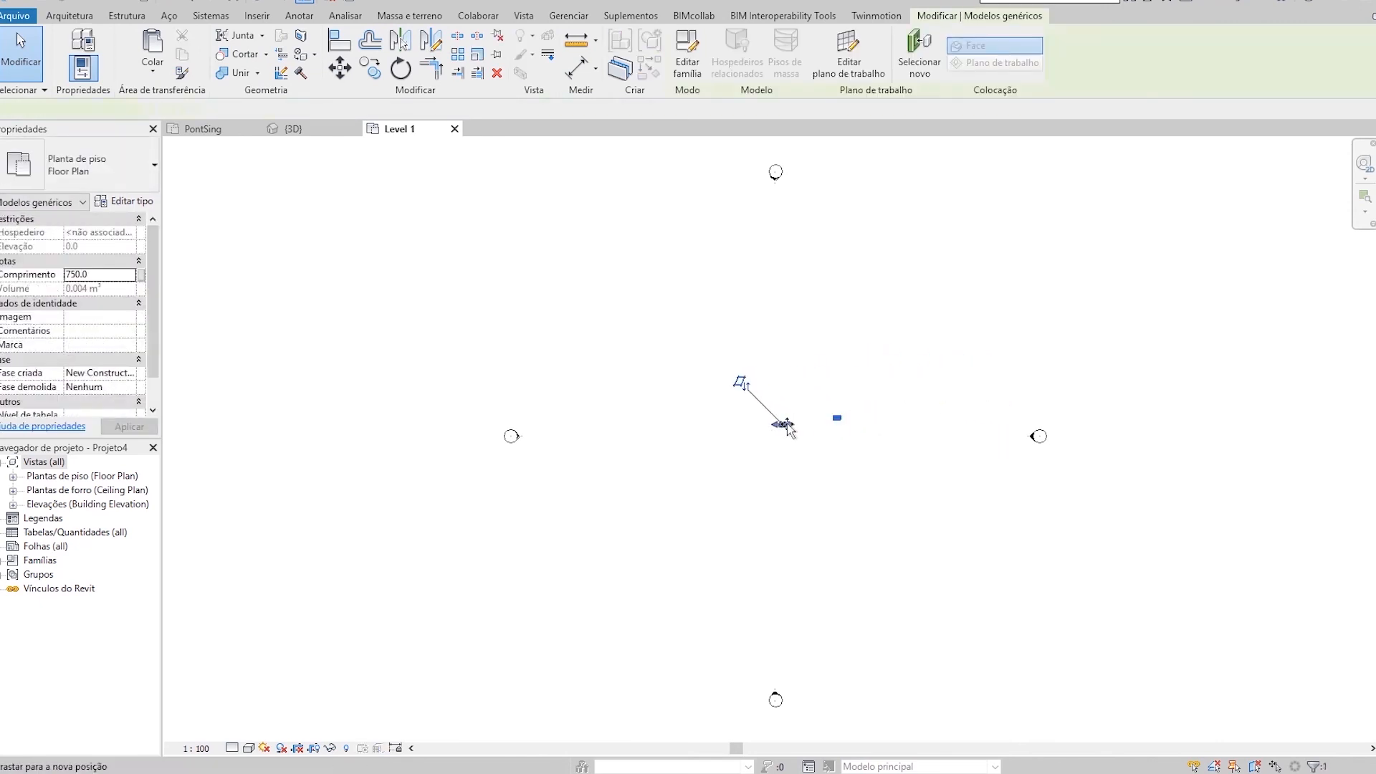
left_click(842, 446)
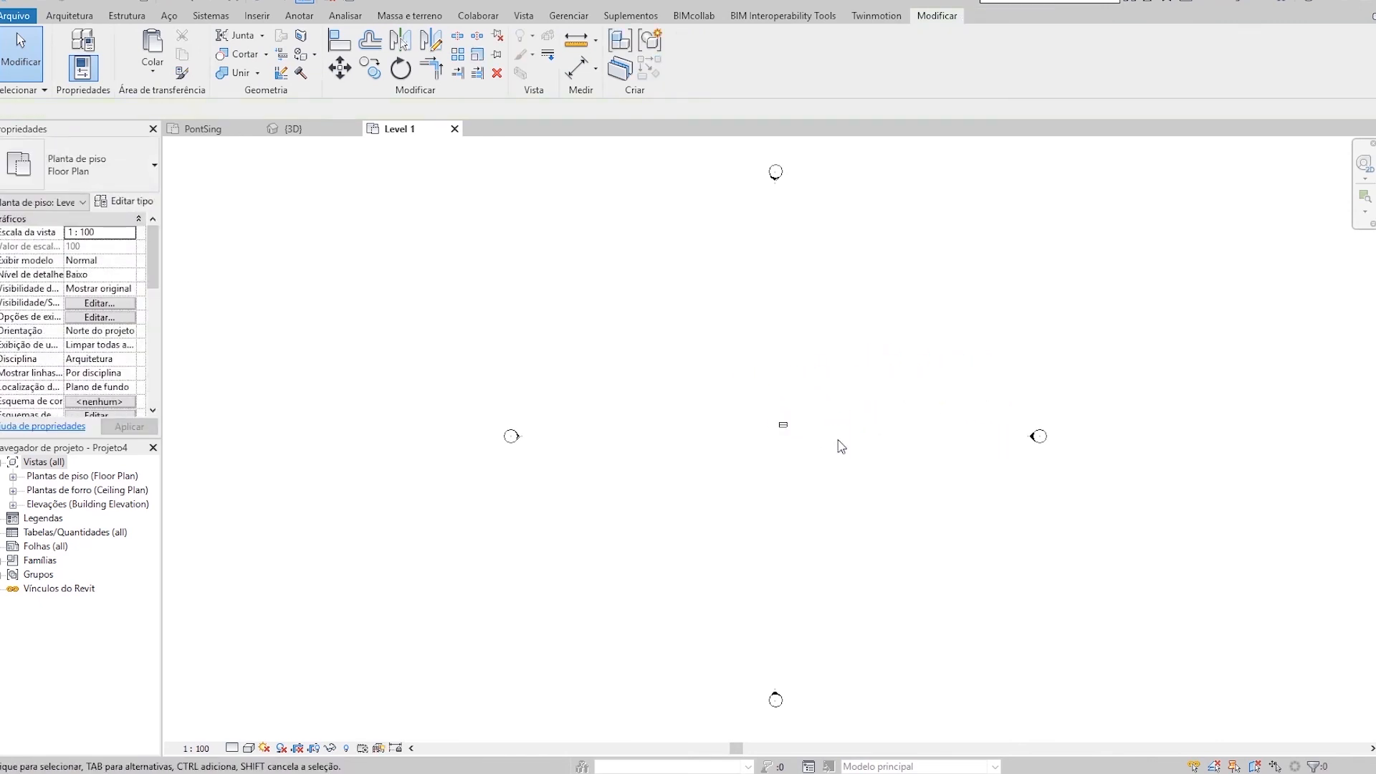
left_click(792, 428)
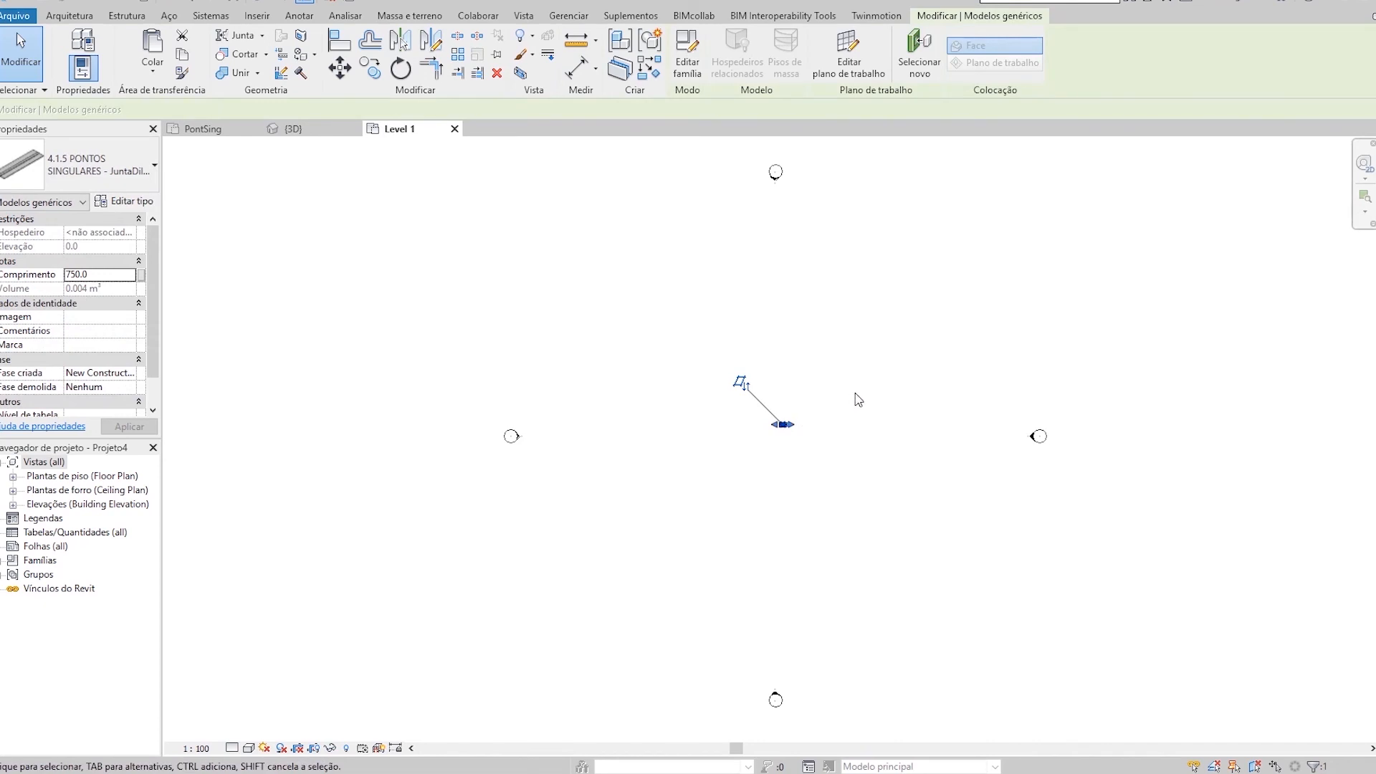
key("Escape")
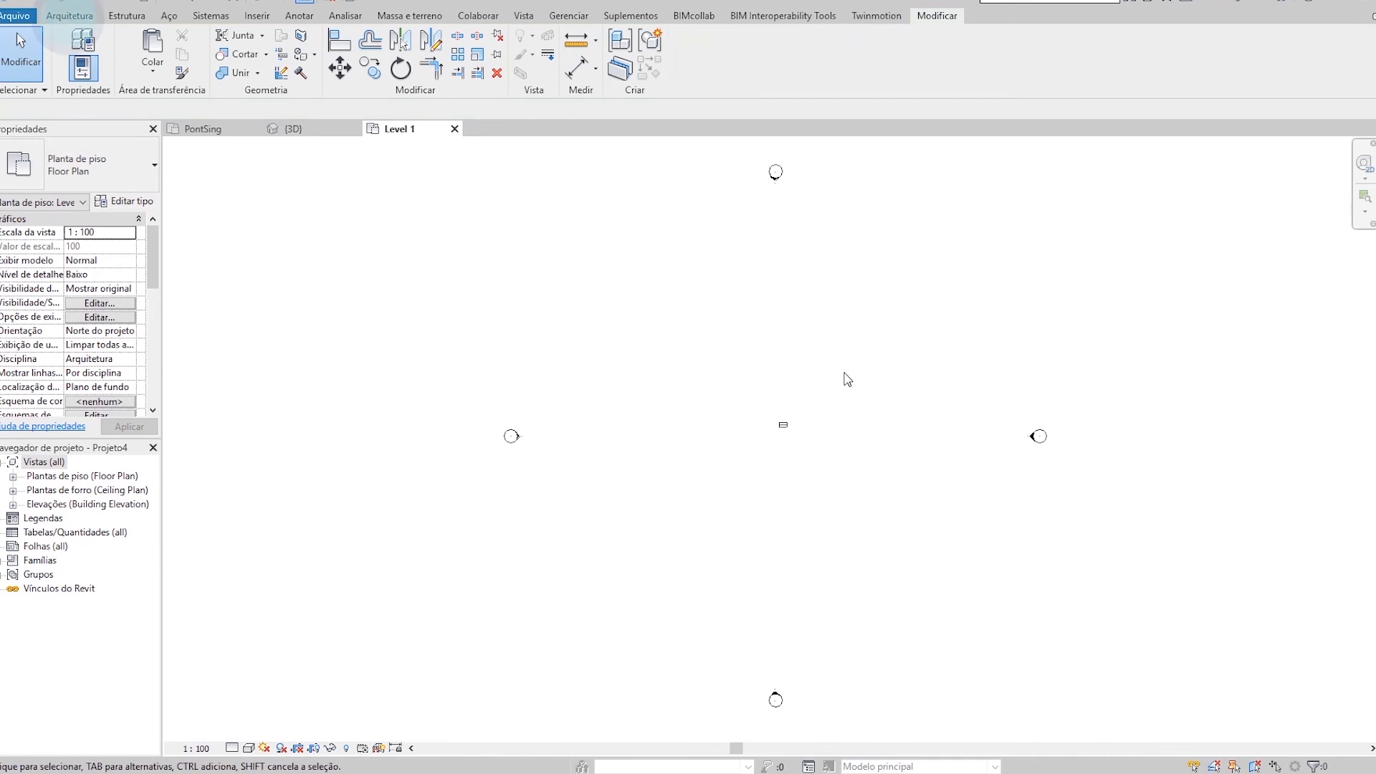
Step: Create a flat rectangular Generic - 400mm footprint roof, about 6411 by 2833 mm, on Level 1 directly above the joint in plan
left_click(82, 20)
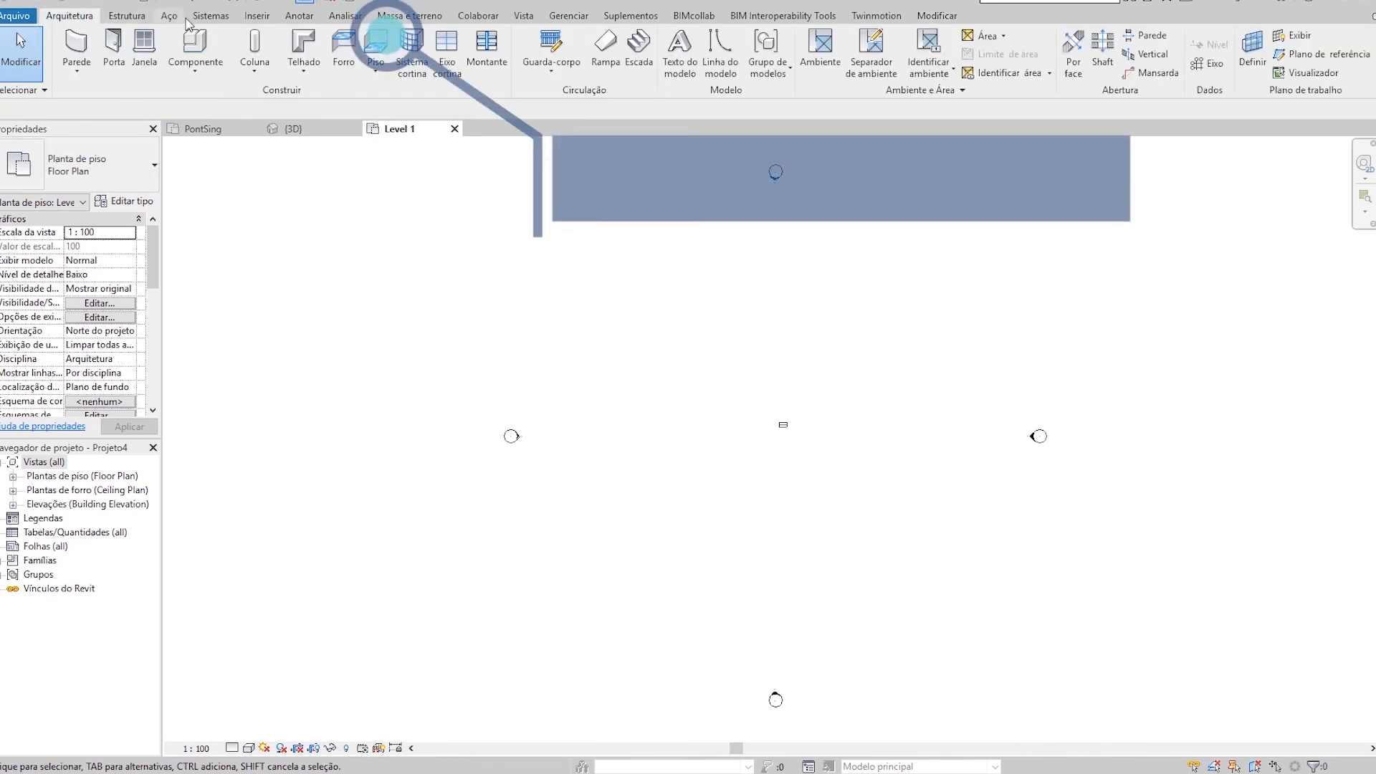
left_click(304, 43)
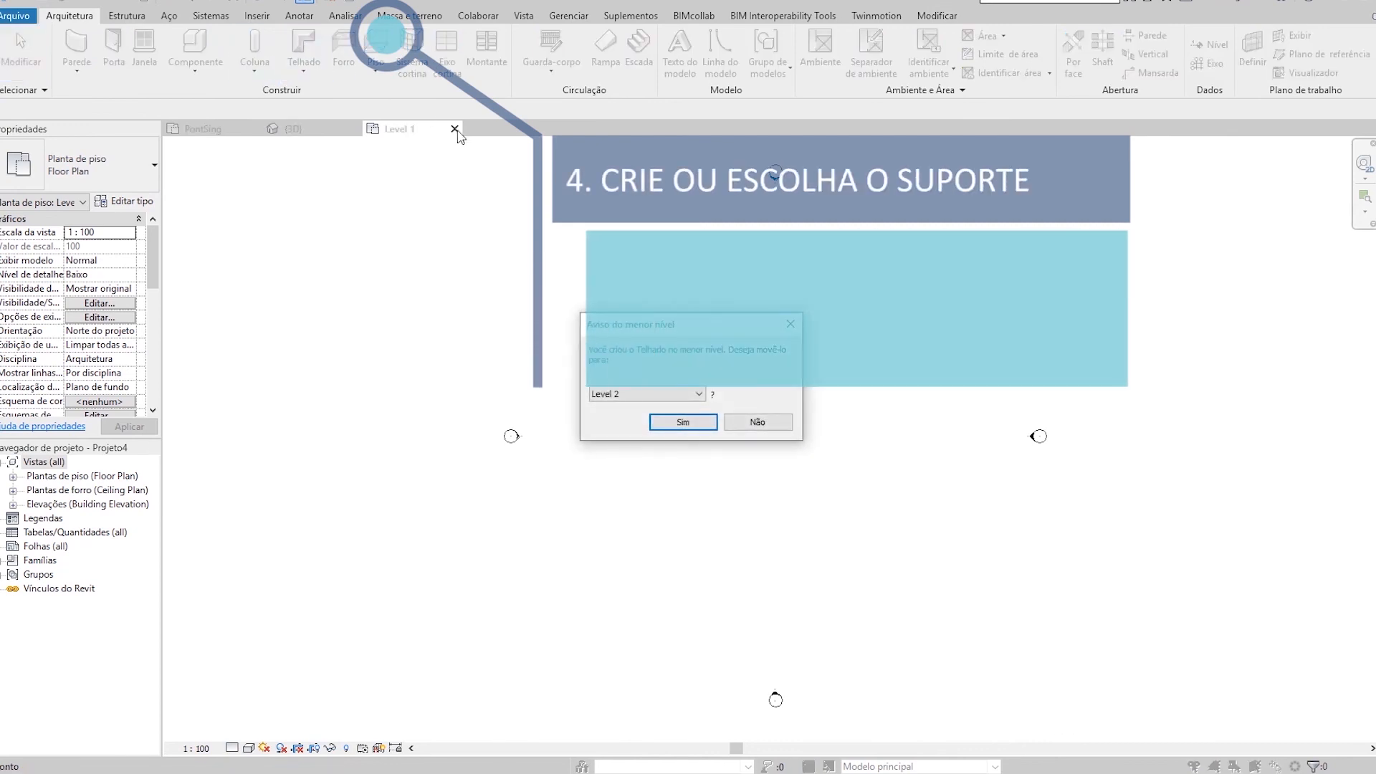
left_click(693, 393)
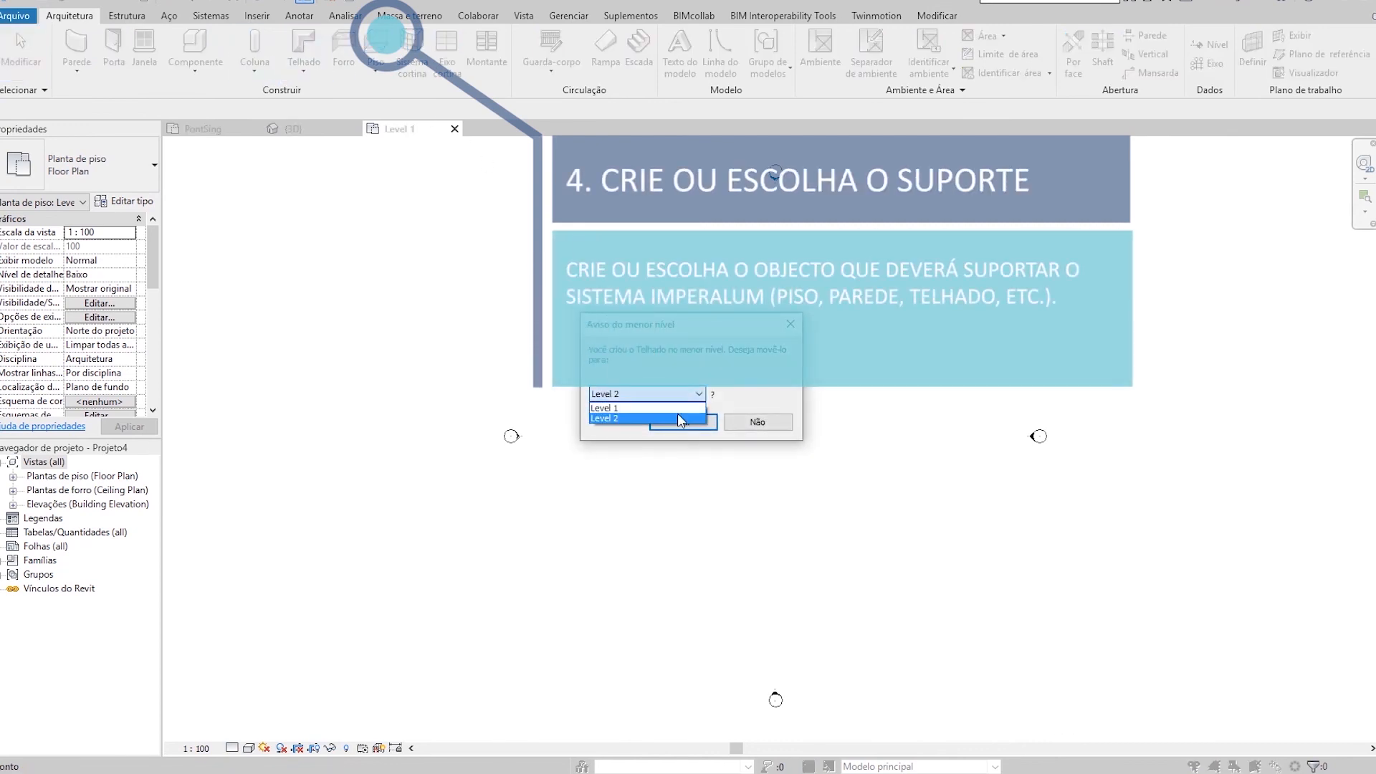
left_click(681, 418)
left_click(683, 422)
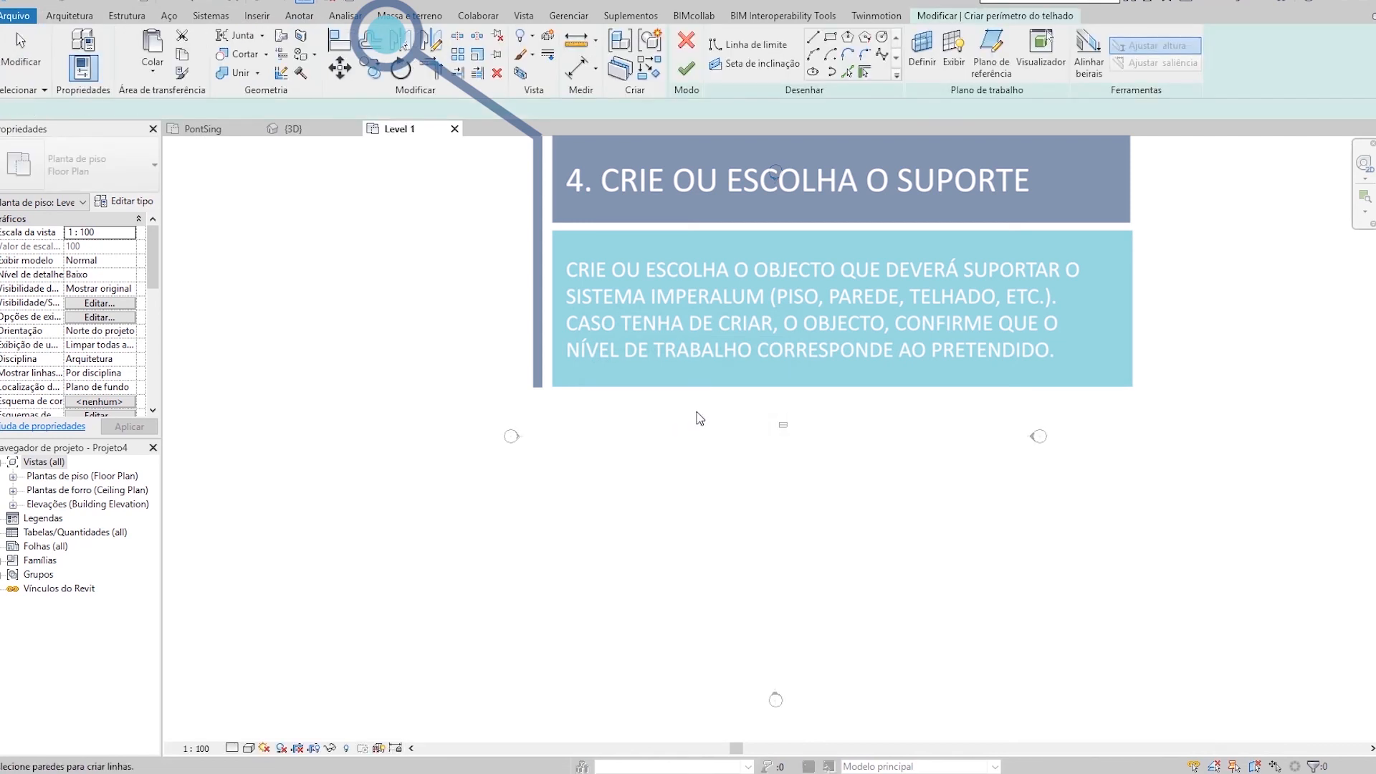
left_click(830, 38)
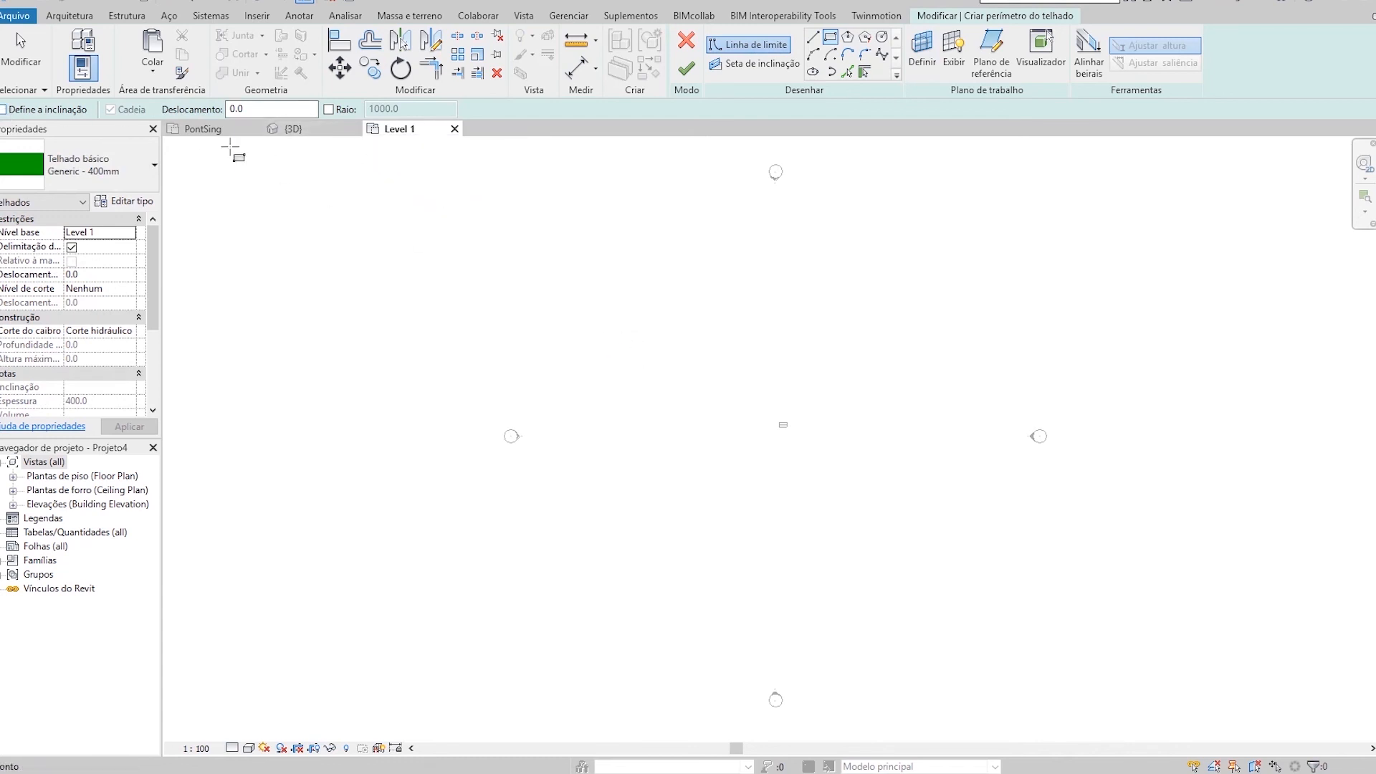
left_click(748, 394)
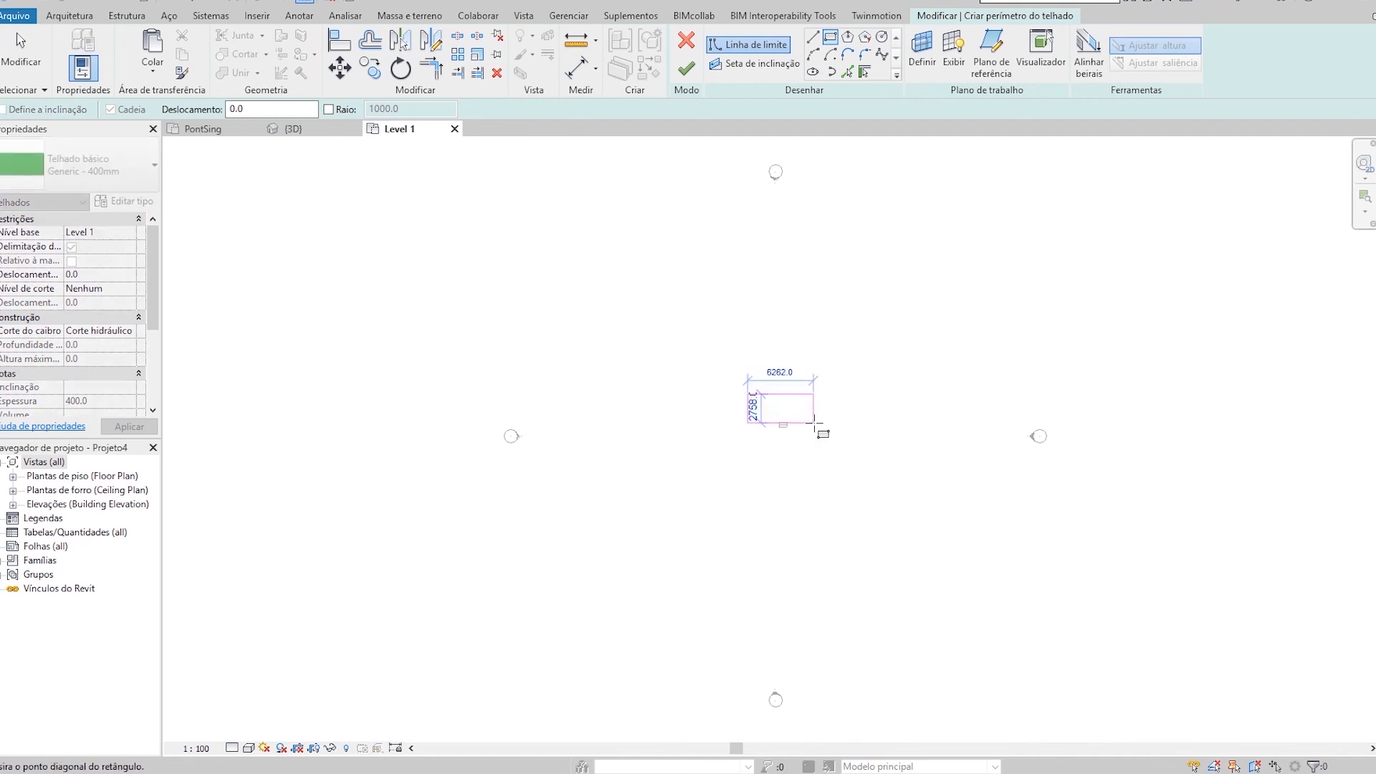
left_click(815, 424)
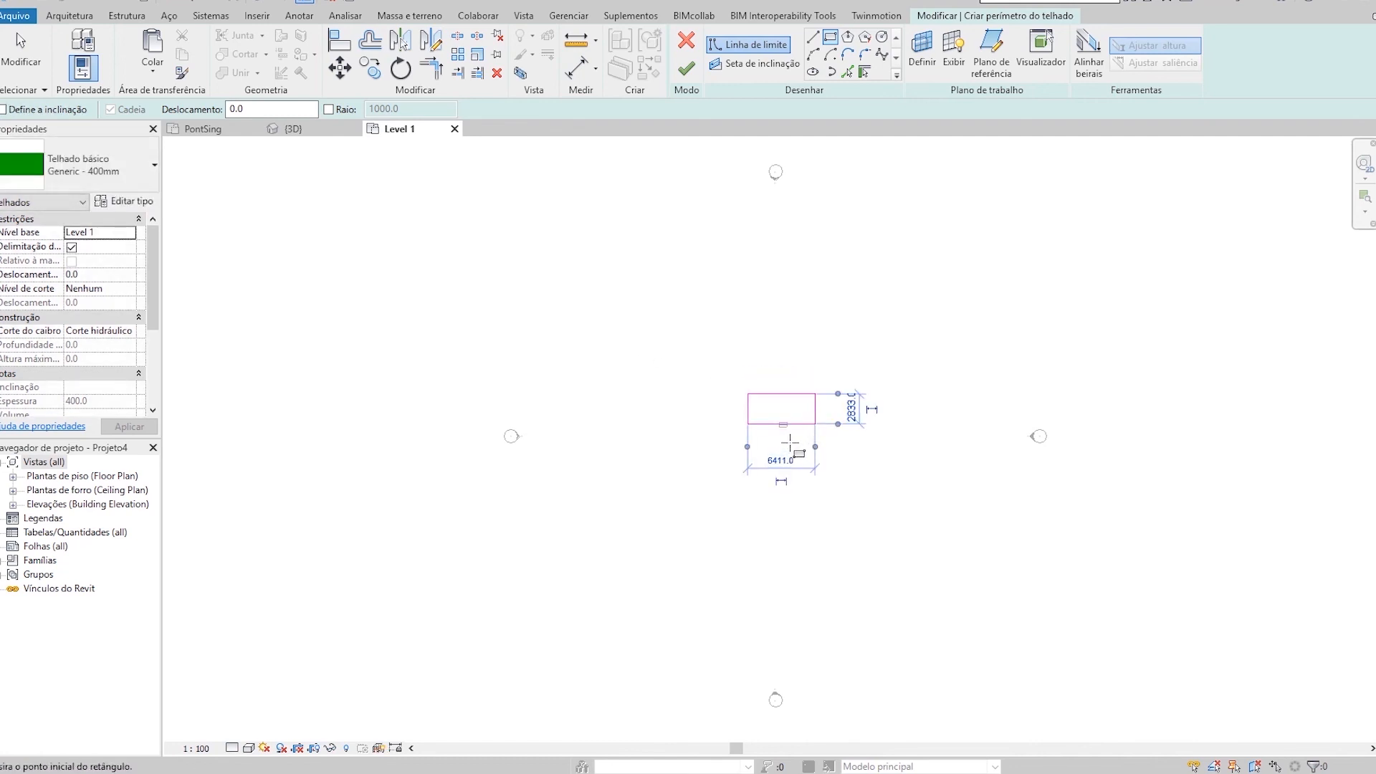
left_click(685, 70)
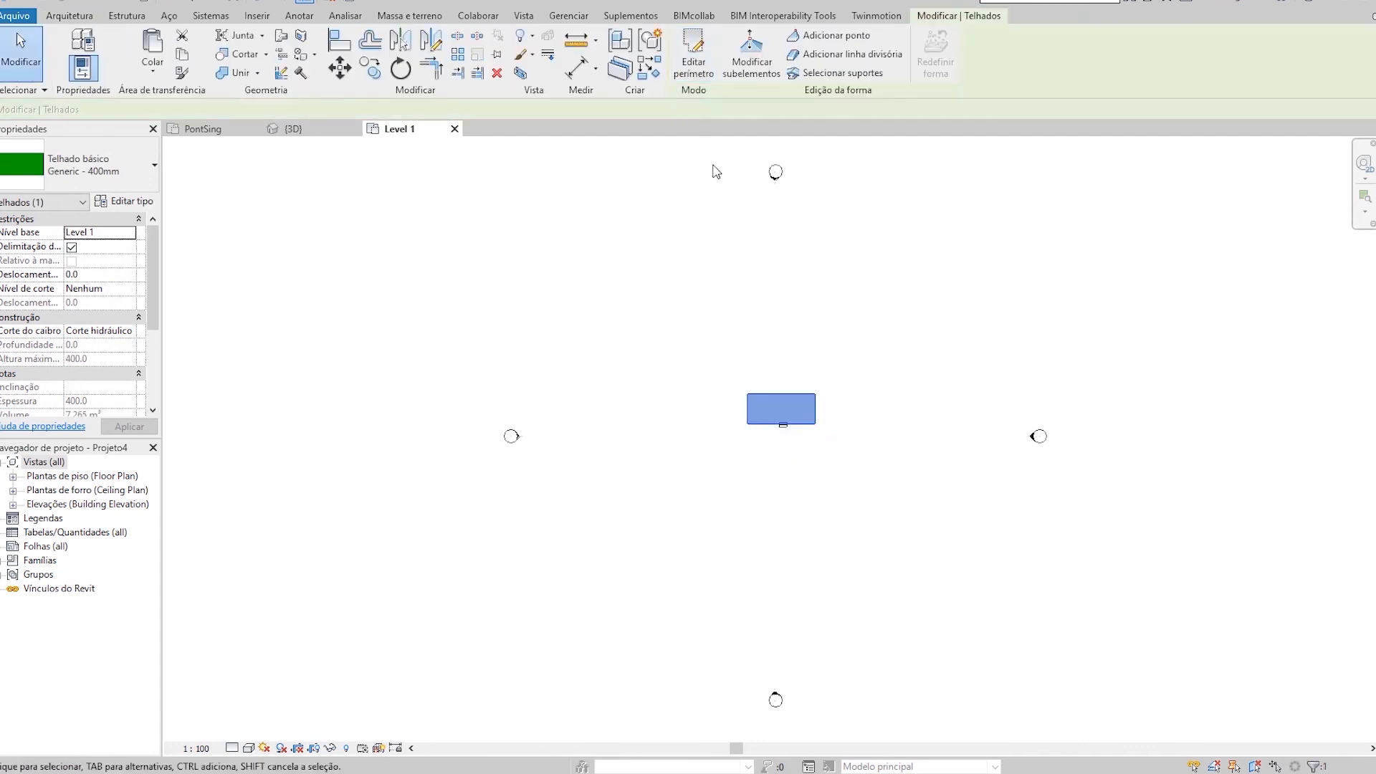
left_click(830, 481)
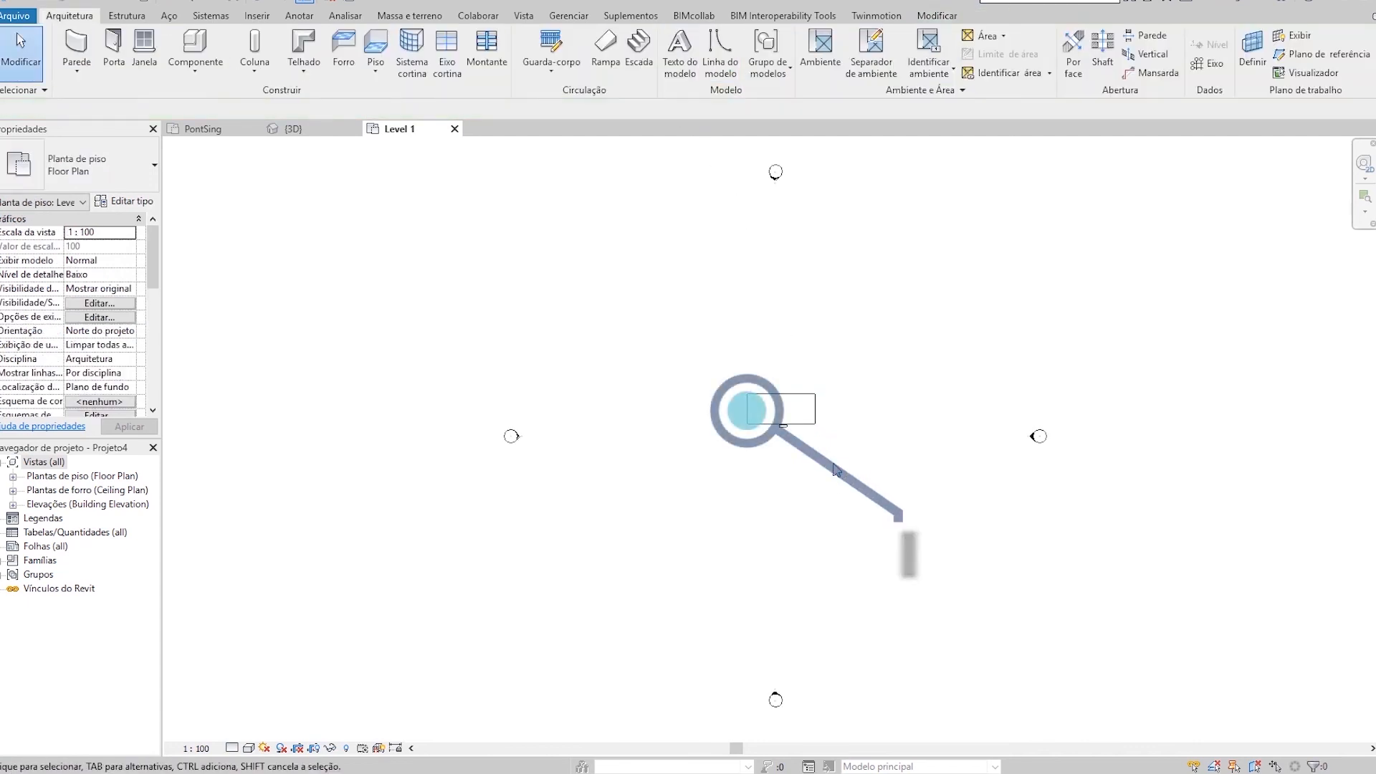
Step: Check the roof and the expansion joint in the Level 1 plan and open the new project's default 3D view
key("z")
key("r")
left_click_drag(730, 377, 827, 445)
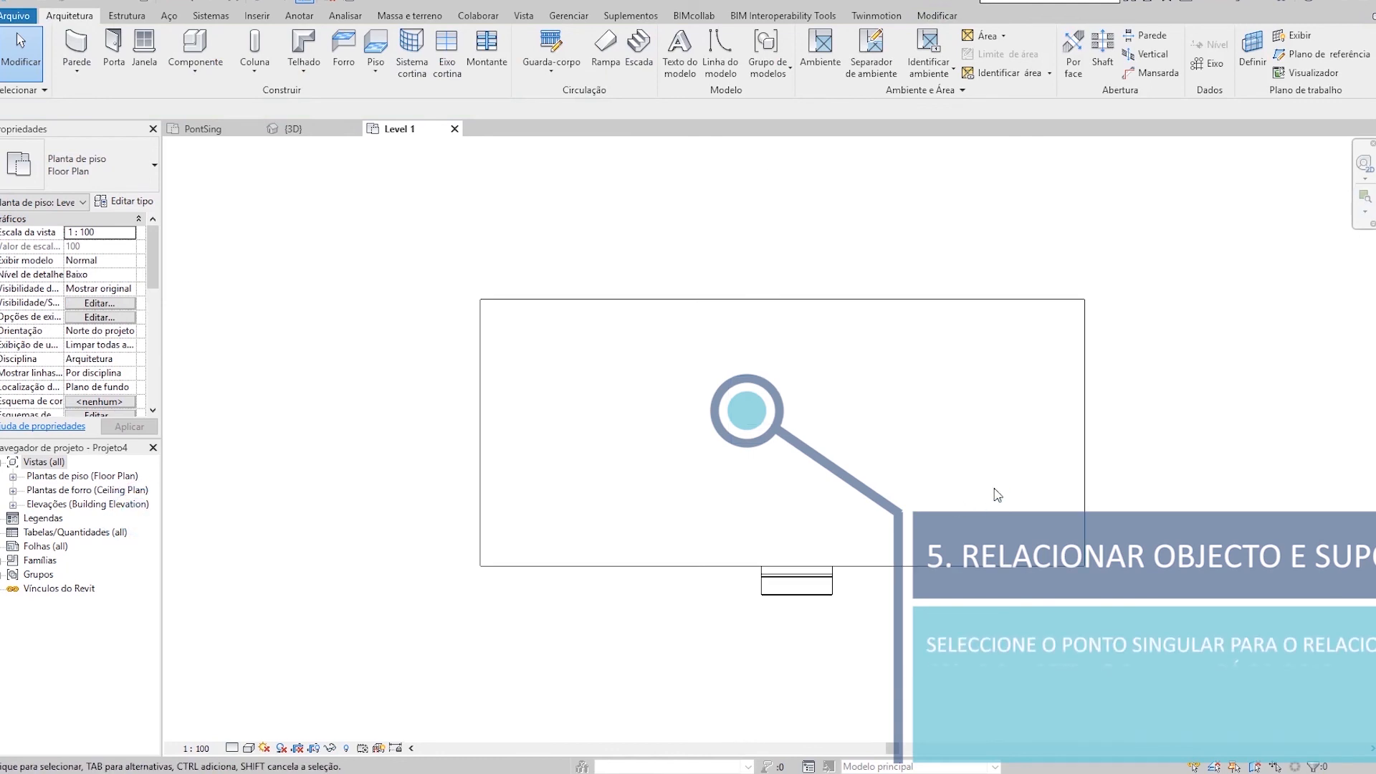
left_click(1087, 423)
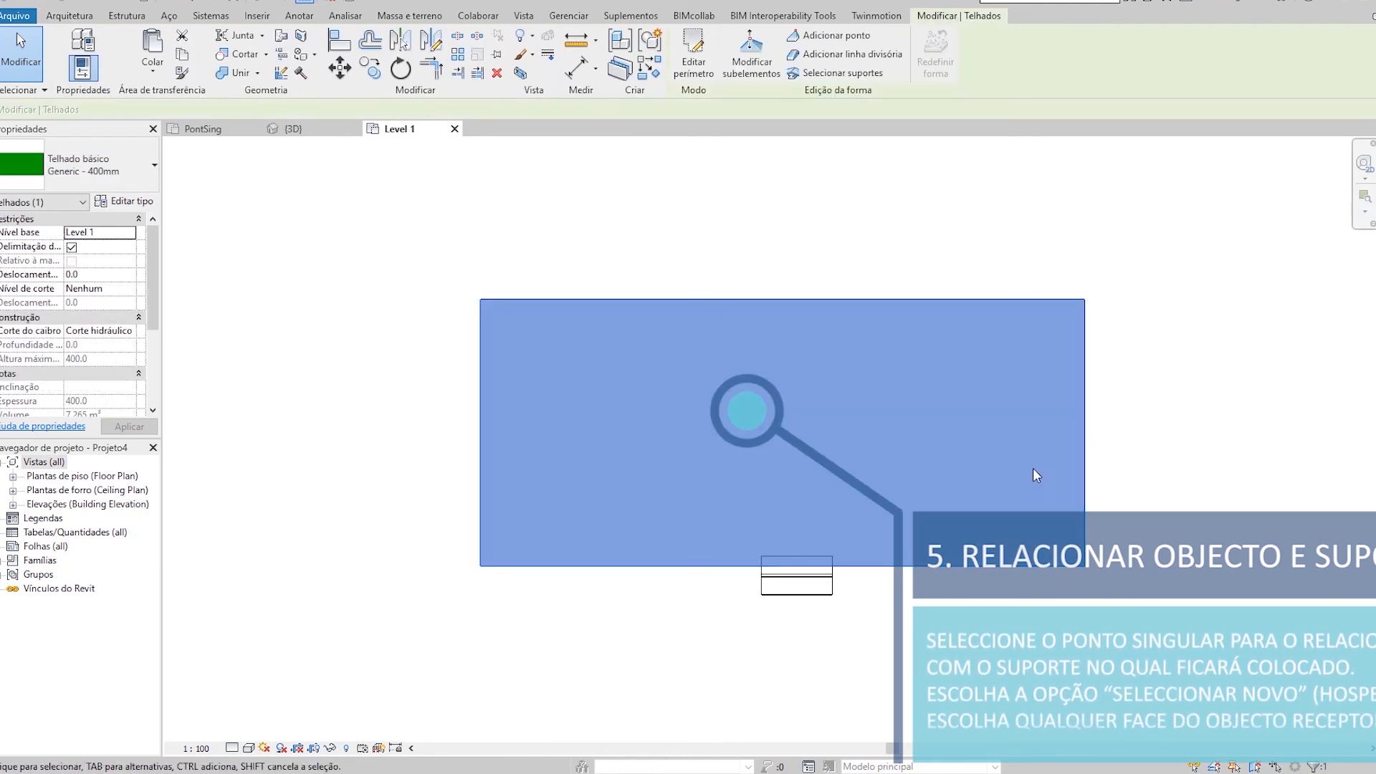
left_click(831, 594)
left_click(800, 210)
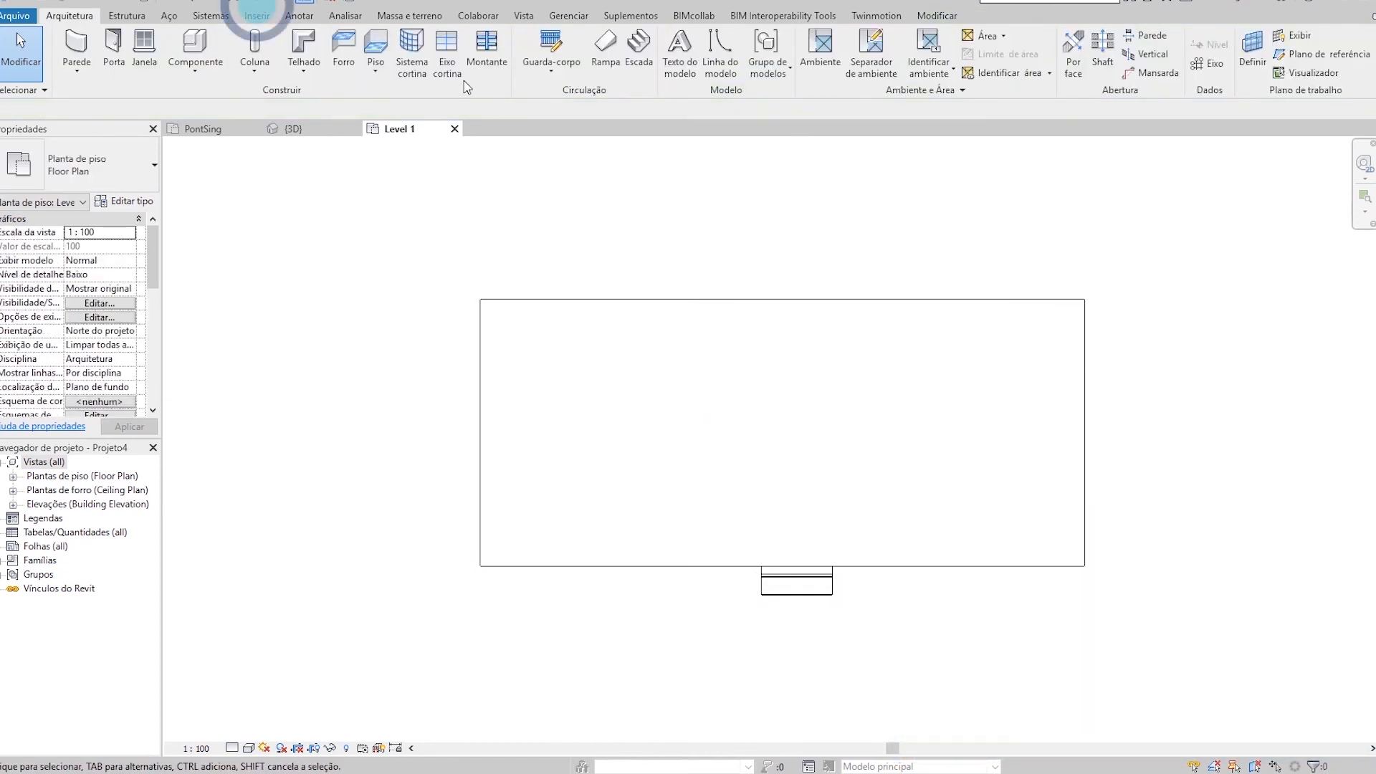
left_click(262, 1)
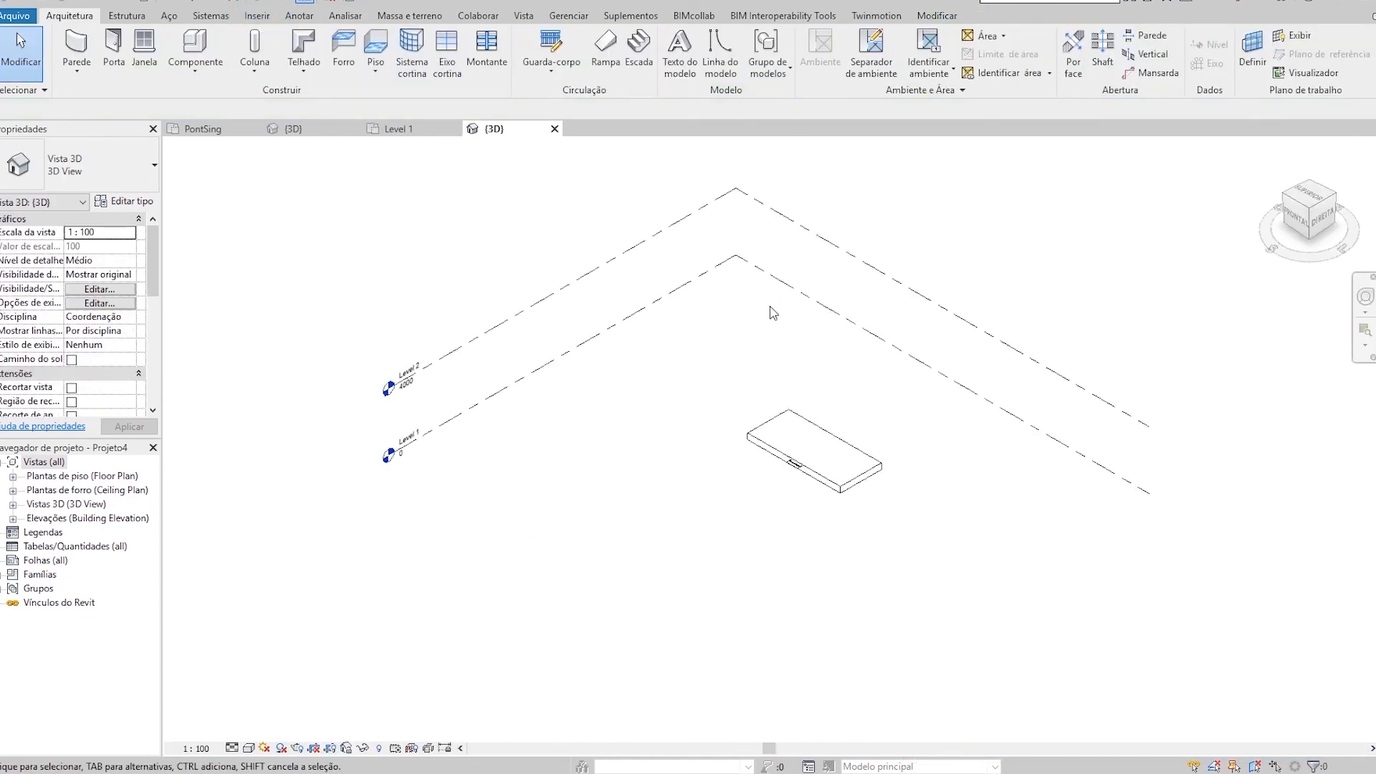
Step: Rehost the expansion joint onto the roof's top face, placing it along the front long edge
key("z")
key("r")
left_click_drag(764, 430, 824, 492)
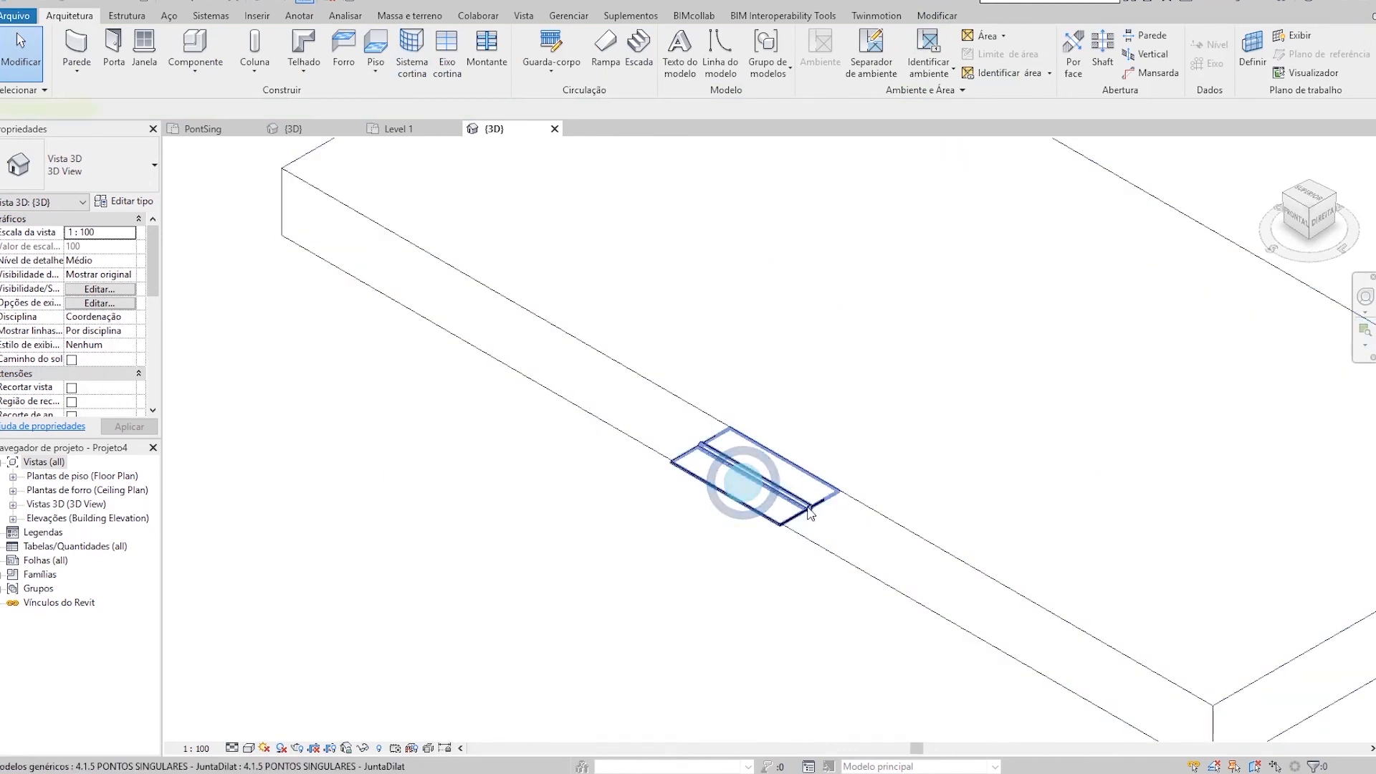
left_click(733, 490)
left_click(920, 58)
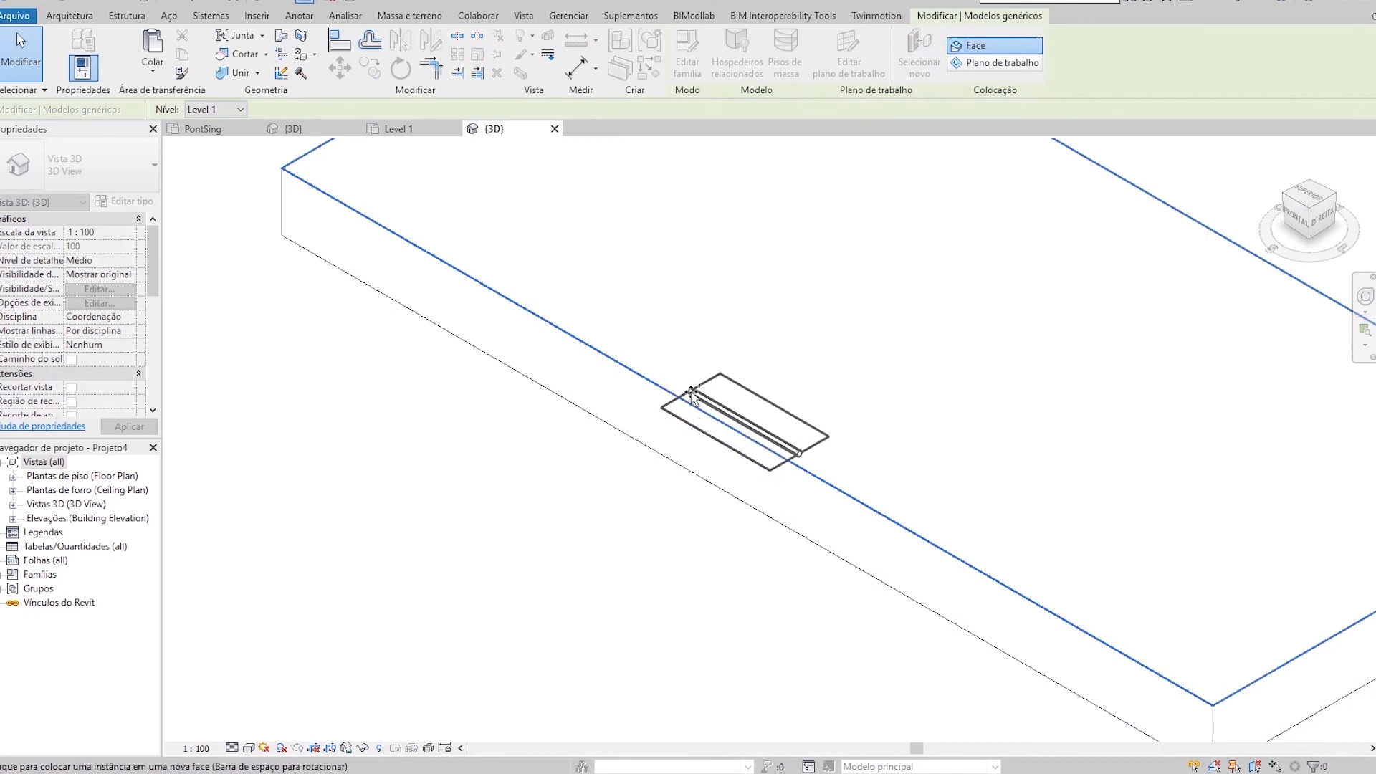
left_click(692, 400)
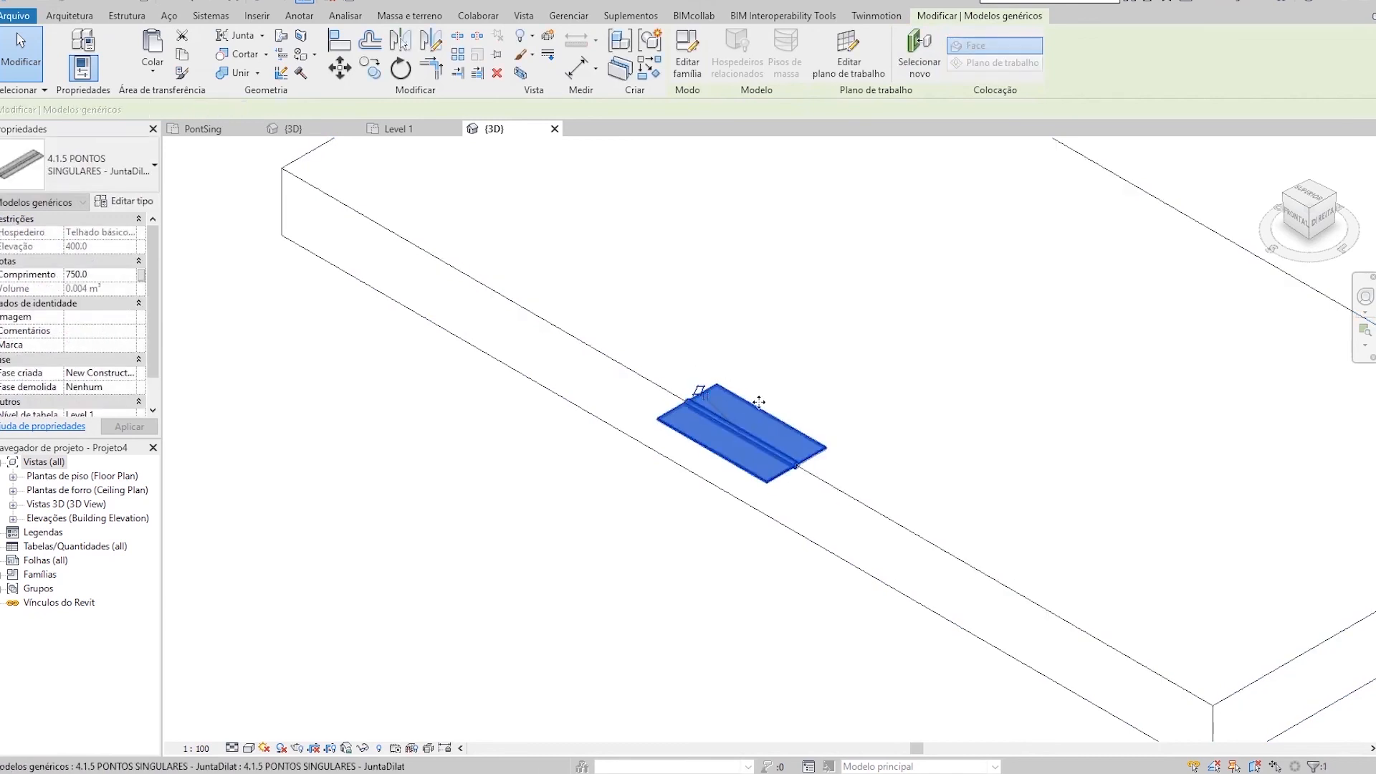
key("Escape")
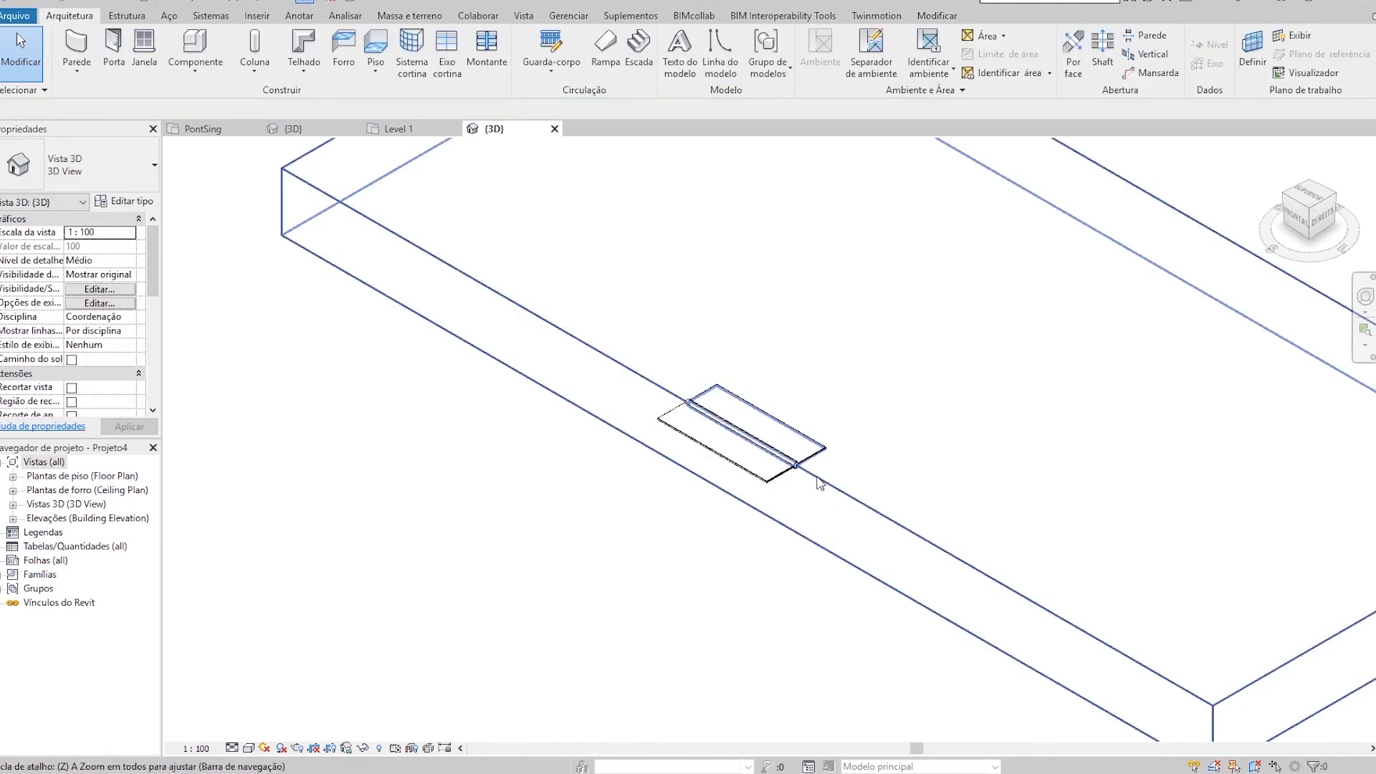
Step: Align the end of the expansion joint with the roof's short end face at the front corner
key("z")
key("r")
left_click_drag(621, 319, 866, 532)
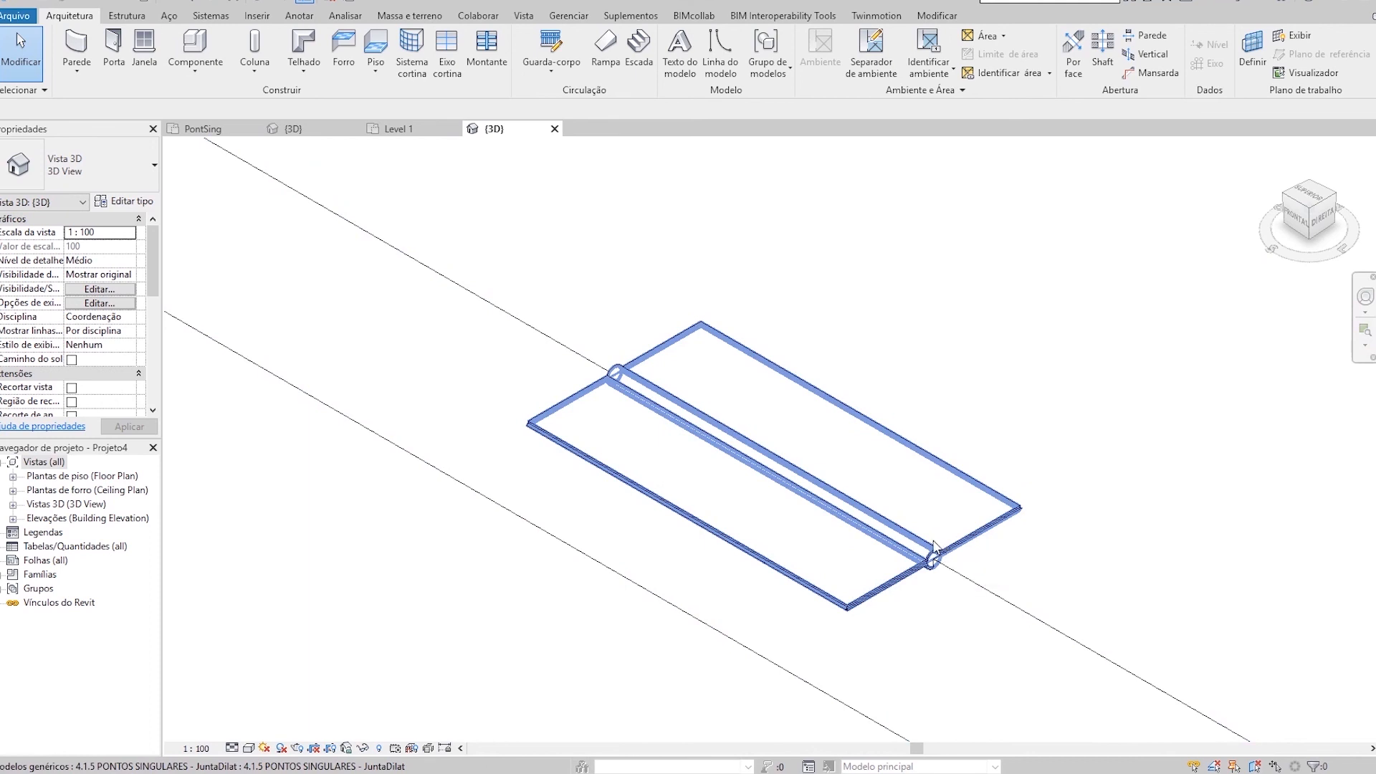
scroll(947, 548, "down", 5)
middle_click_drag(967, 527, 713, 387)
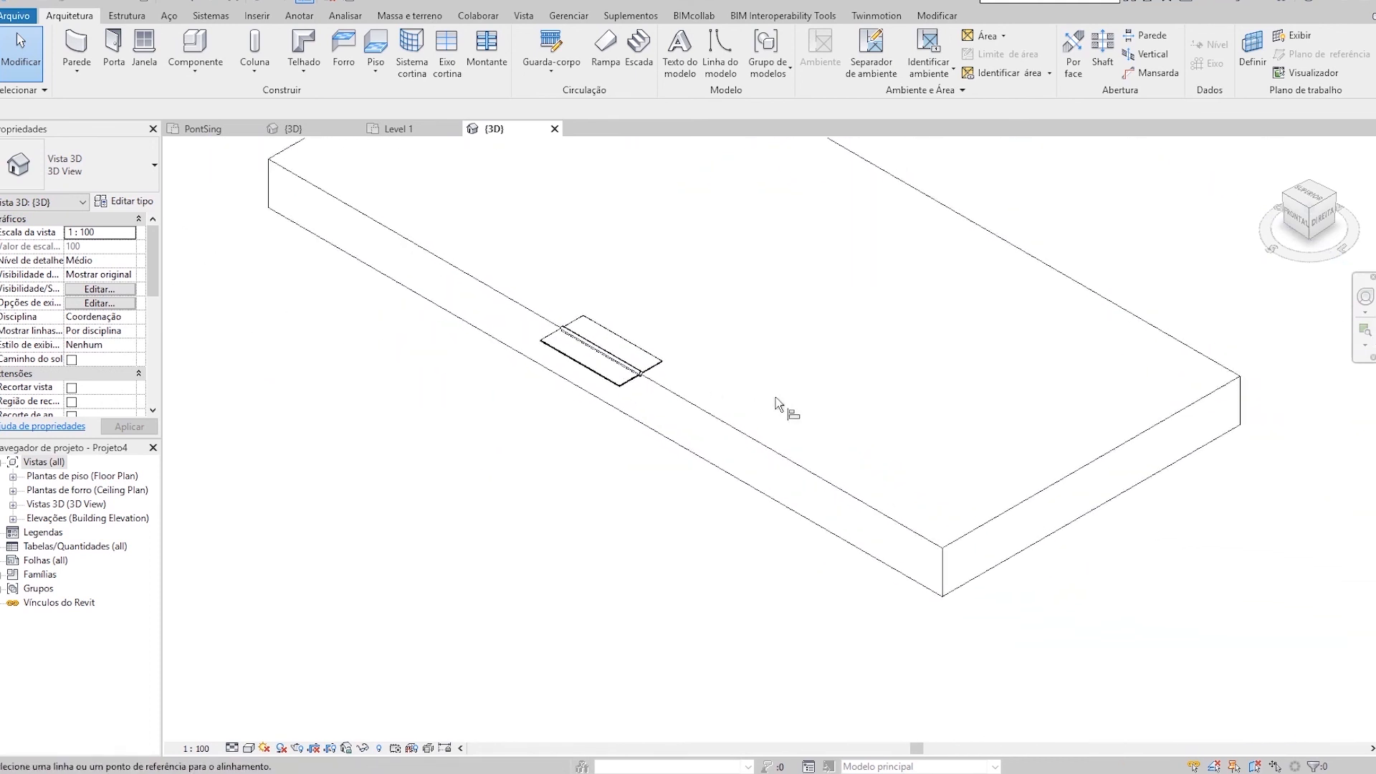
left_click(995, 532)
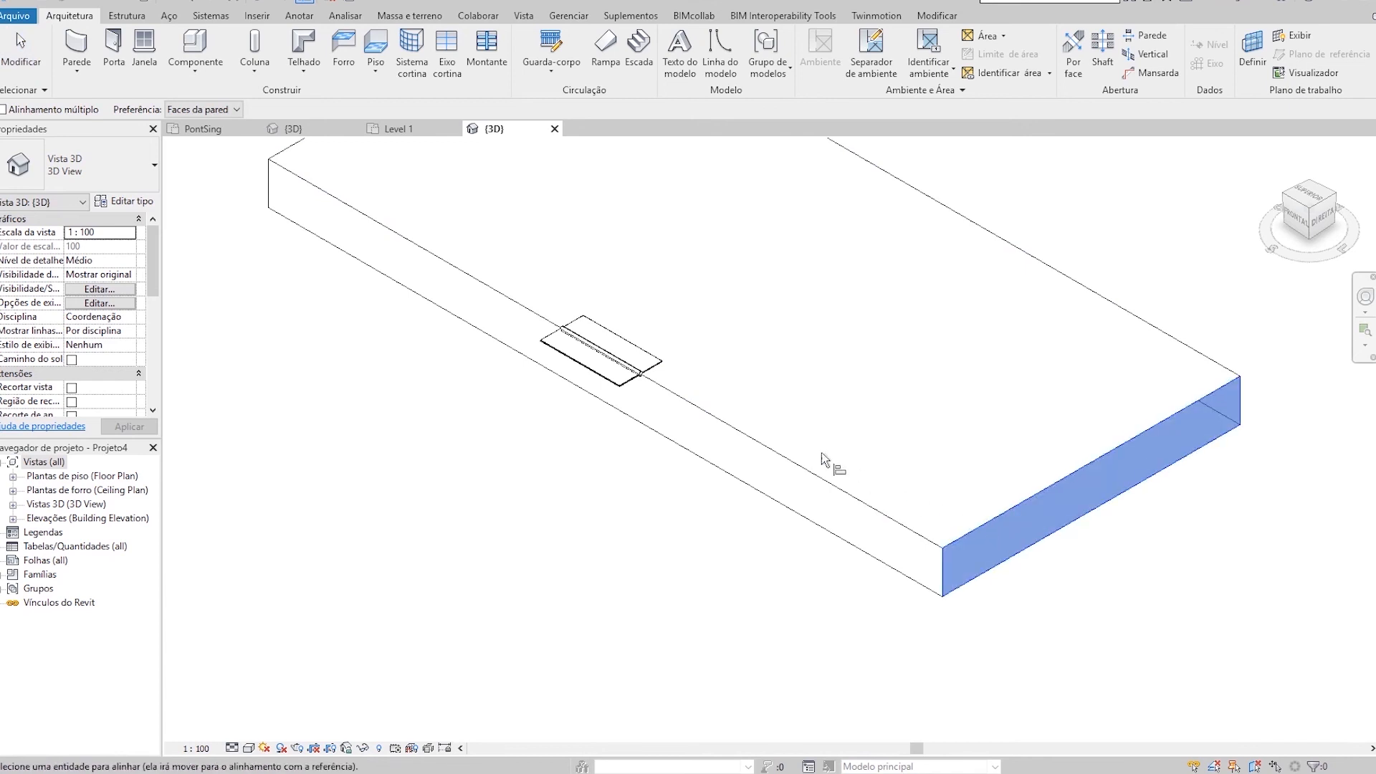
left_click(642, 377)
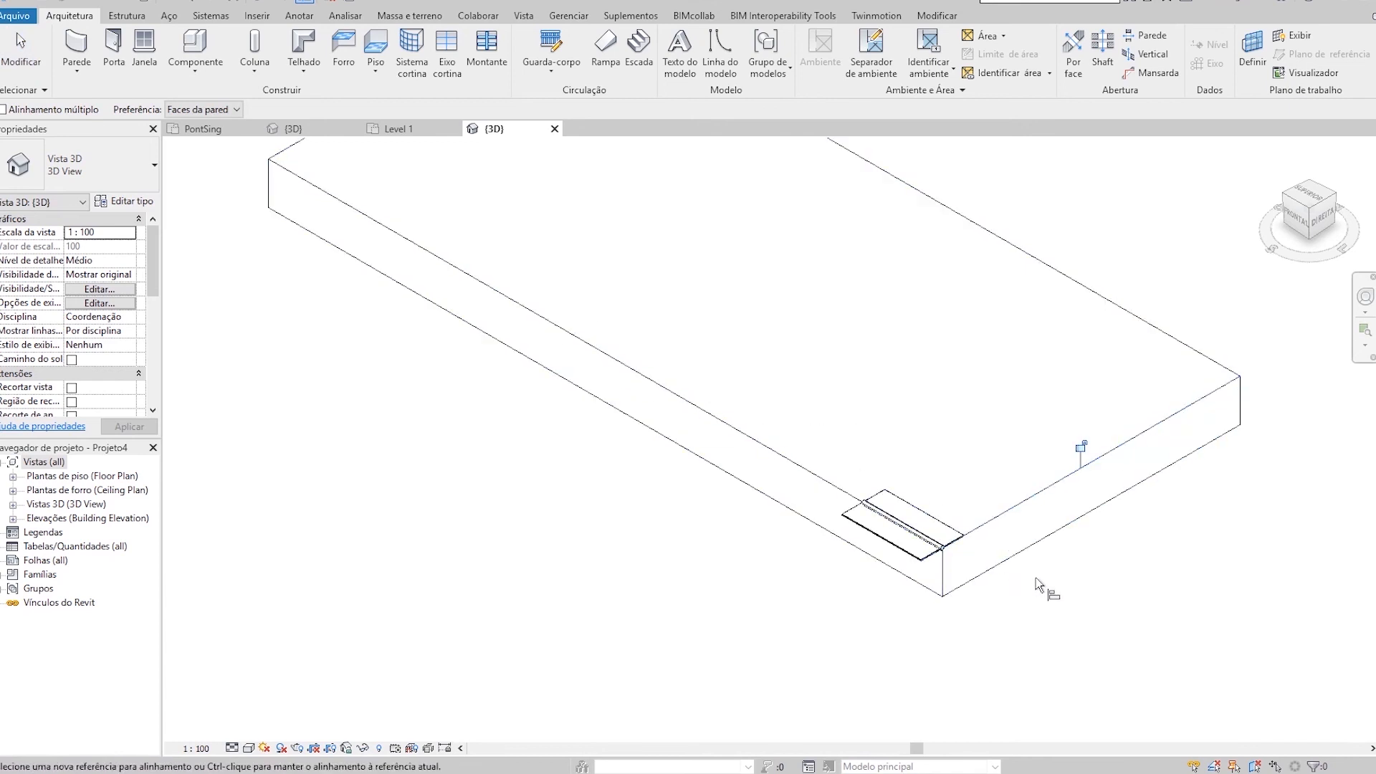
key("Escape")
key("Escape")
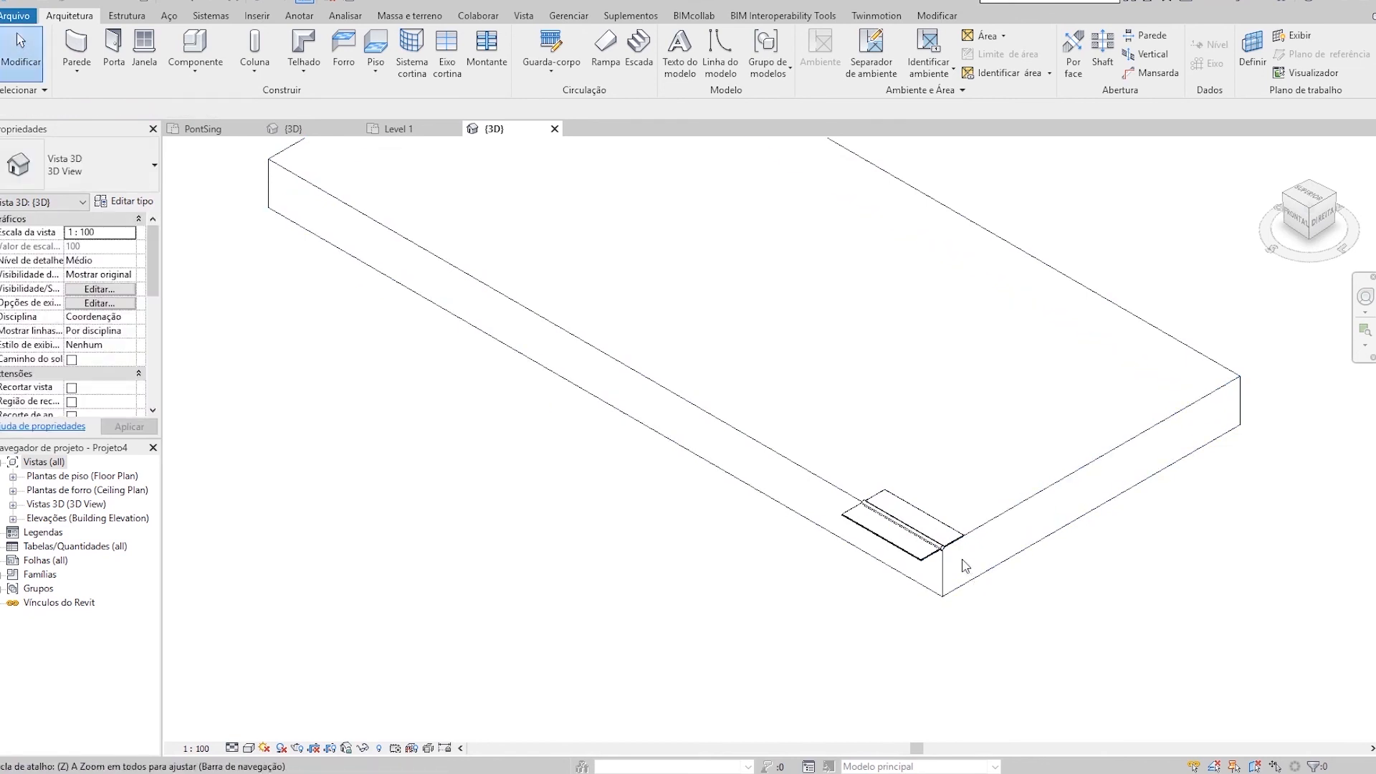
Step: Turn off Cordão IMPERMASTIC 15mm in the expansion joint's type properties and apply the change
key("z")
key("r")
left_click_drag(862, 477, 993, 590)
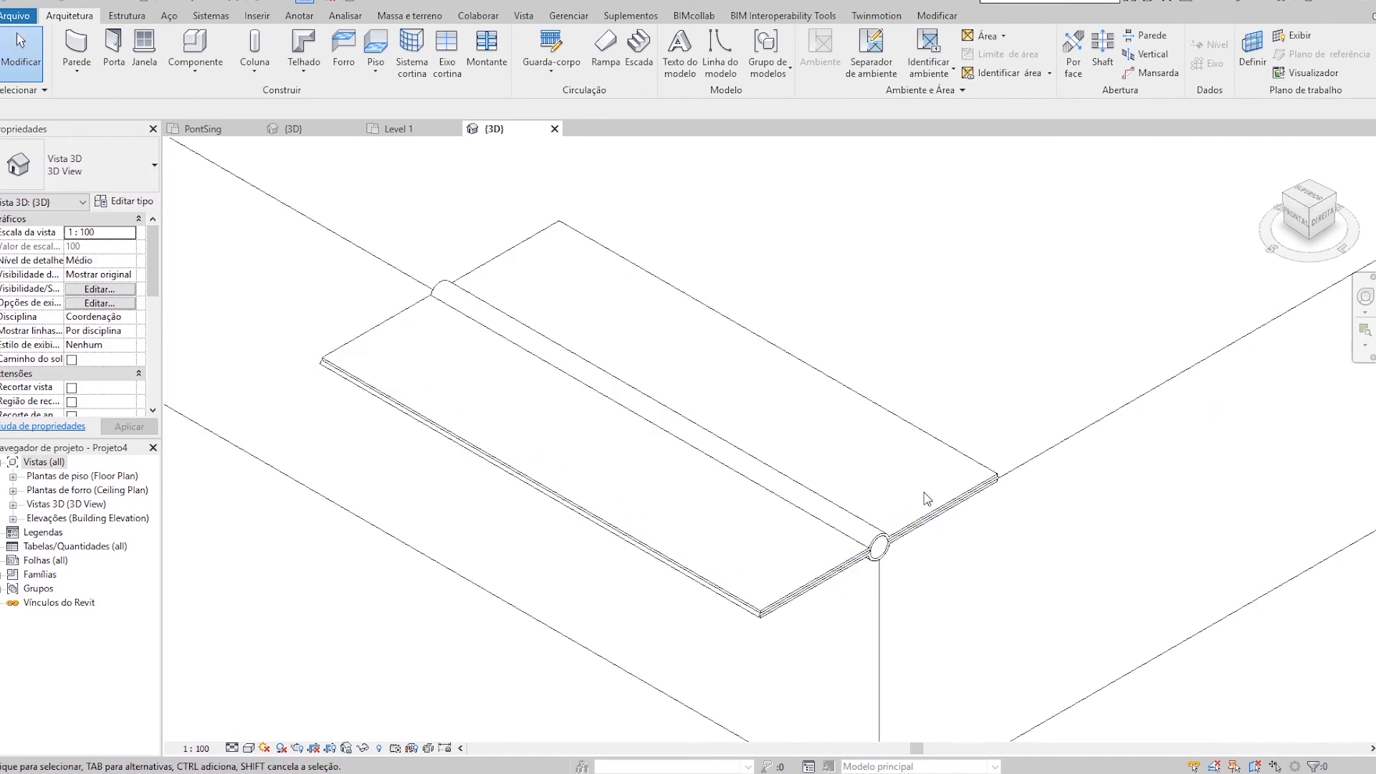
scroll(925, 500, "down", 2)
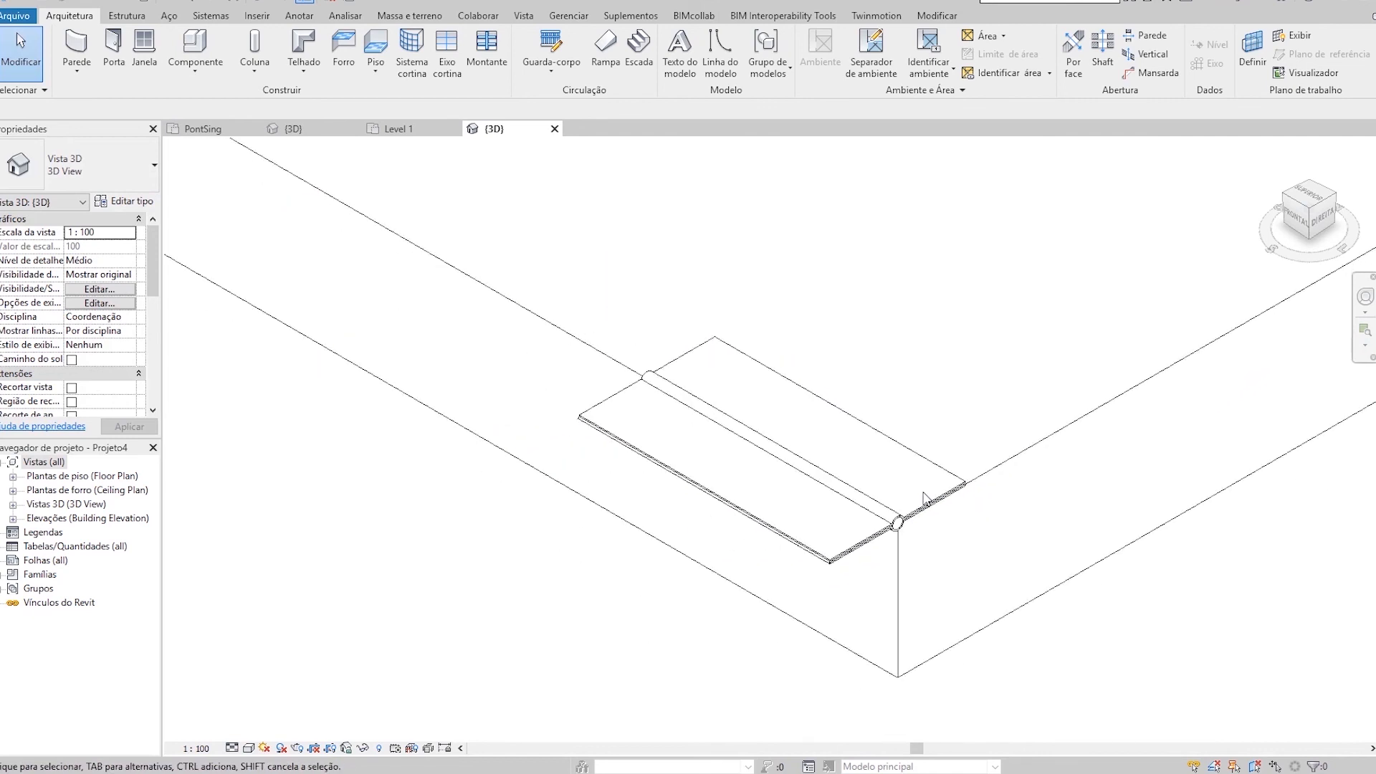
left_click(905, 518)
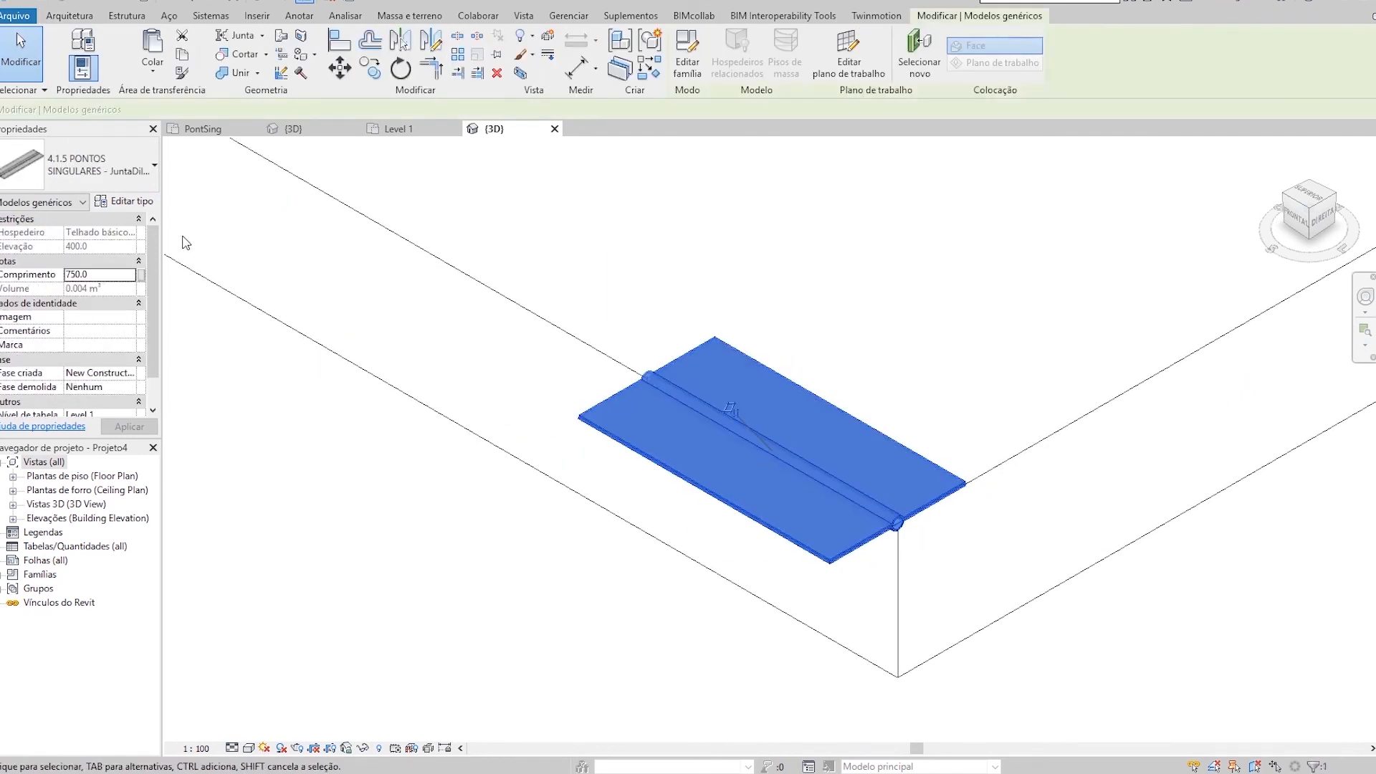
left_click(141, 205)
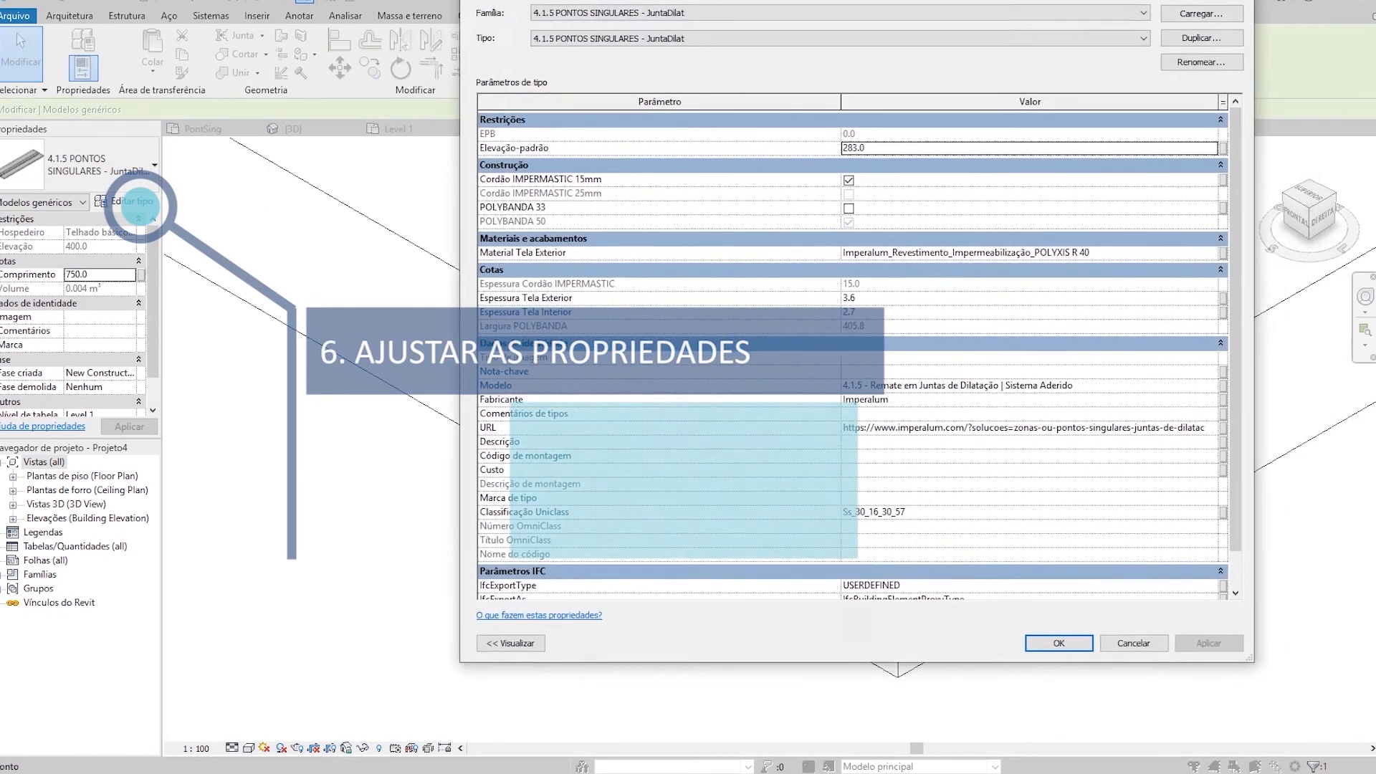
left_click_drag(876, 1, 448, 16)
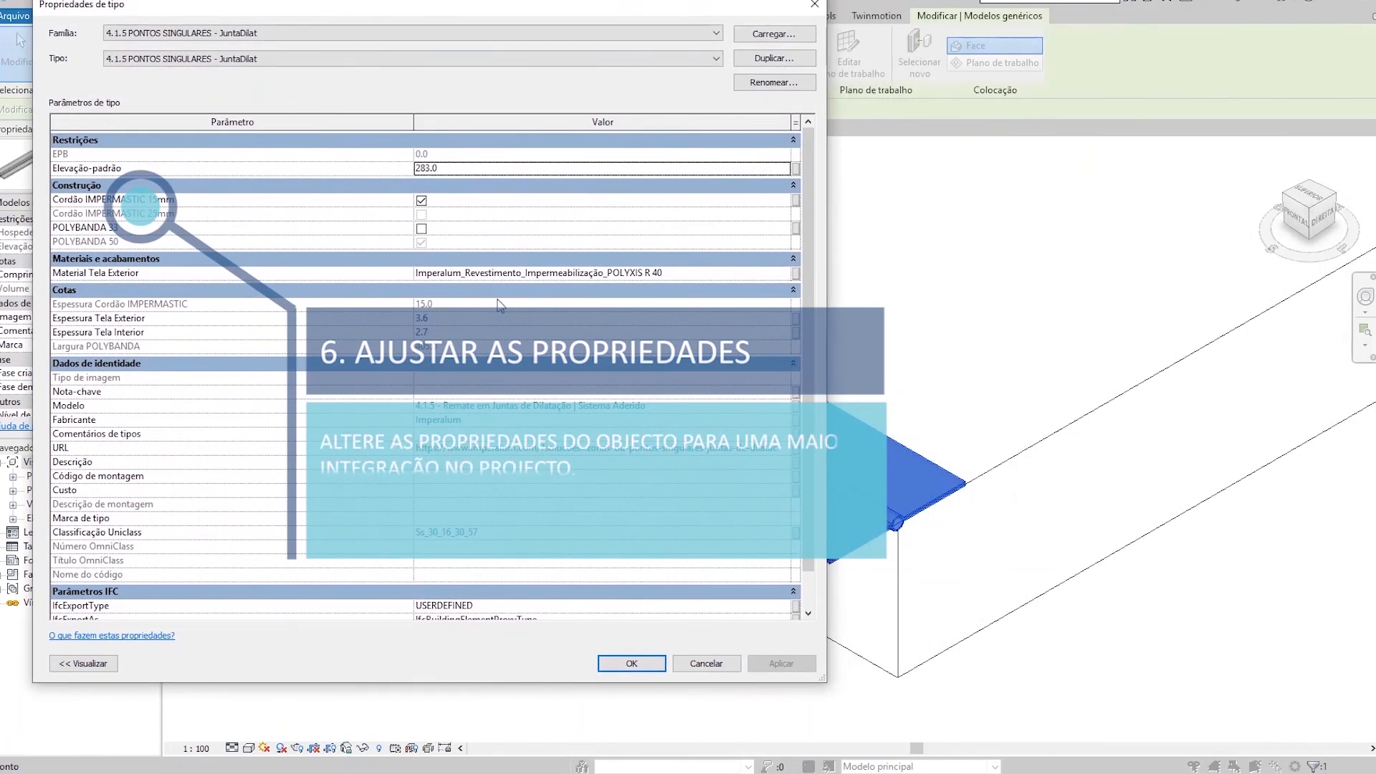
left_click(421, 201)
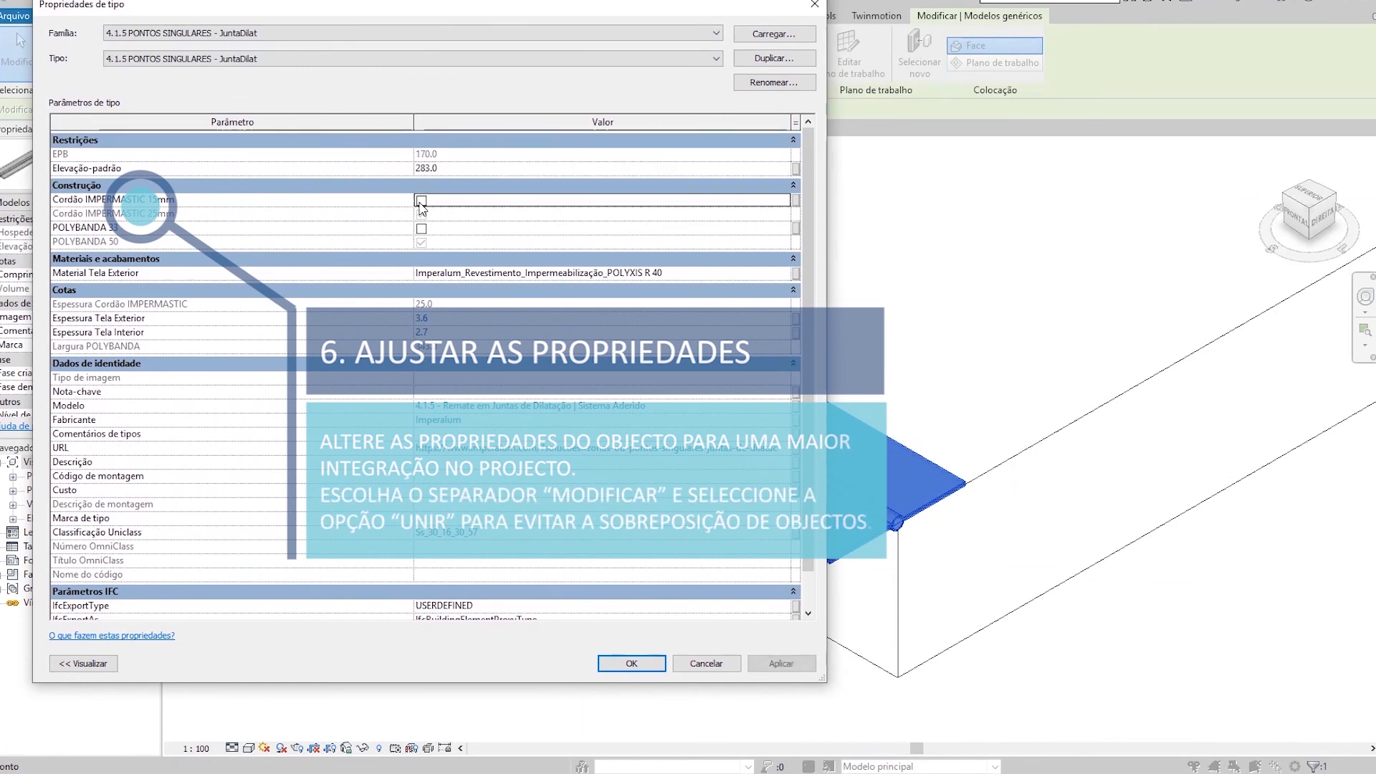
left_click(811, 670)
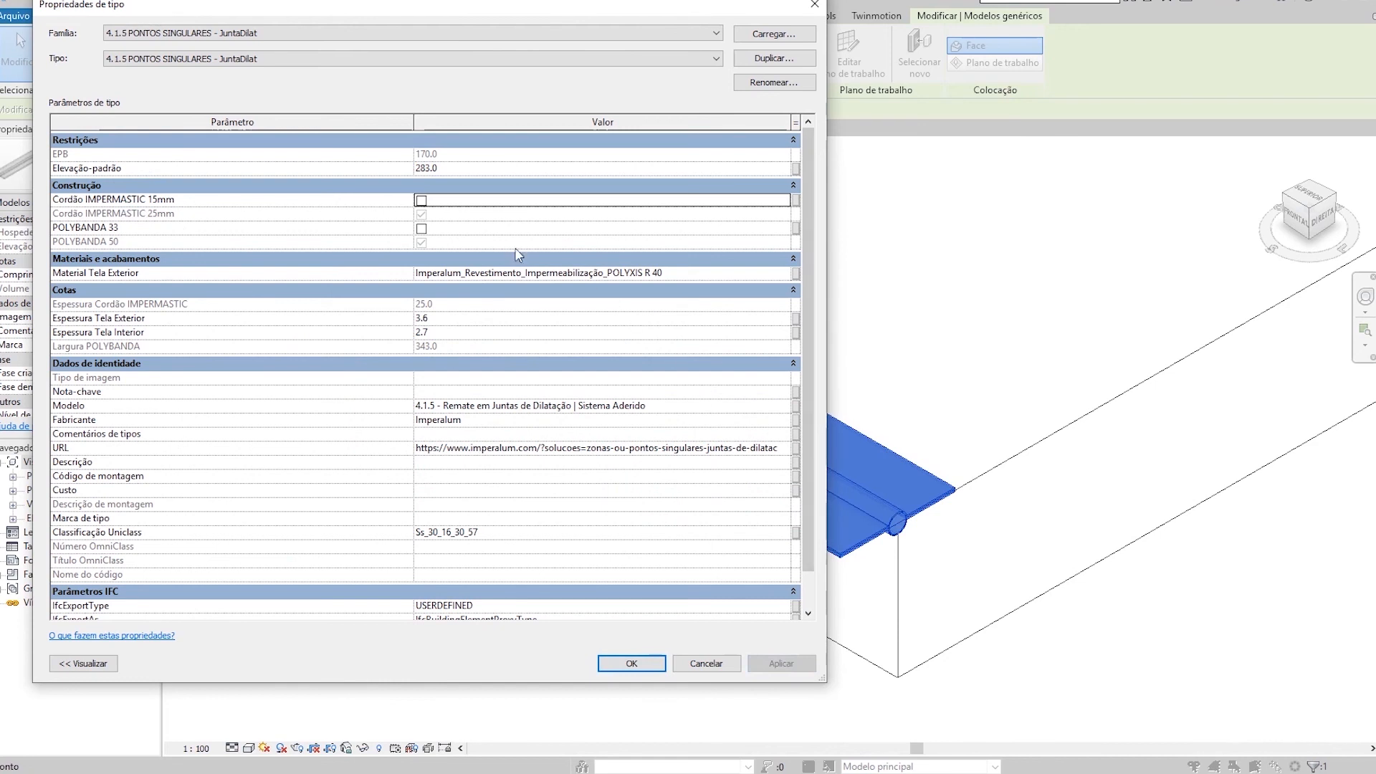
Step: Turn on POLYBANDA 33 for the joint type and apply it, then turn it off again and reapply
left_click(422, 229)
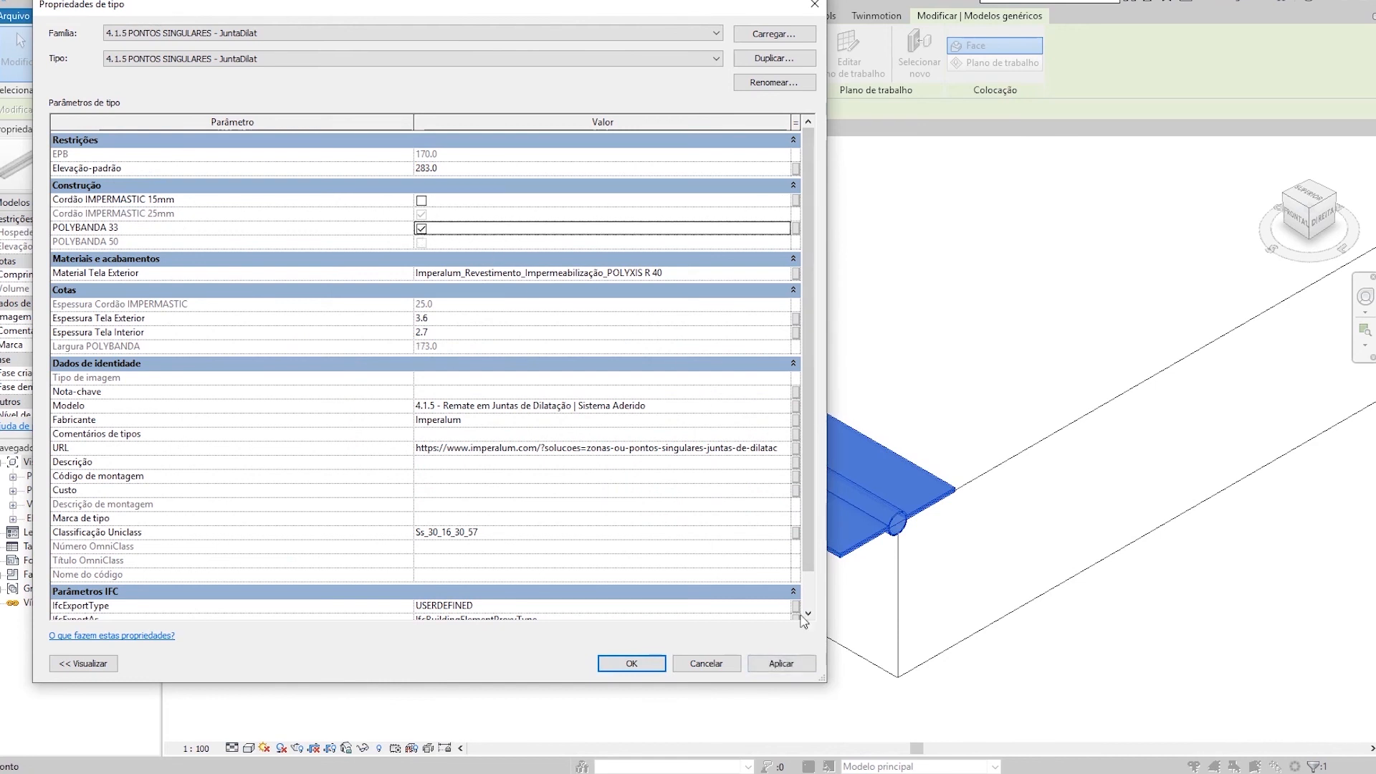
left_click(814, 668)
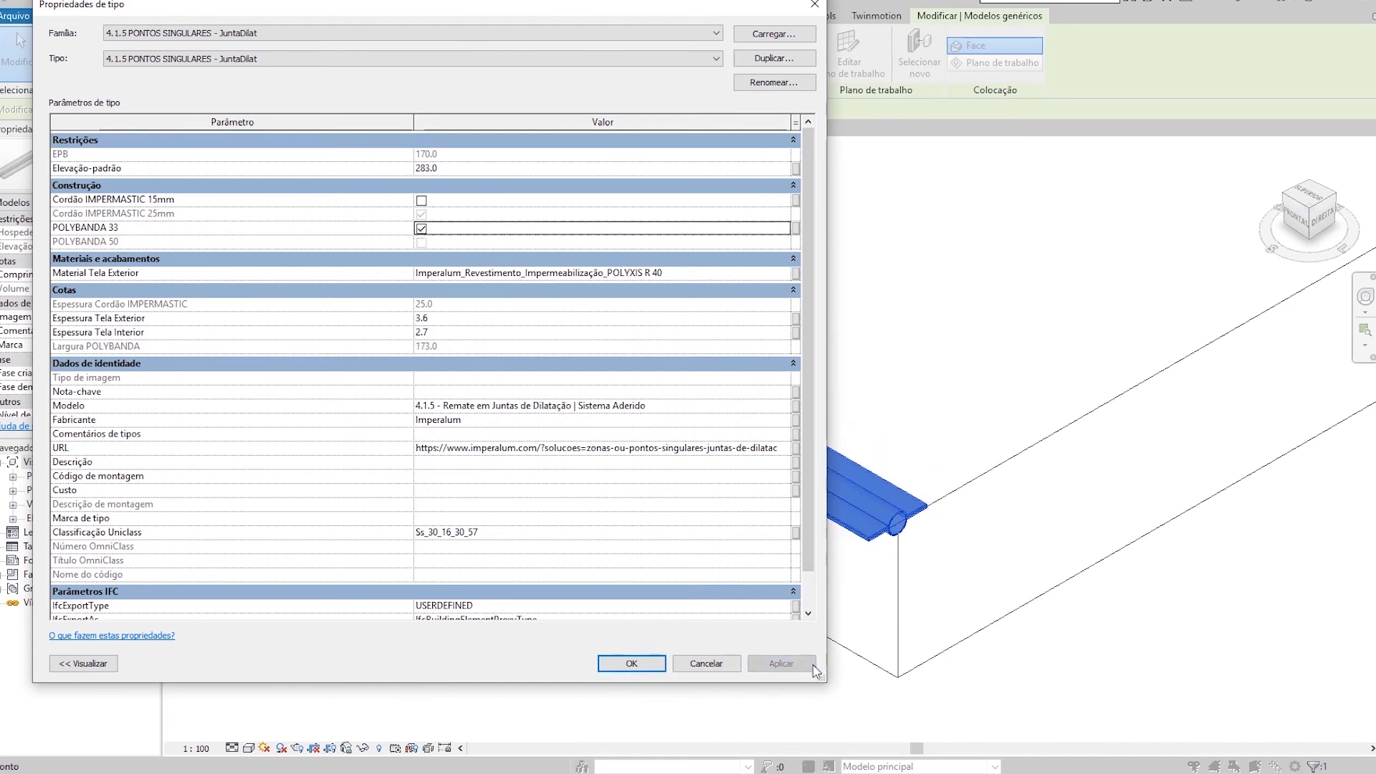
left_click(427, 231)
left_click(776, 665)
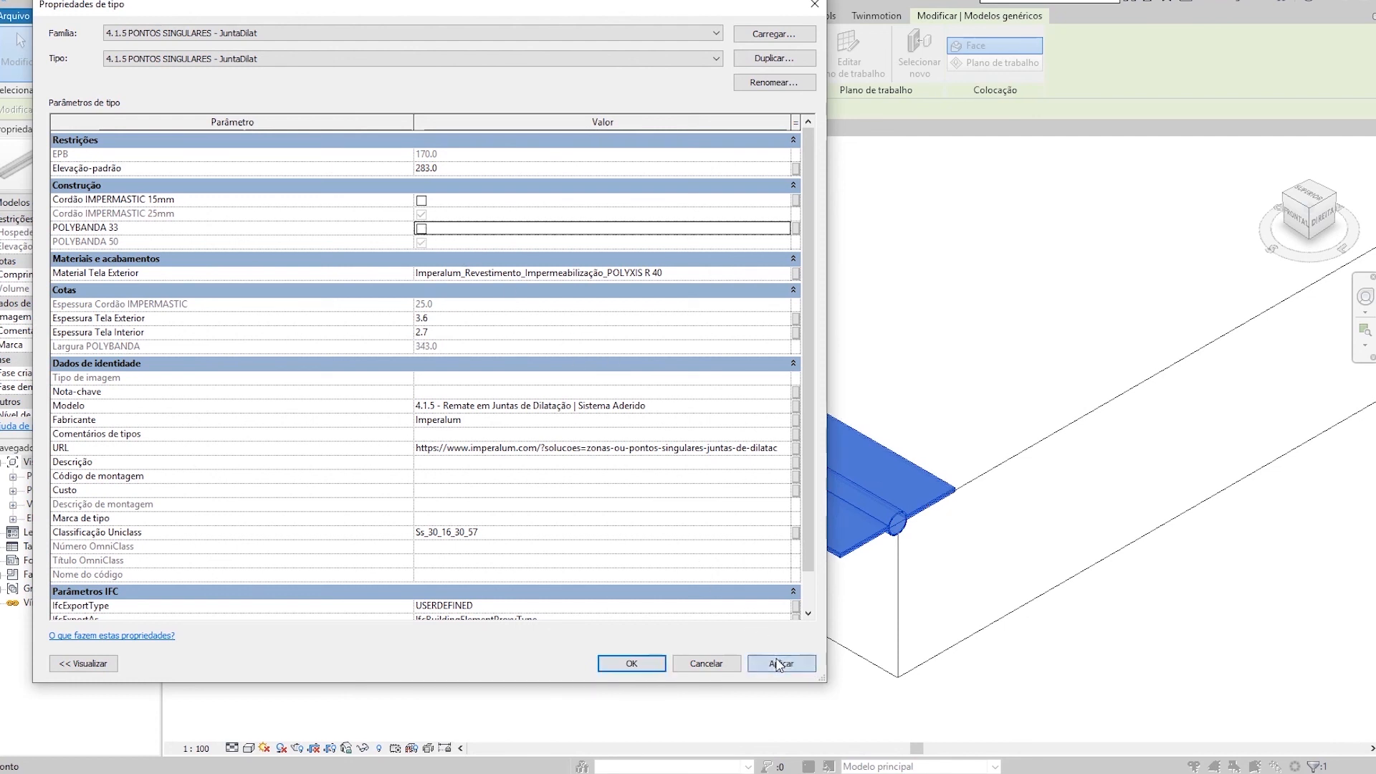
Step: Turn Cordão IMPERMASTIC 15mm back on for the joint type, apply it, and close the type properties
left_click(422, 200)
left_click(766, 664)
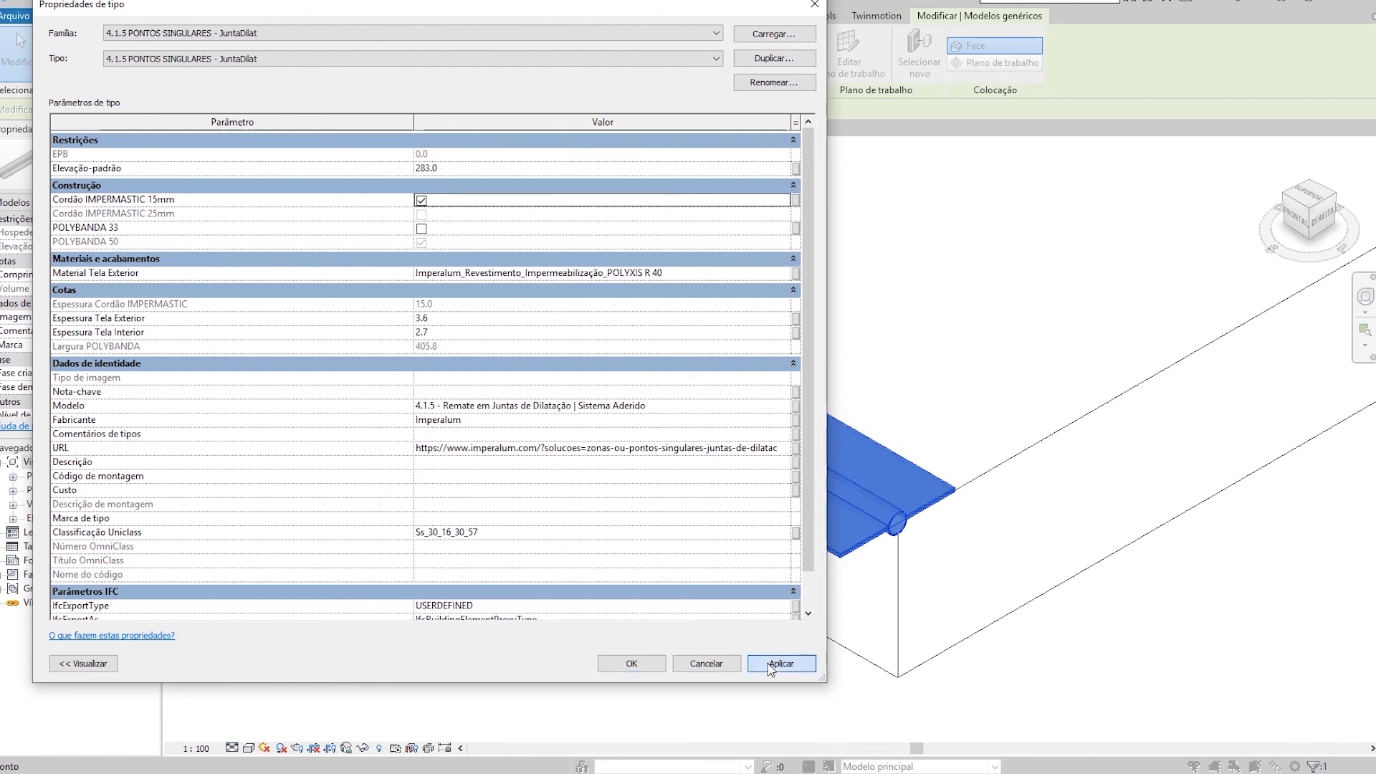
left_click(707, 664)
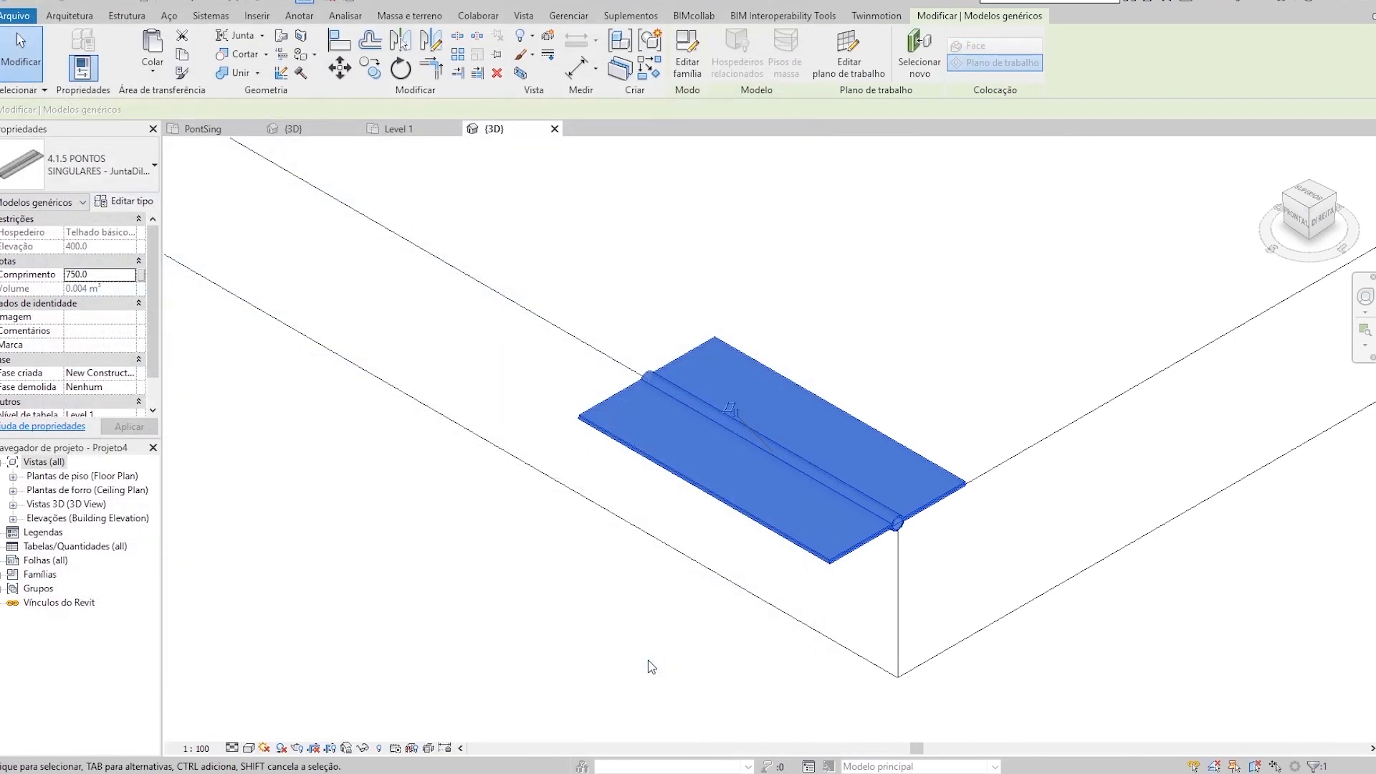
left_click(651, 665)
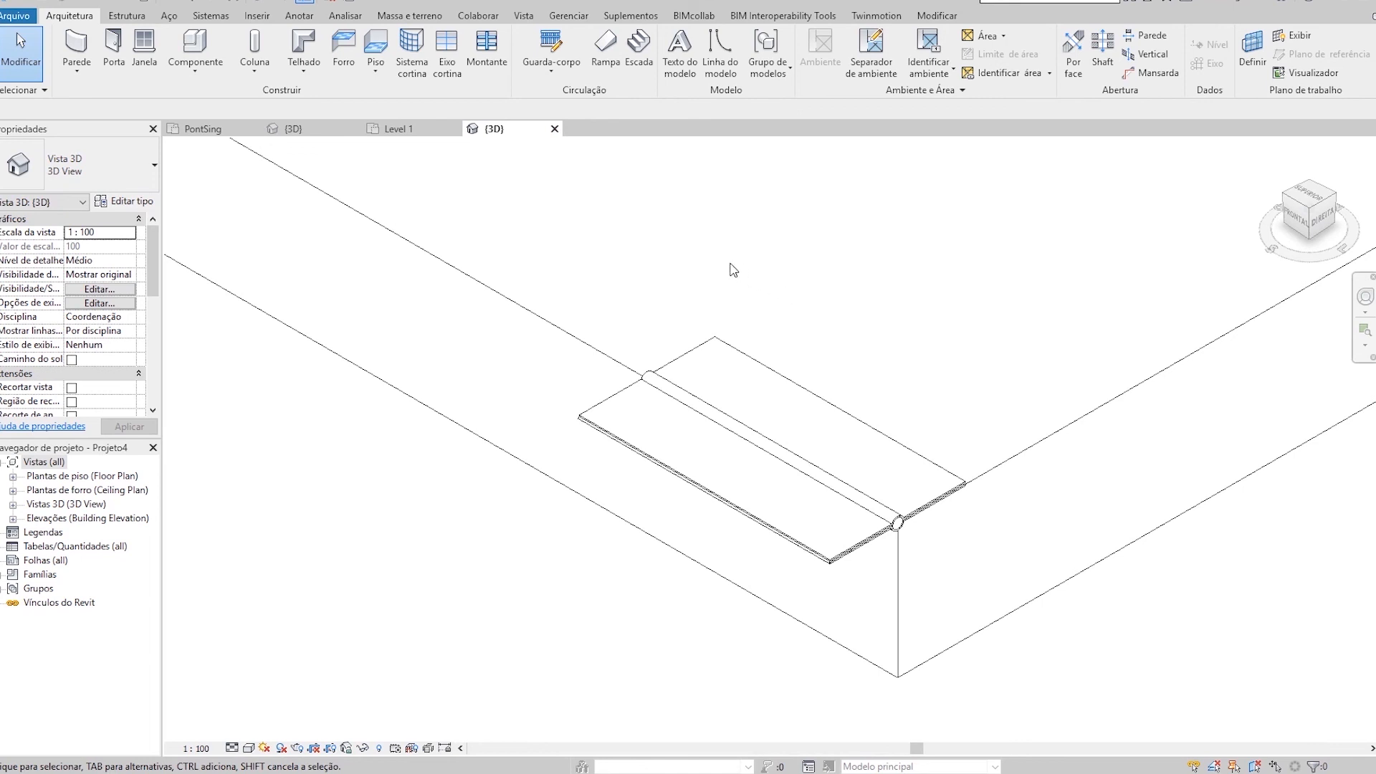
Step: Draw a straight Generic - 200mm wall, 8000 mm high from Level 1, along the roof's rear long edge
scroll(732, 270, "down", 6)
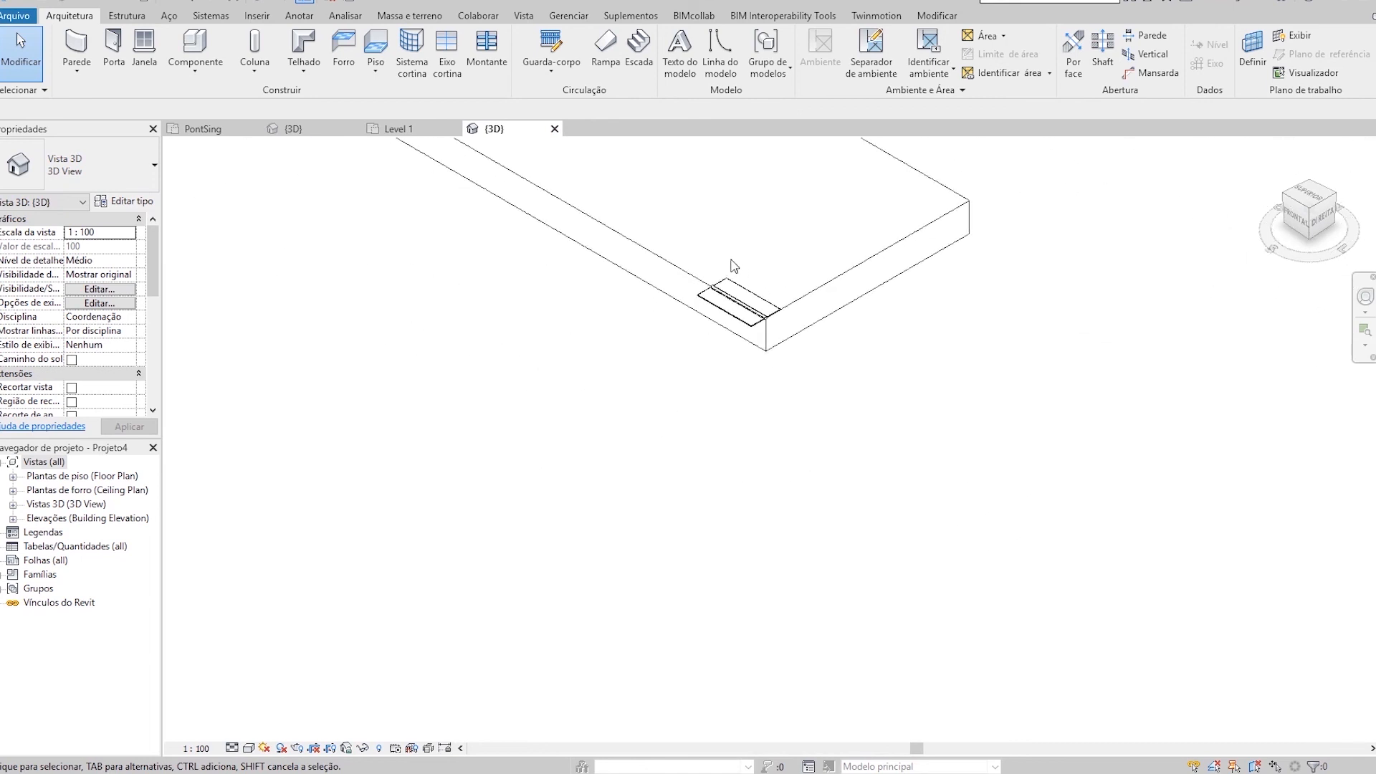
middle_click_drag(758, 233, 787, 518)
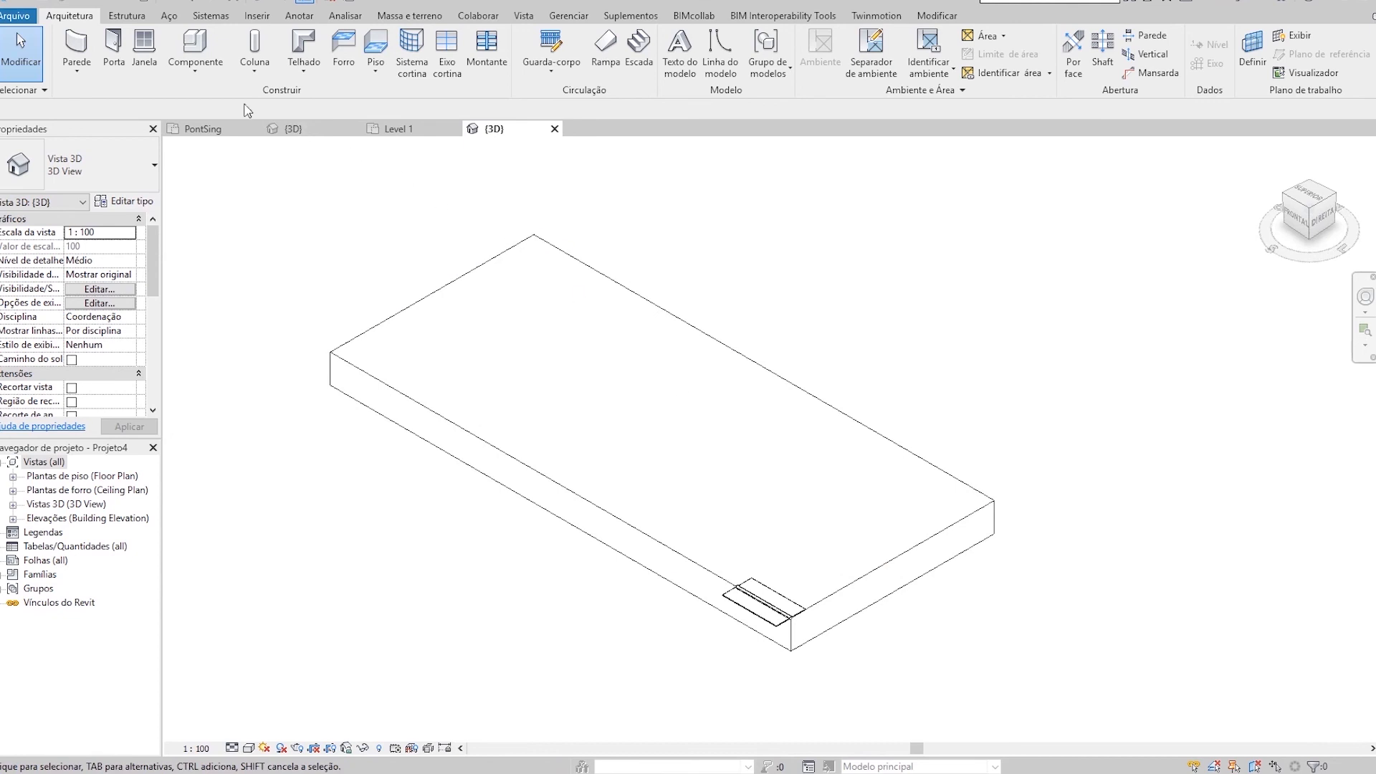
left_click(74, 50)
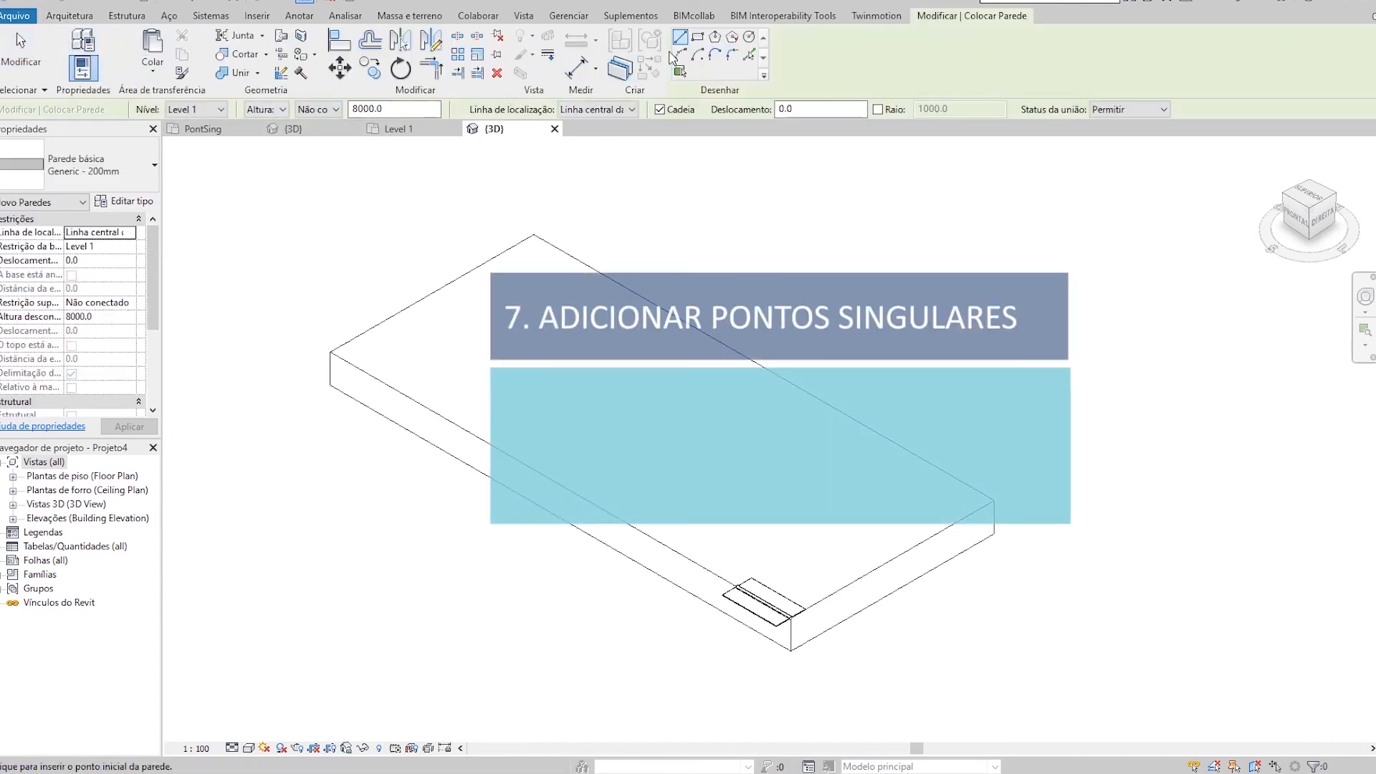
left_click(579, 271)
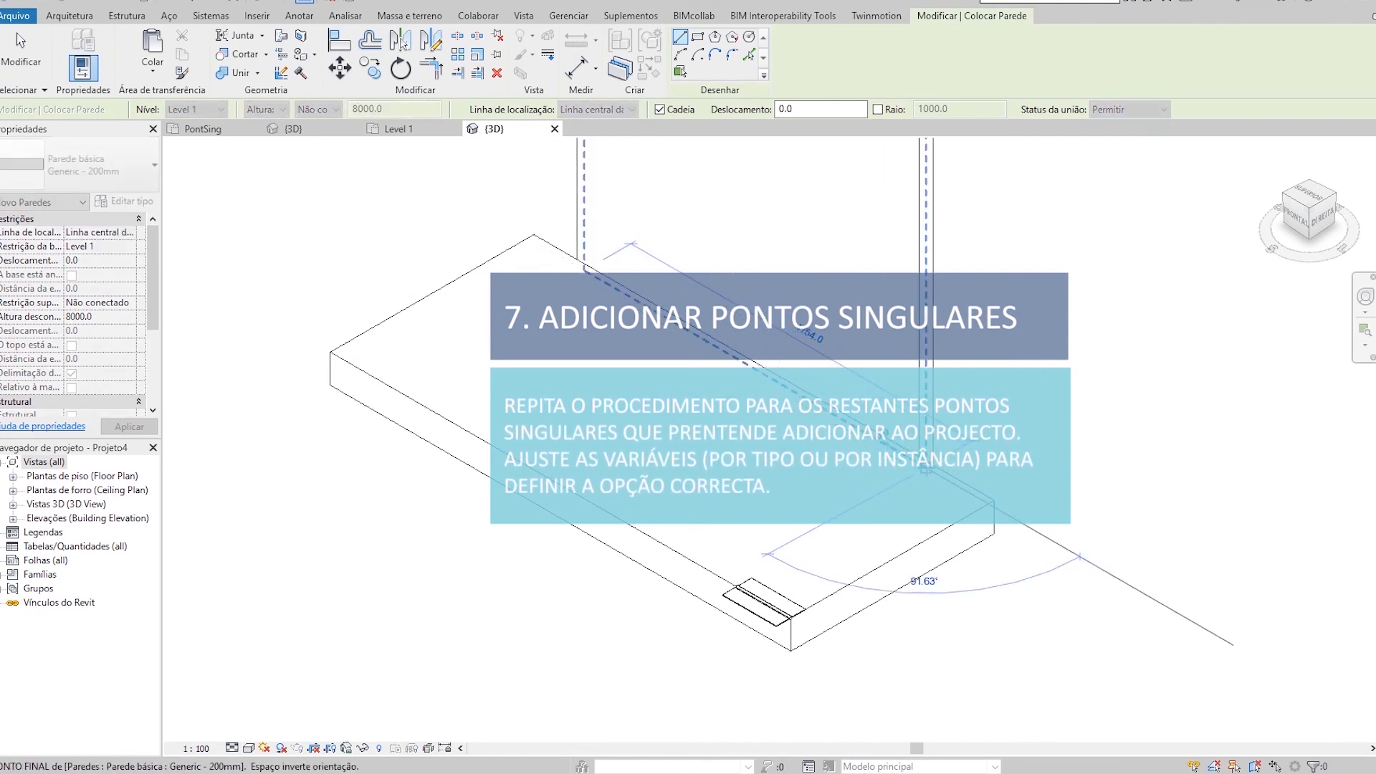
left_click(926, 471)
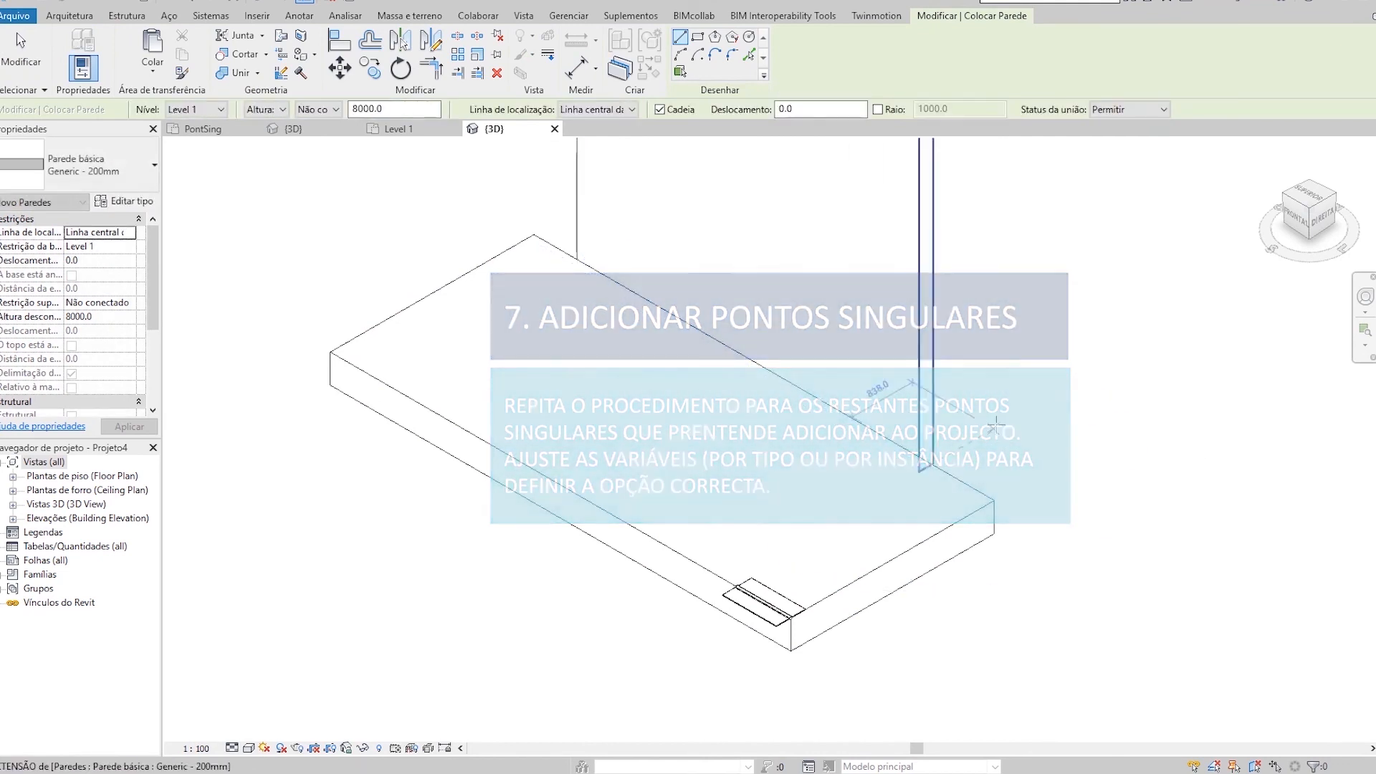
key("Escape")
key("Escape")
middle_click_drag(993, 372, 950, 604)
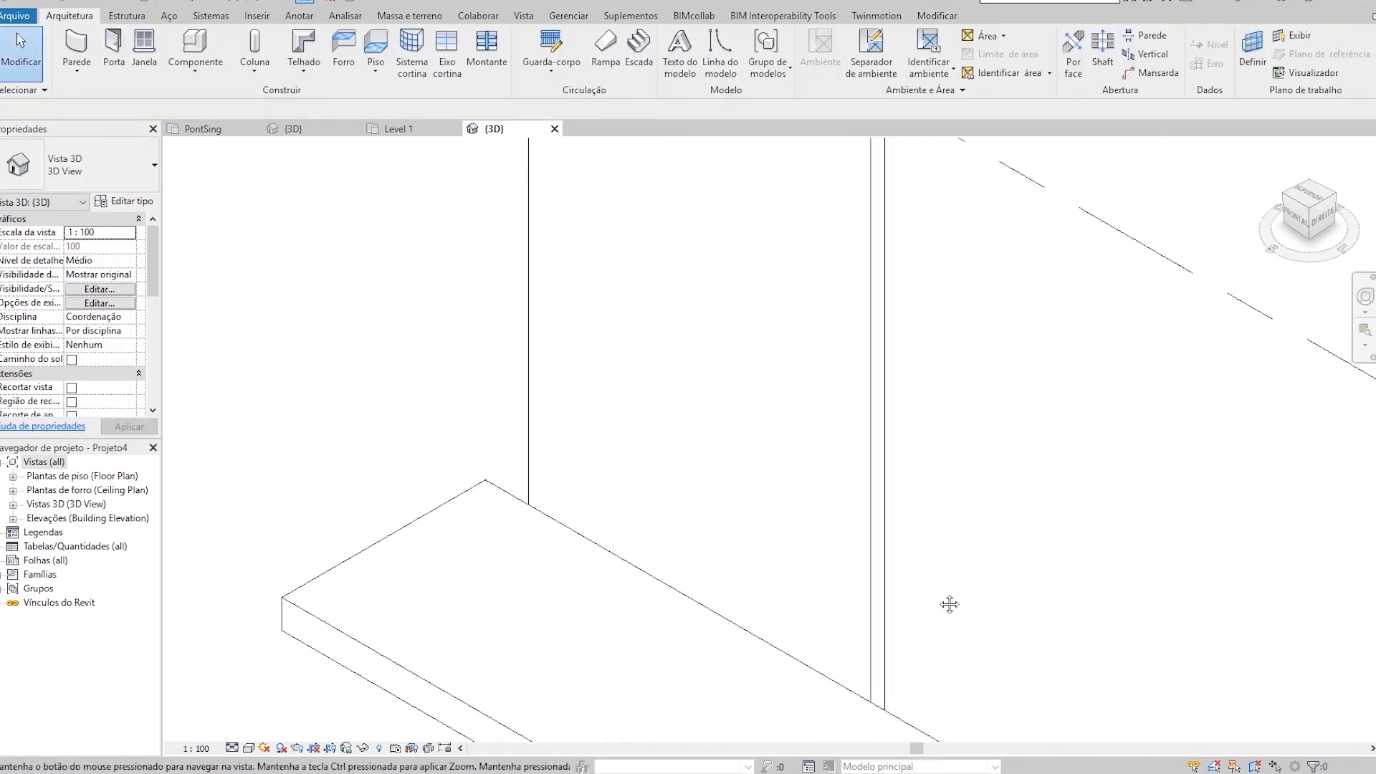
scroll(937, 593, "down", 2)
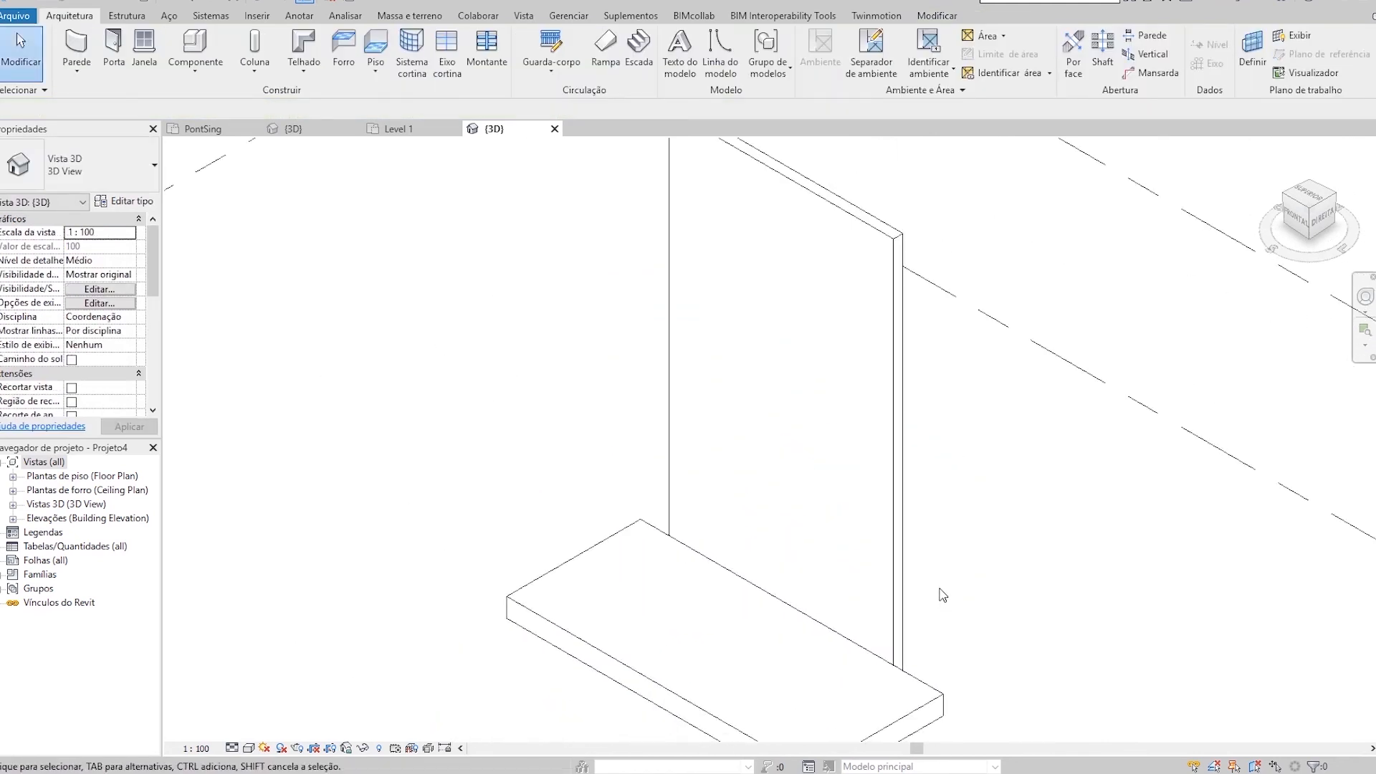
Step: Copy the 4.1.2.1 PONTOS SINGULARES - PlatibSoleco element from the source project's 3D view and return to the new project's 3D view
left_click(305, 133)
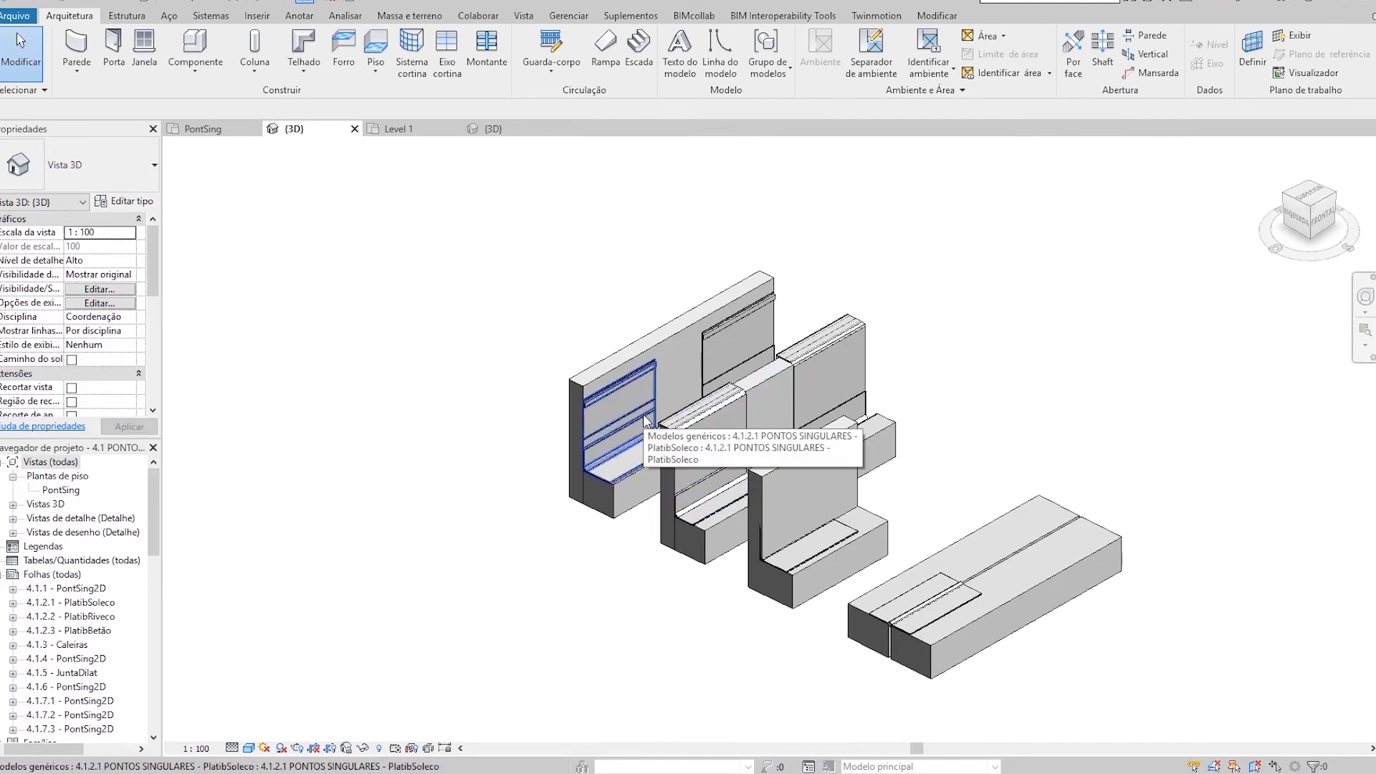
left_click(644, 420)
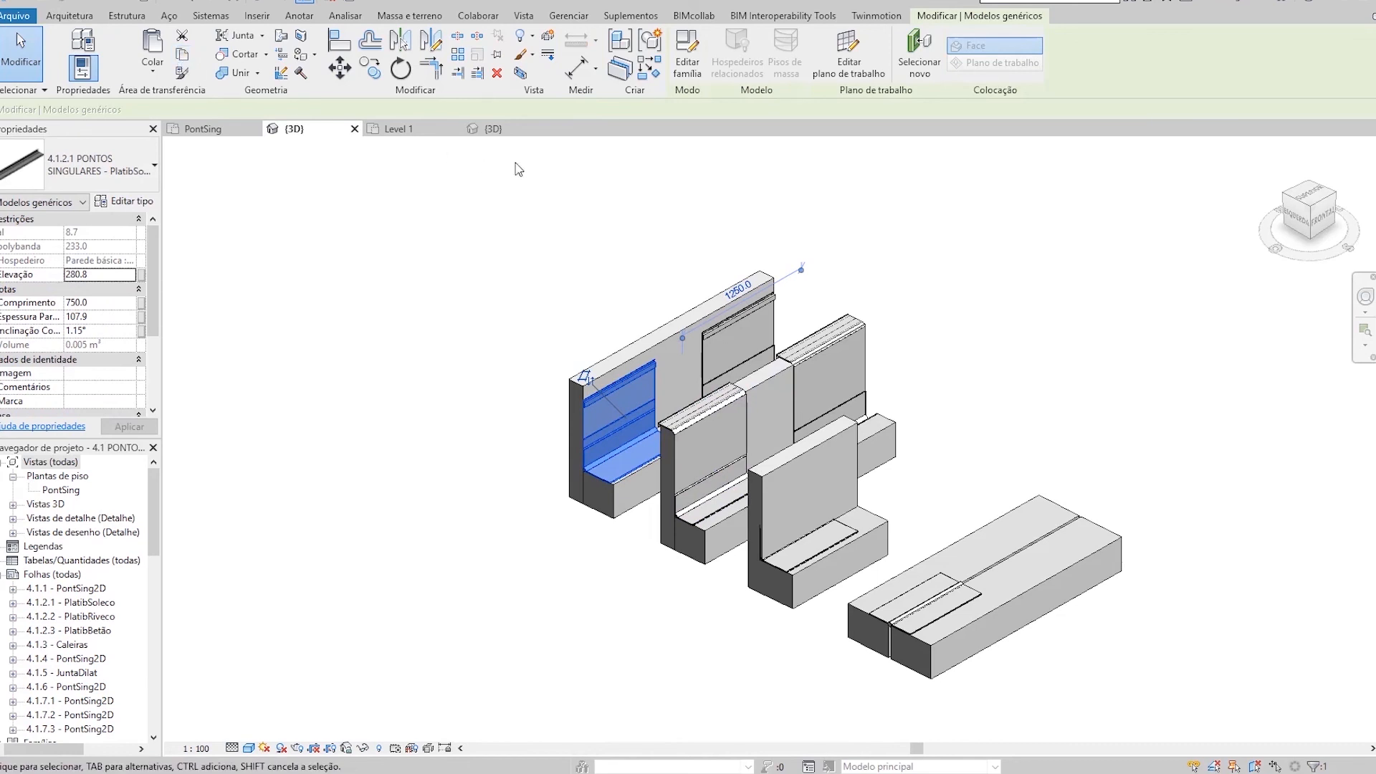
left_click(493, 128)
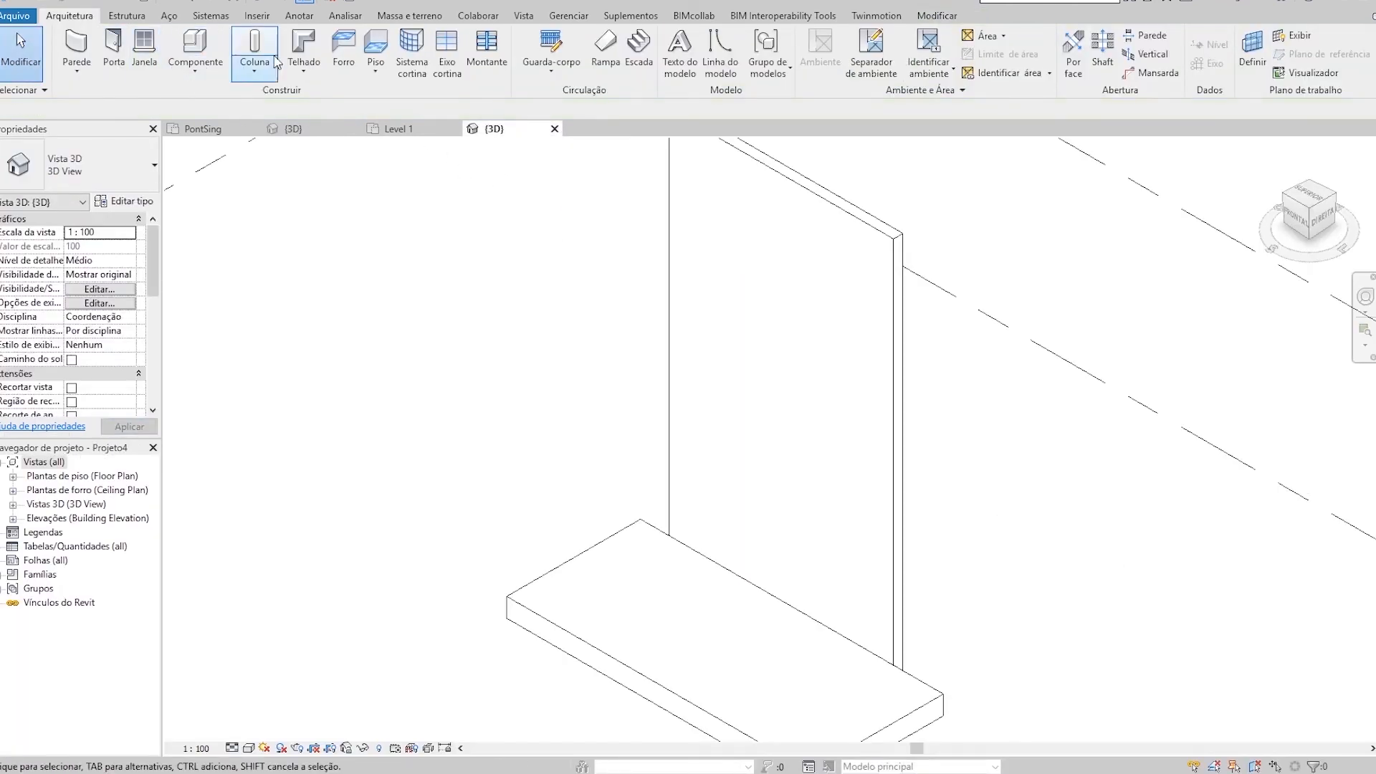
Step: Paste the copied PlatibSoleco element aligned with a picked level, accept the duplicate-types notice, and clear the selection
left_click(930, 17)
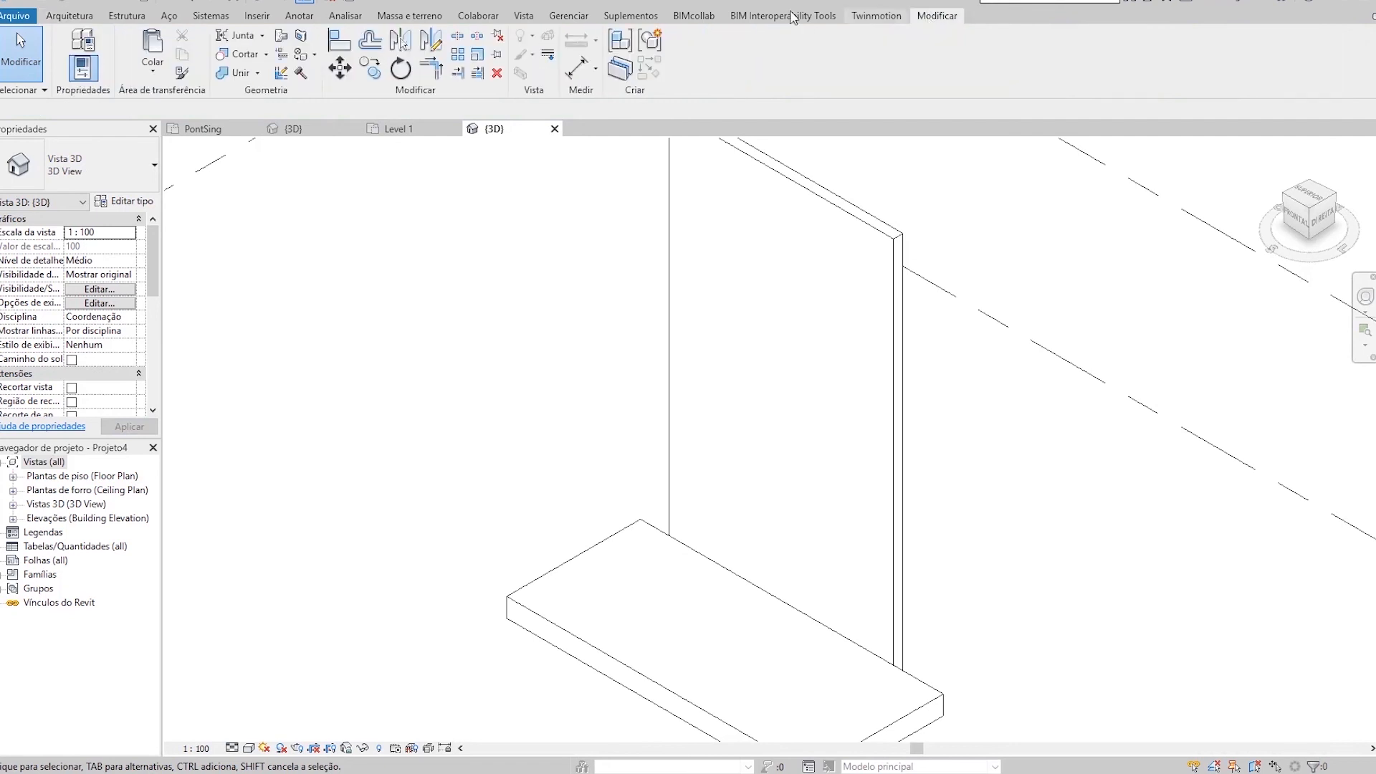
left_click(150, 73)
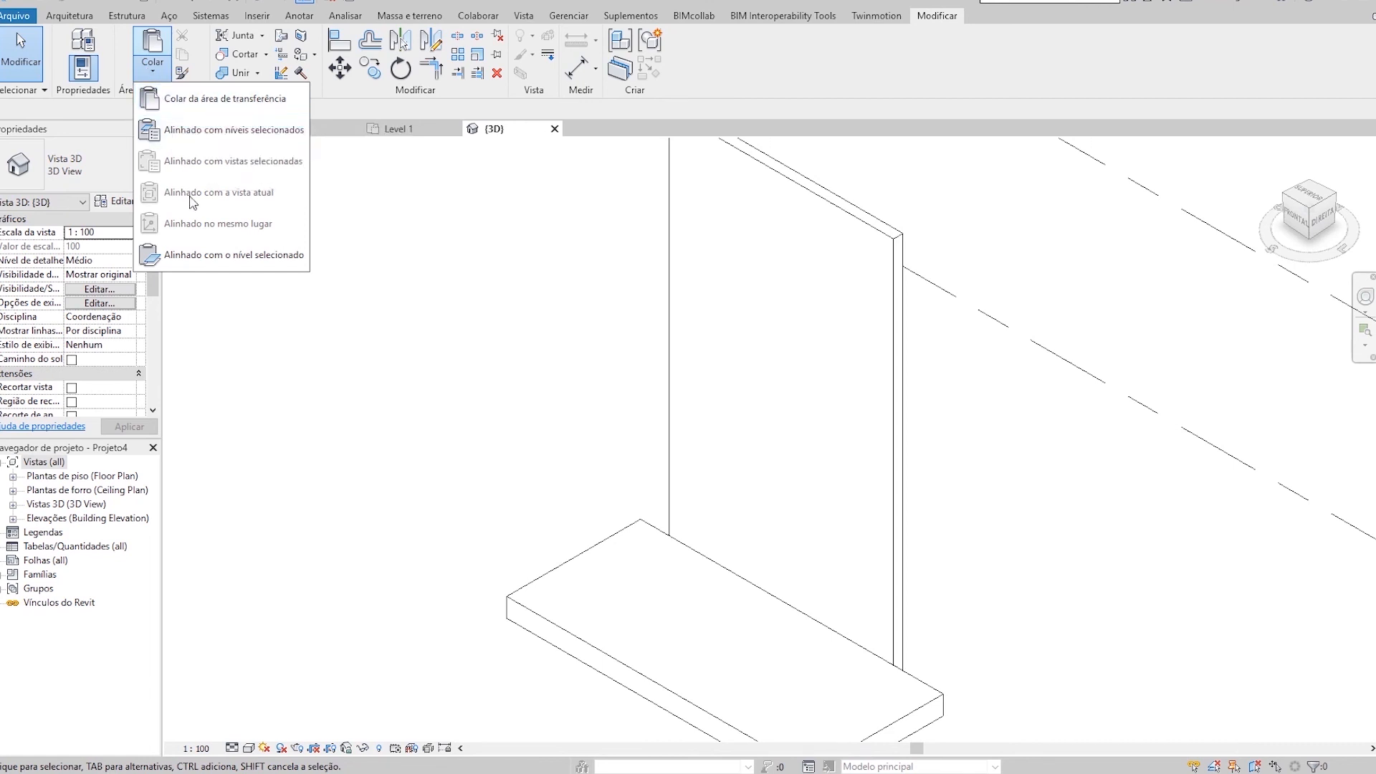
left_click(203, 256)
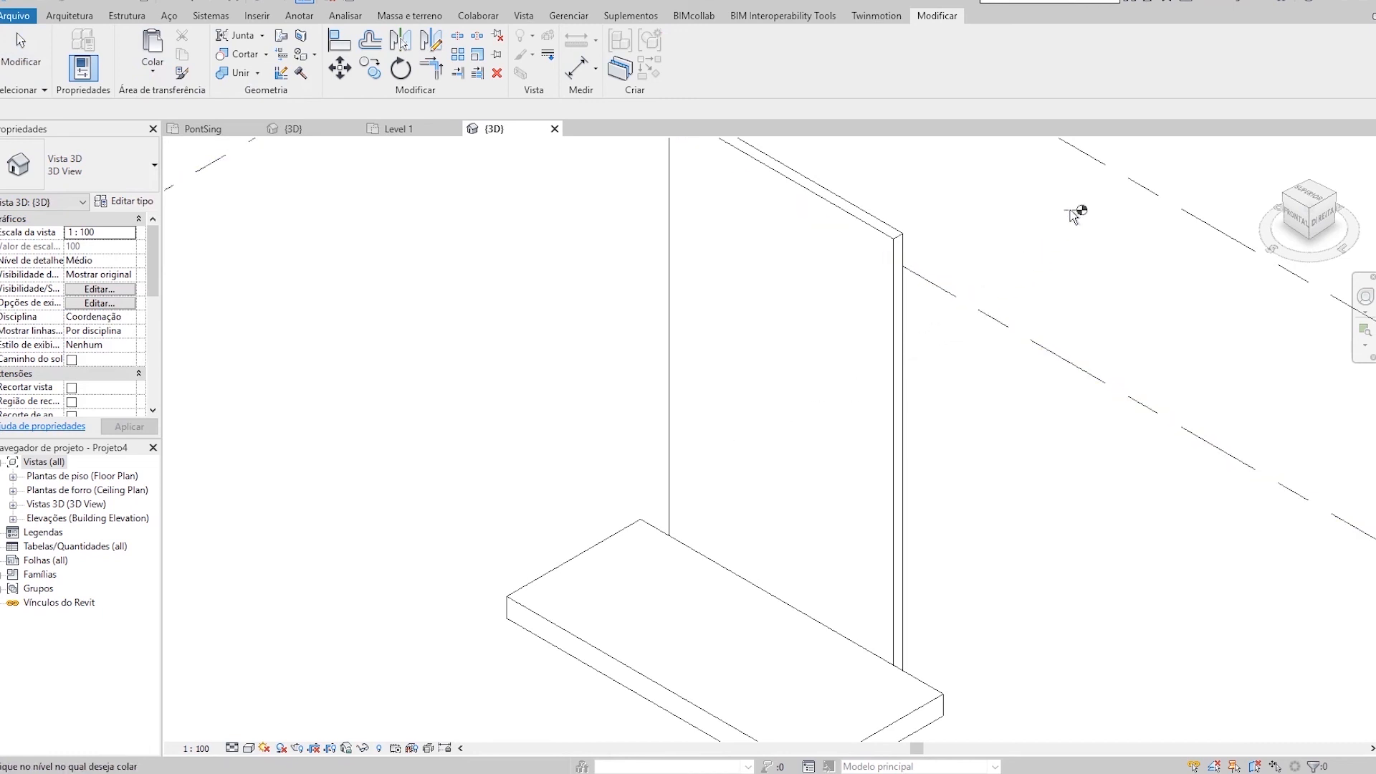
left_click(1102, 169)
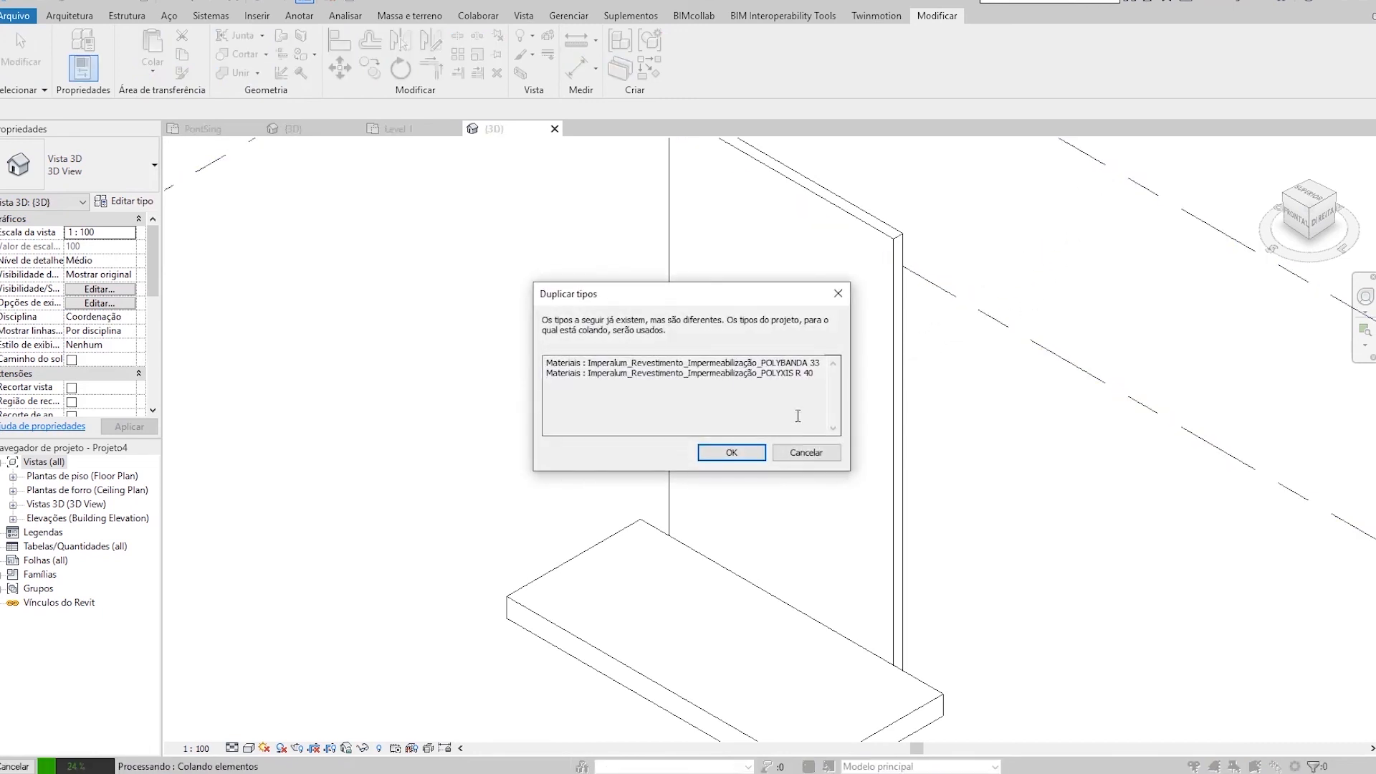
left_click(732, 453)
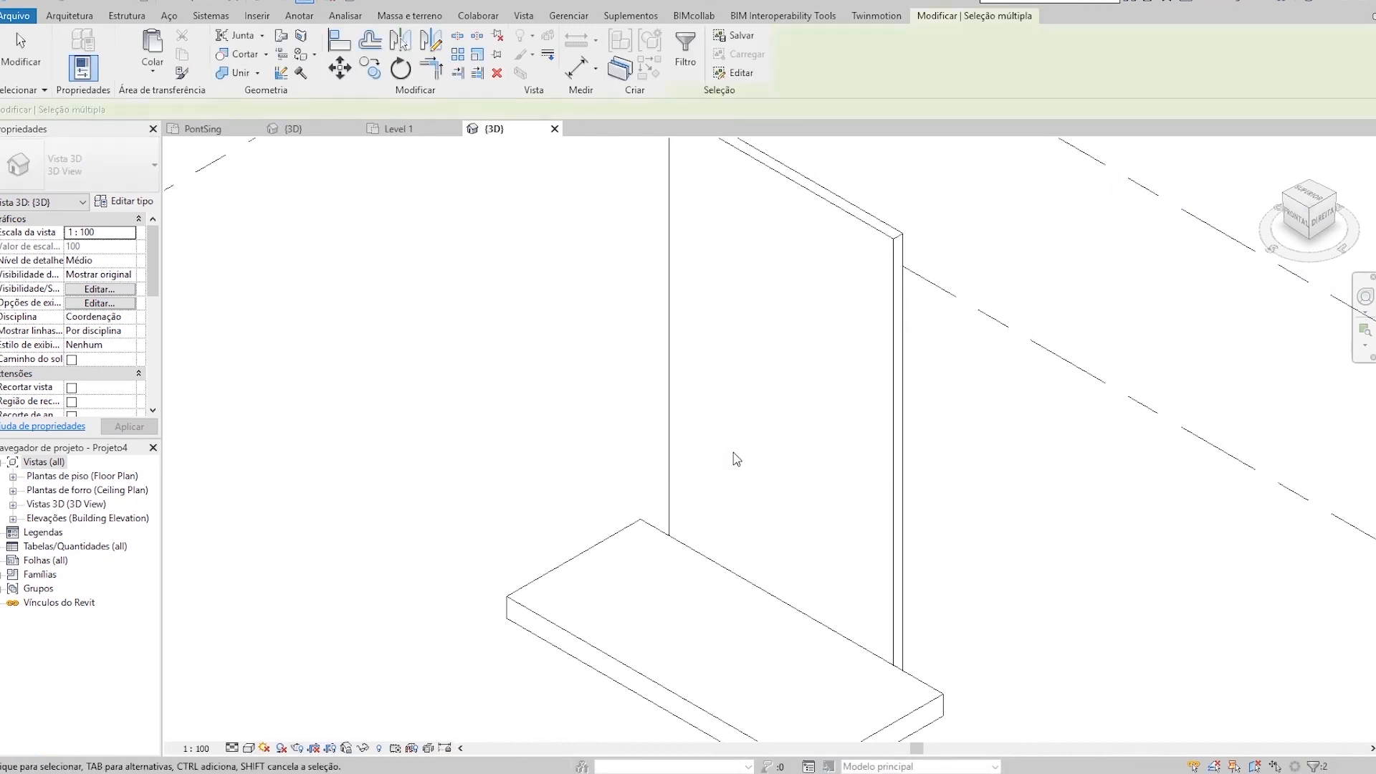
key("Escape")
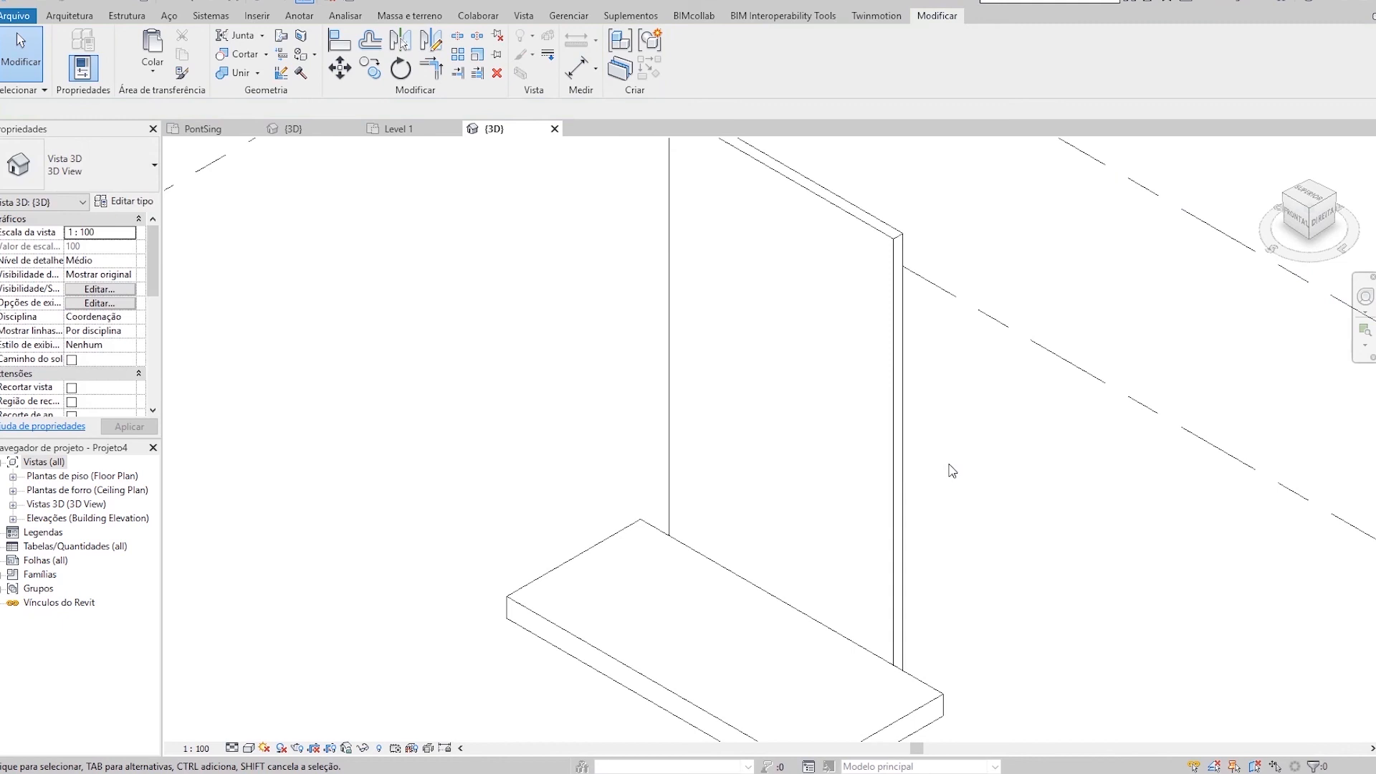
Step: Place a 4.1.2.1 PONTOS SINGULARES - PlatibSoleco component on the wall's face, just above the roof slab, and end placement
left_click(45, 20)
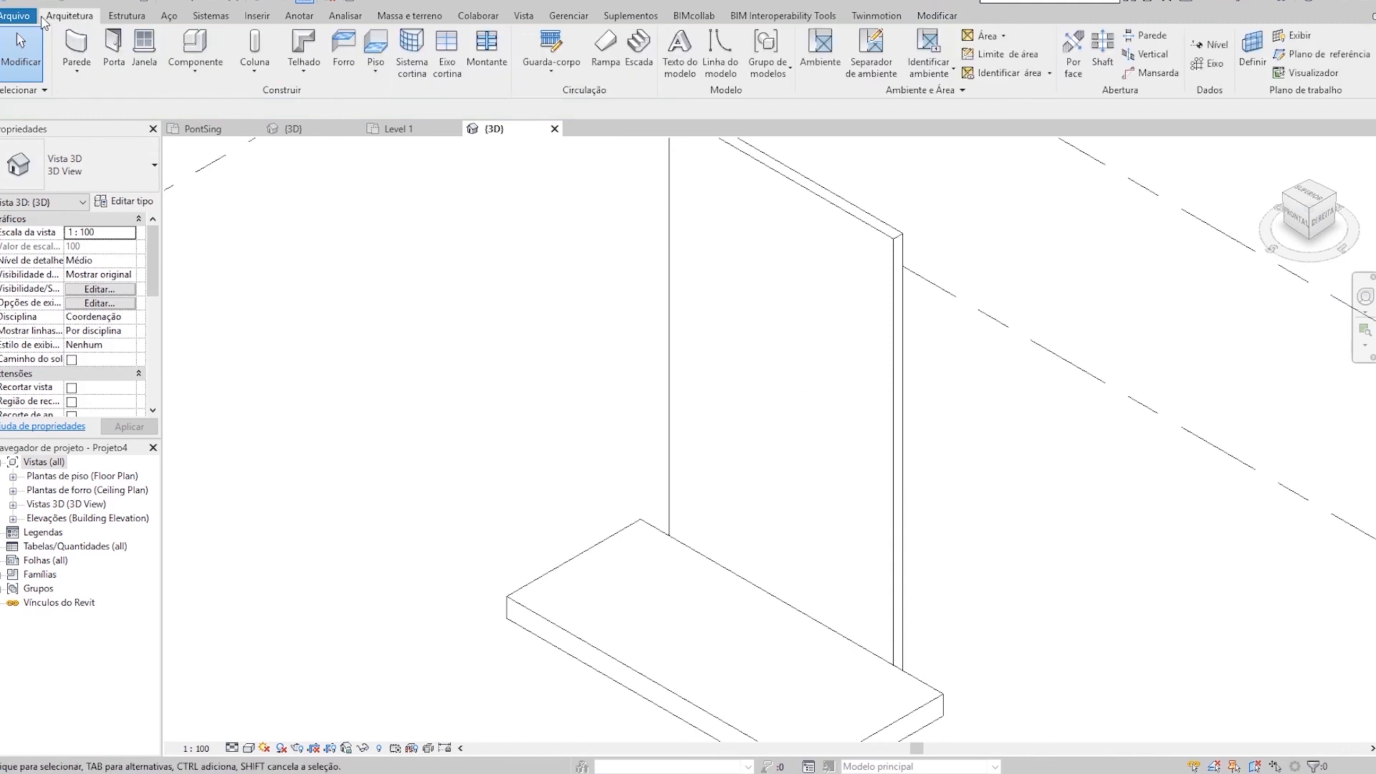
left_click(201, 49)
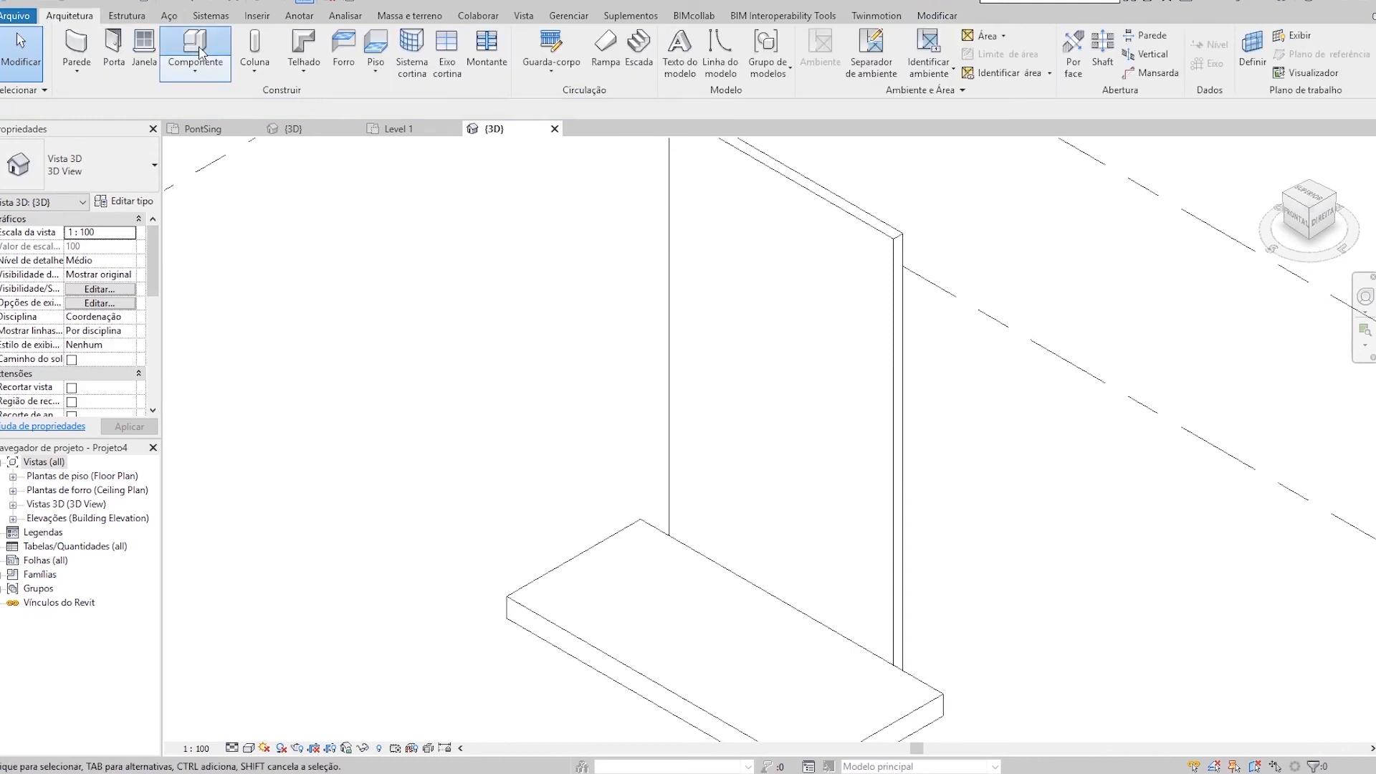
left_click(126, 172)
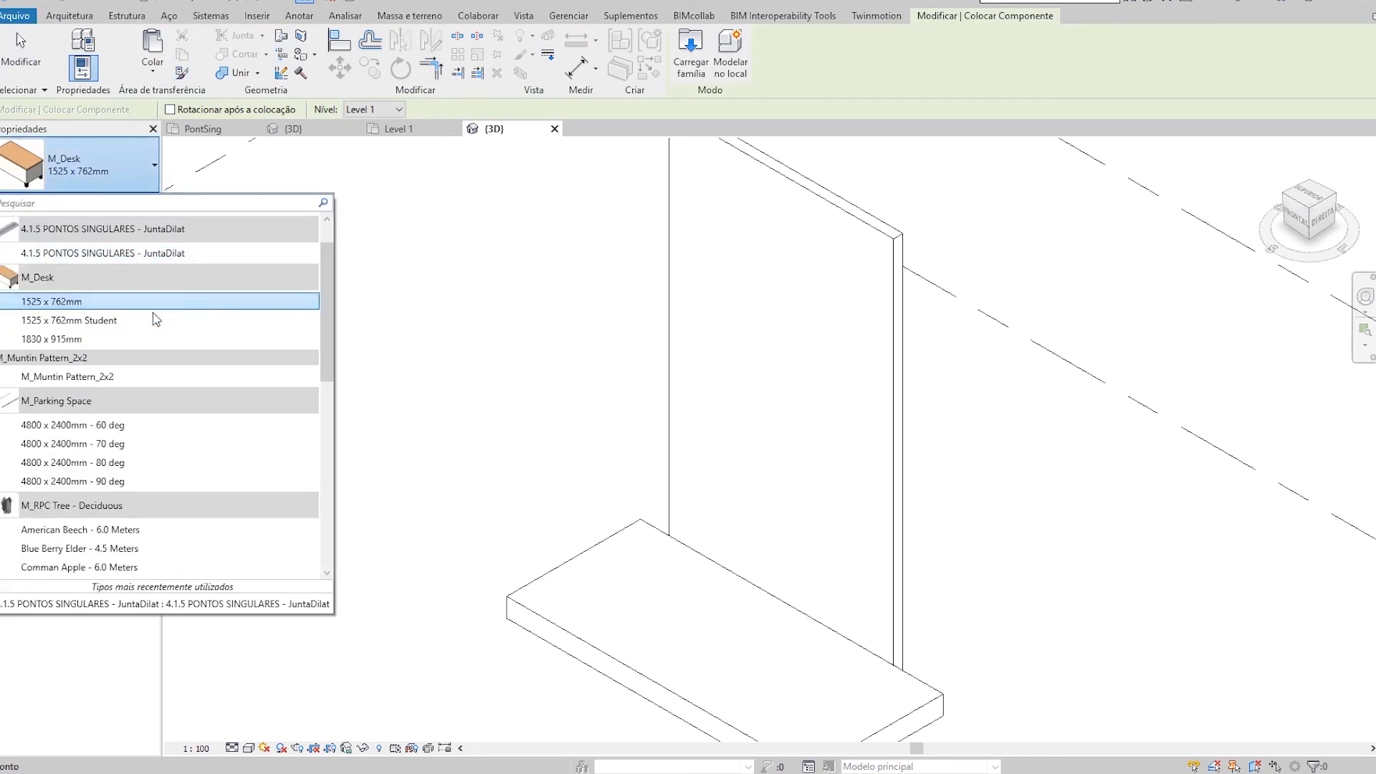
scroll(160, 360, "down", 5)
scroll(159, 394, "down", 8)
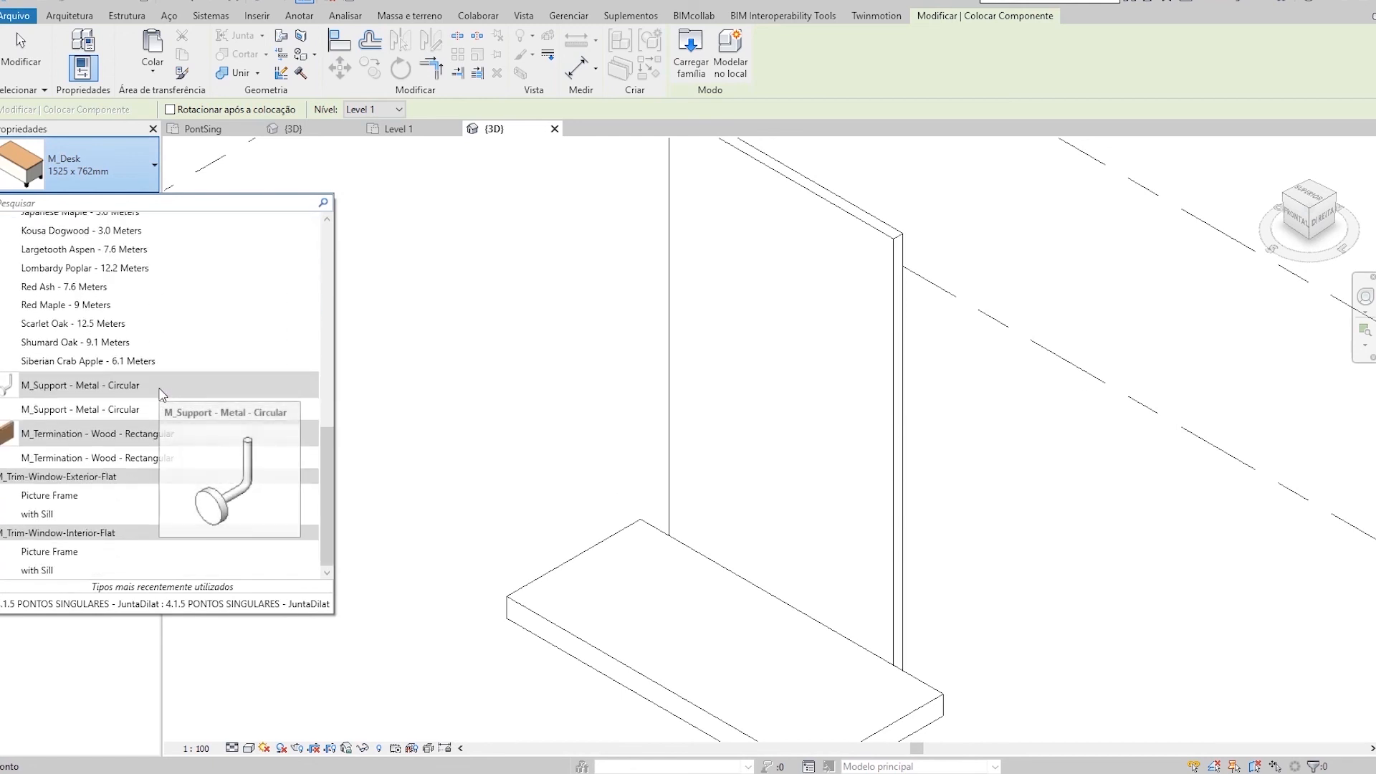
left_click_drag(330, 466, 302, 257)
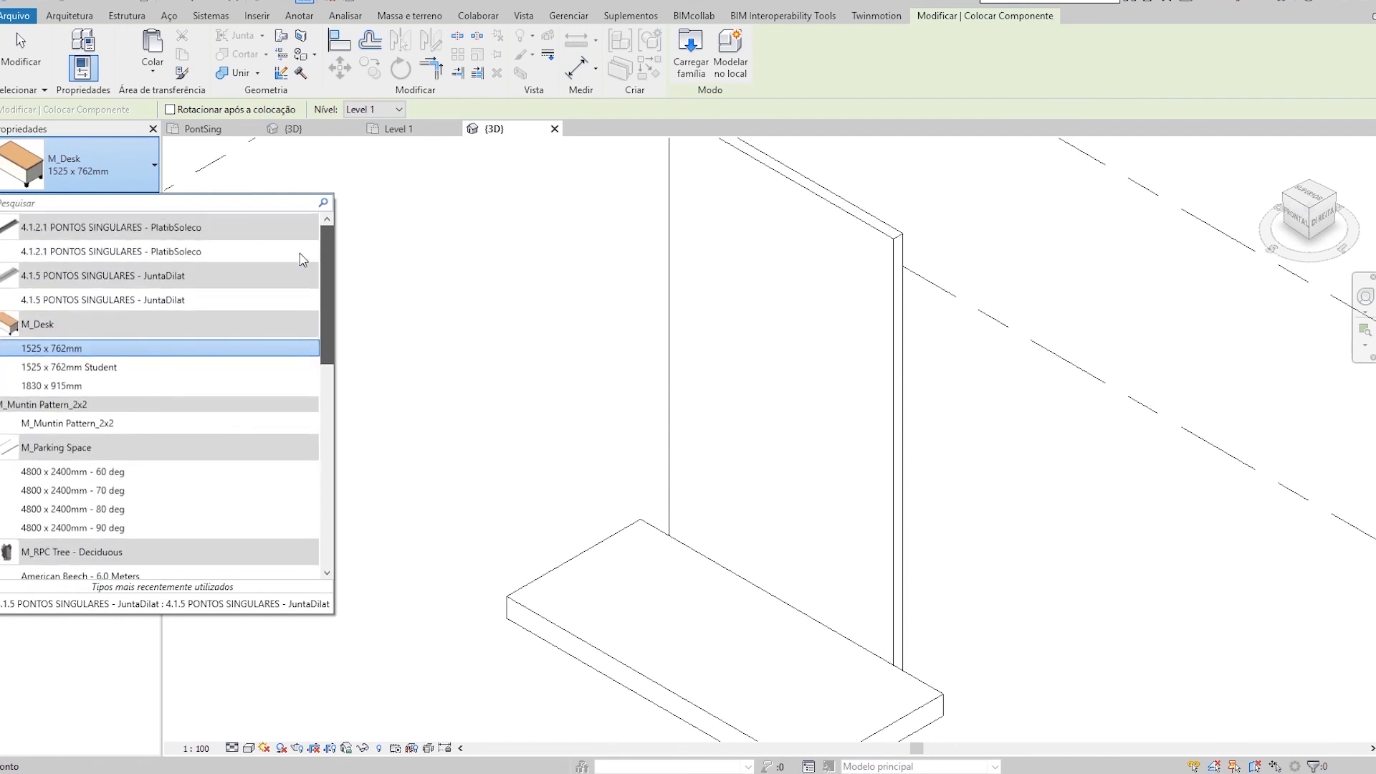
left_click(146, 252)
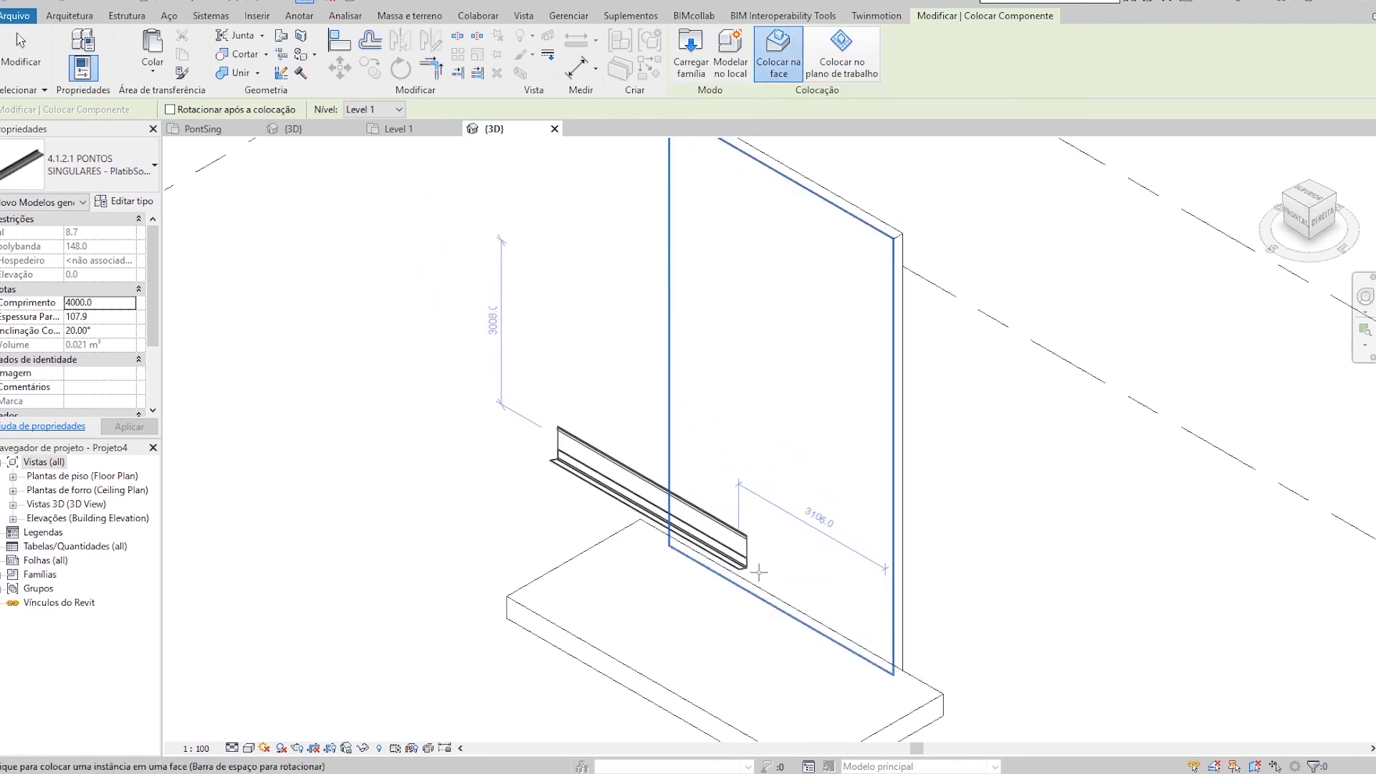
left_click(850, 634)
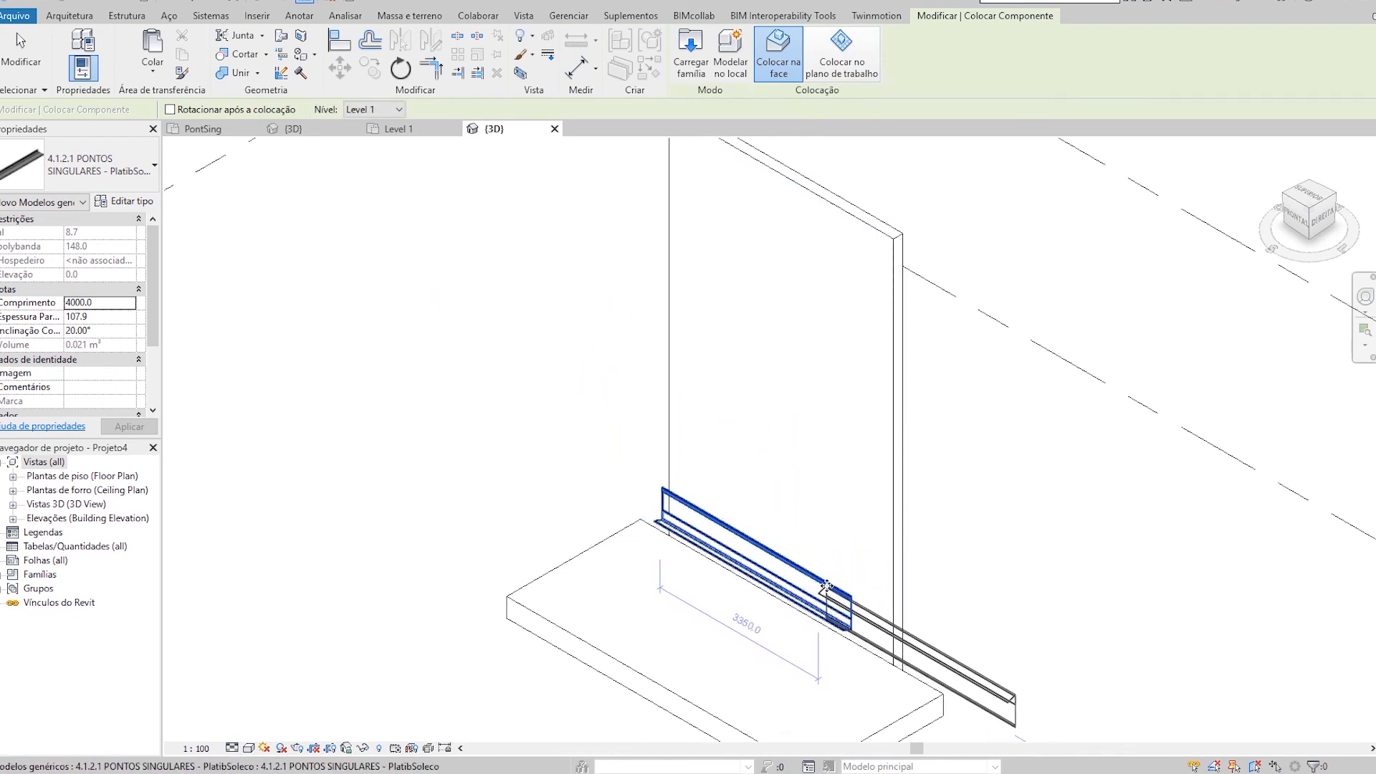
key("Escape")
key("Escape")
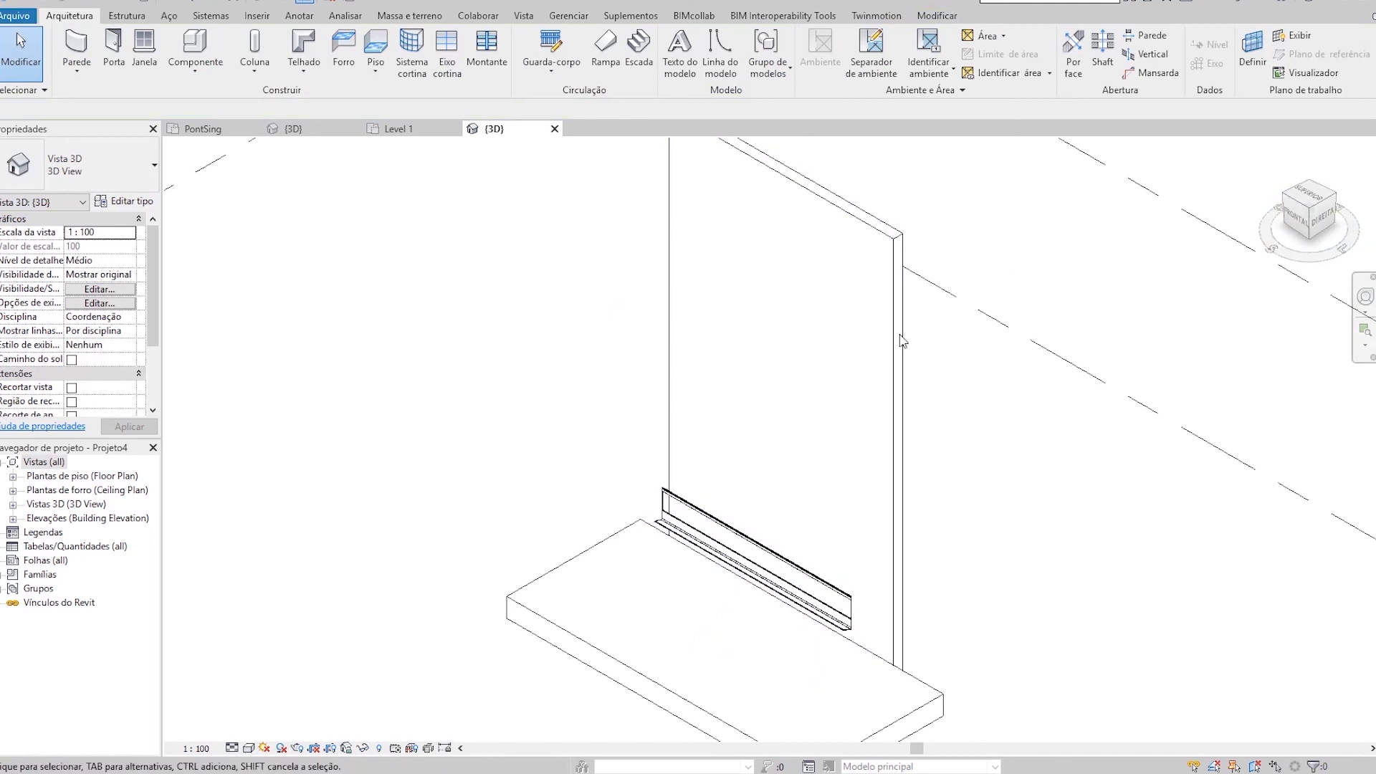
Step: Move the PlatibSoleco element along the wall so its overhanging end sits close to the wall's end face
middle_click_drag(717, 513, 1024, 541, "shift")
middle_click_drag(728, 671, 1036, 295)
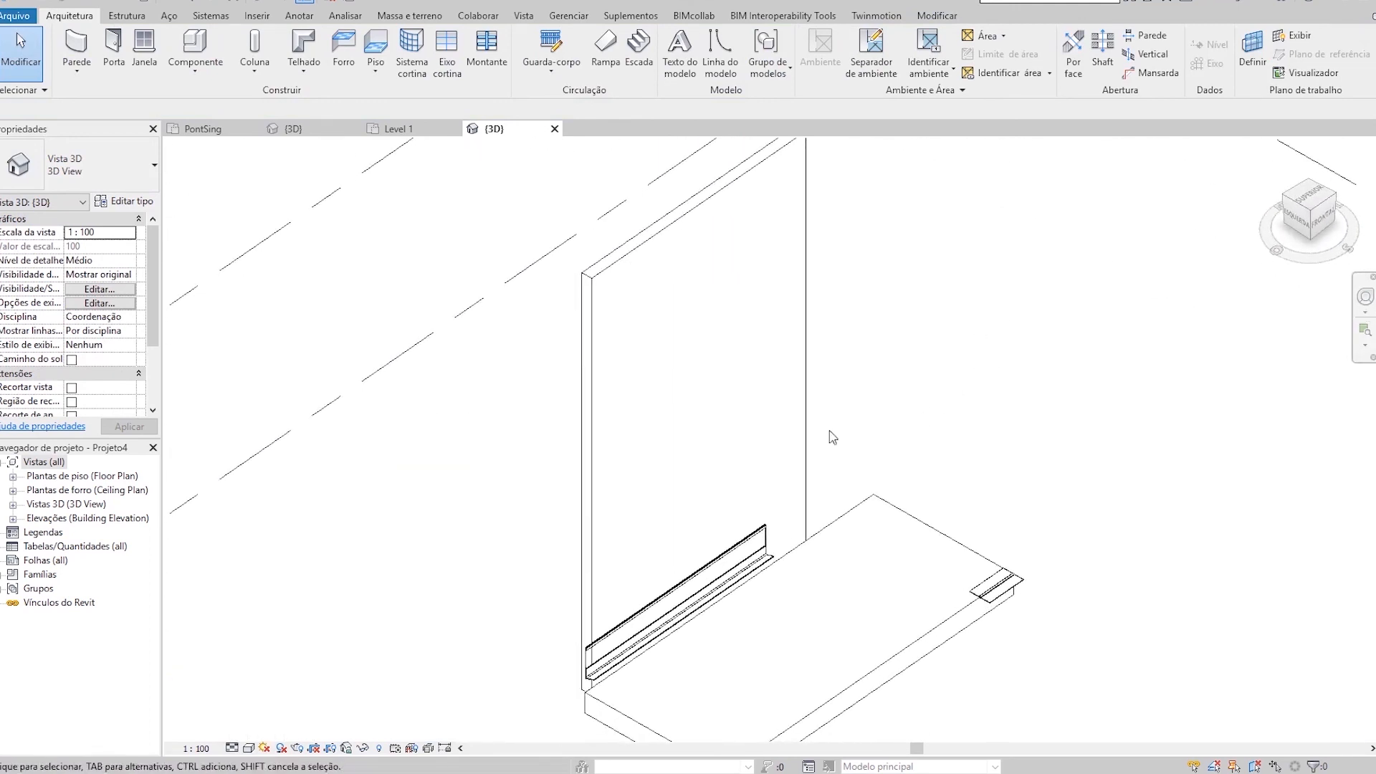
middle_click_drag(584, 690, 719, 663, "shift")
scroll(719, 662, "up", 6)
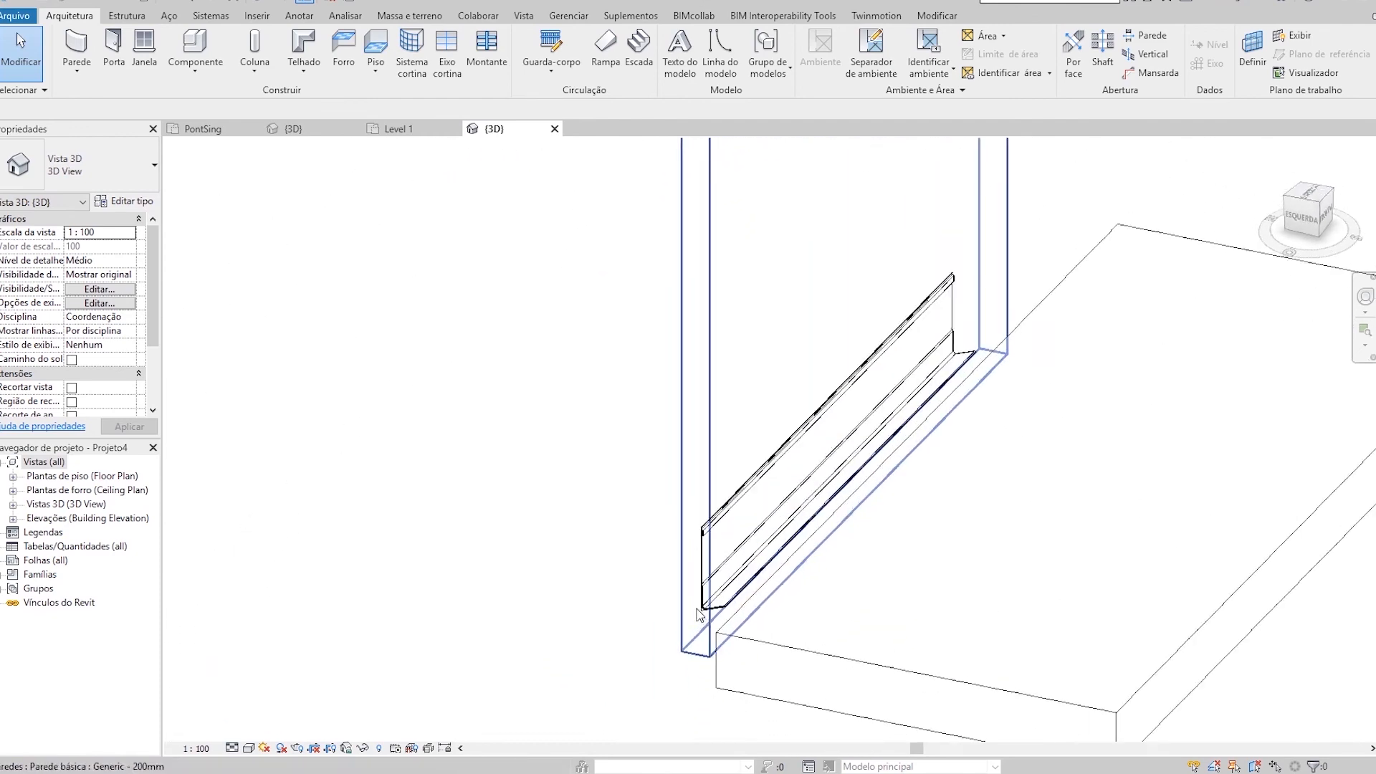
scroll(694, 614, "up", 2)
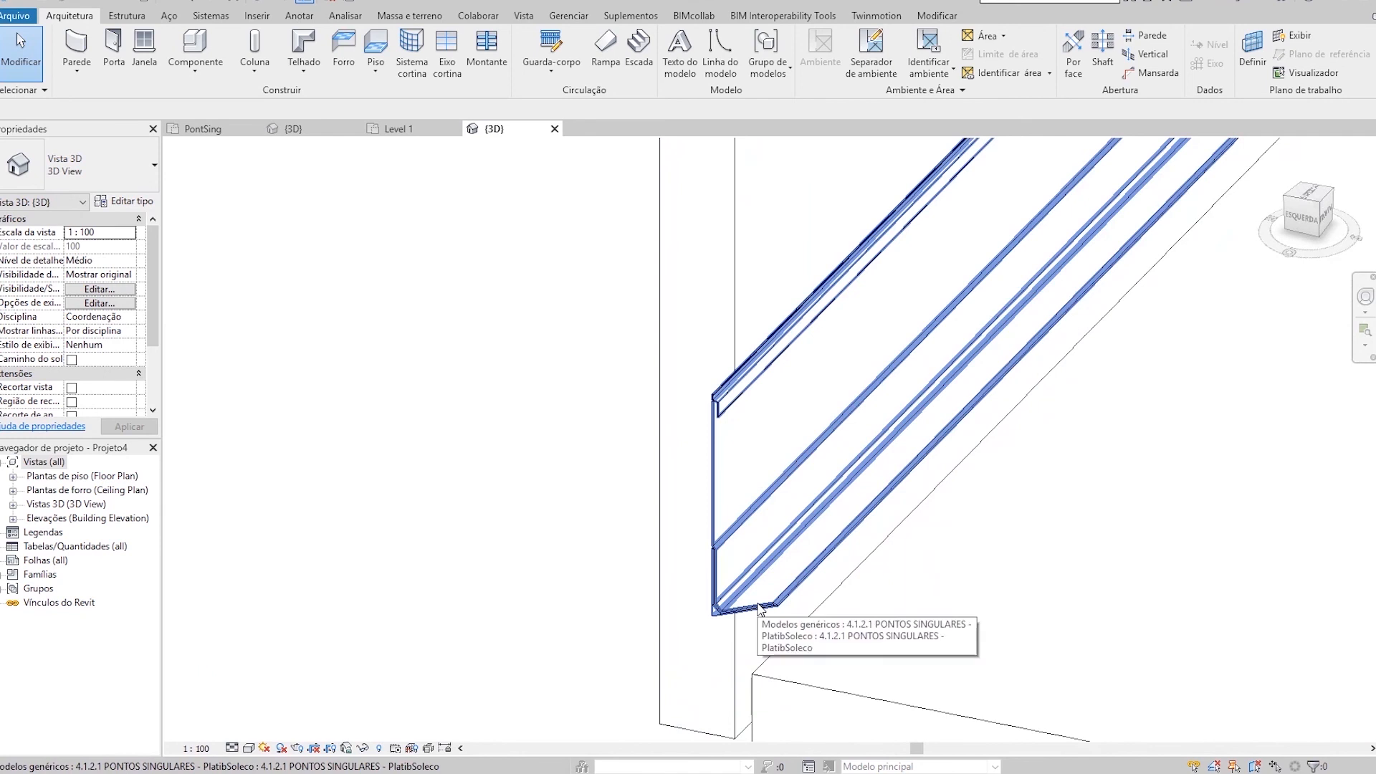
left_click(759, 607)
left_click_drag(753, 604, 777, 579)
left_click(539, 609)
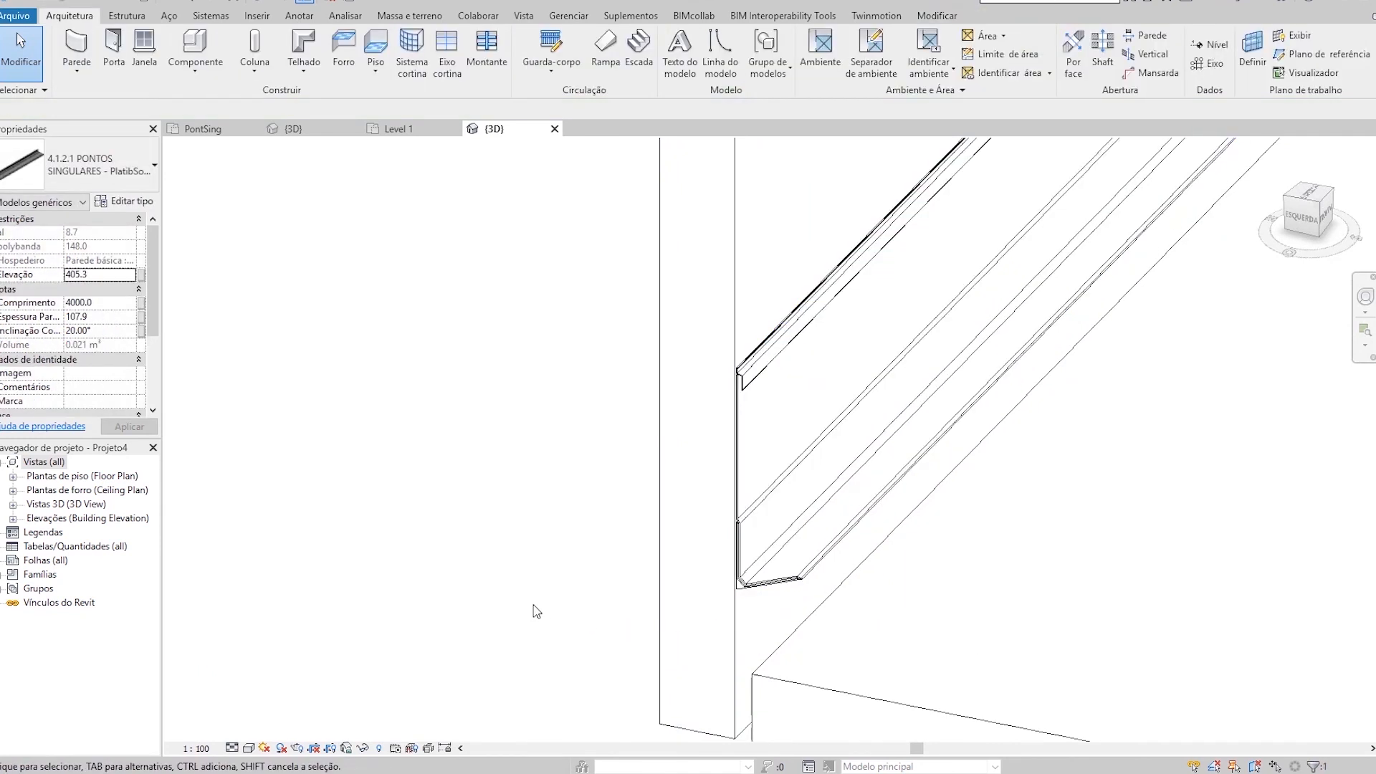
Step: Align the end of the PlatibSoleco element with the wall's end face and leave the Align tool
key("a")
key("l")
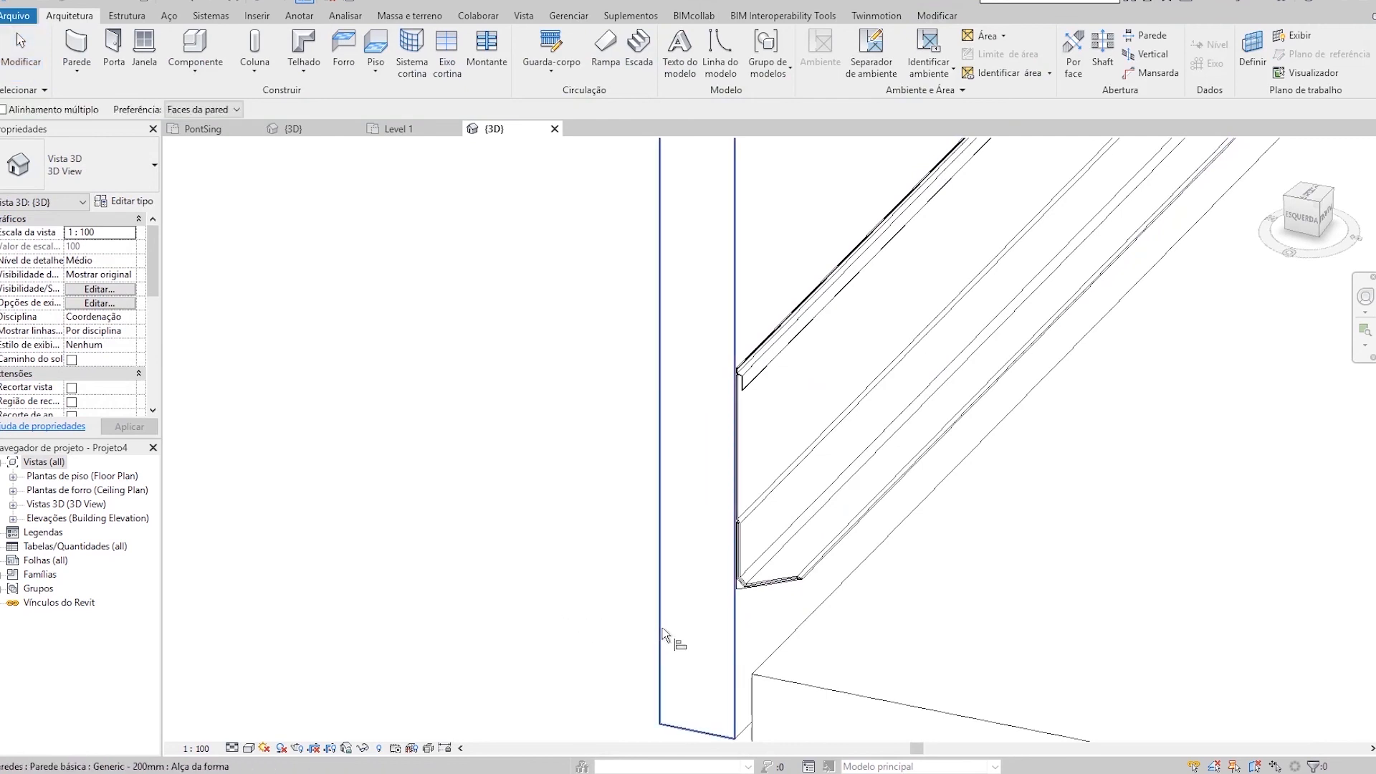
left_click(667, 642)
left_click(737, 597)
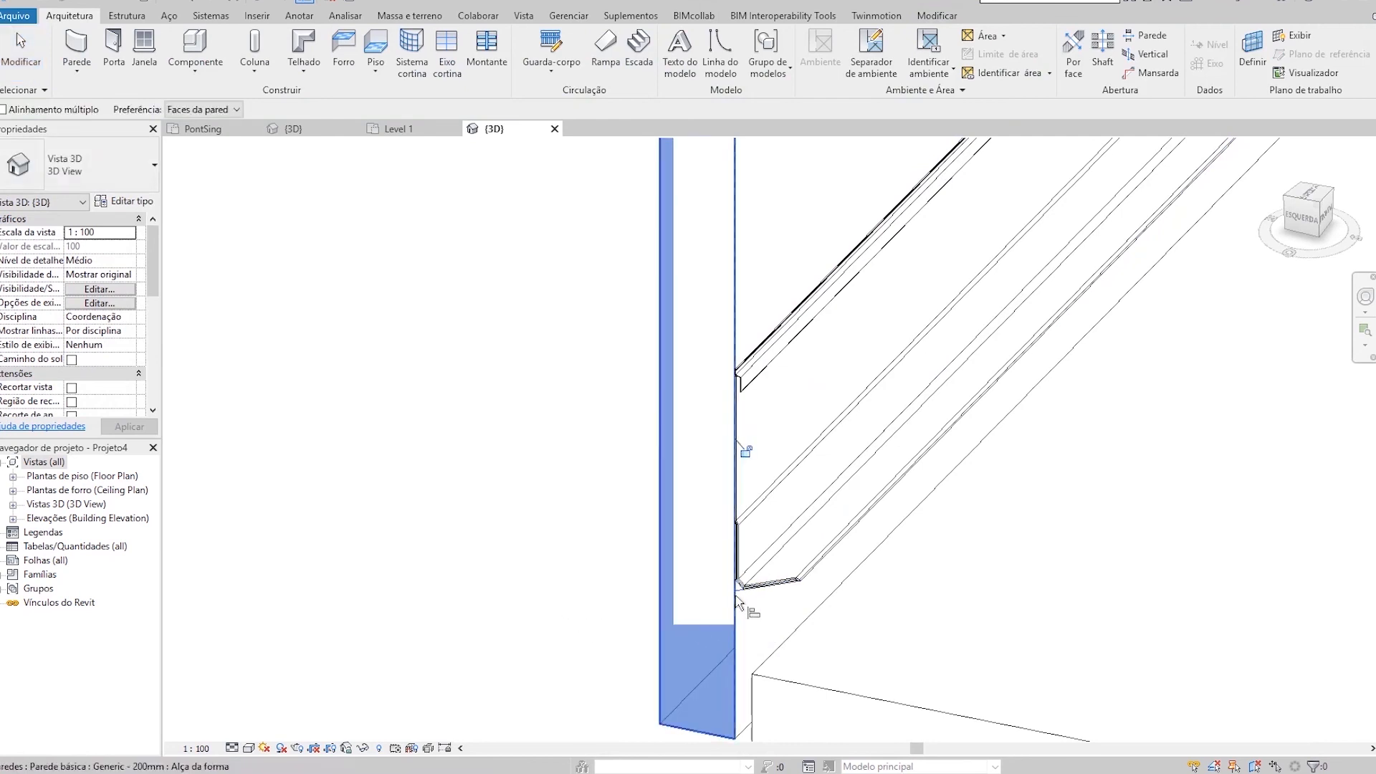
key("Escape")
key("Escape")
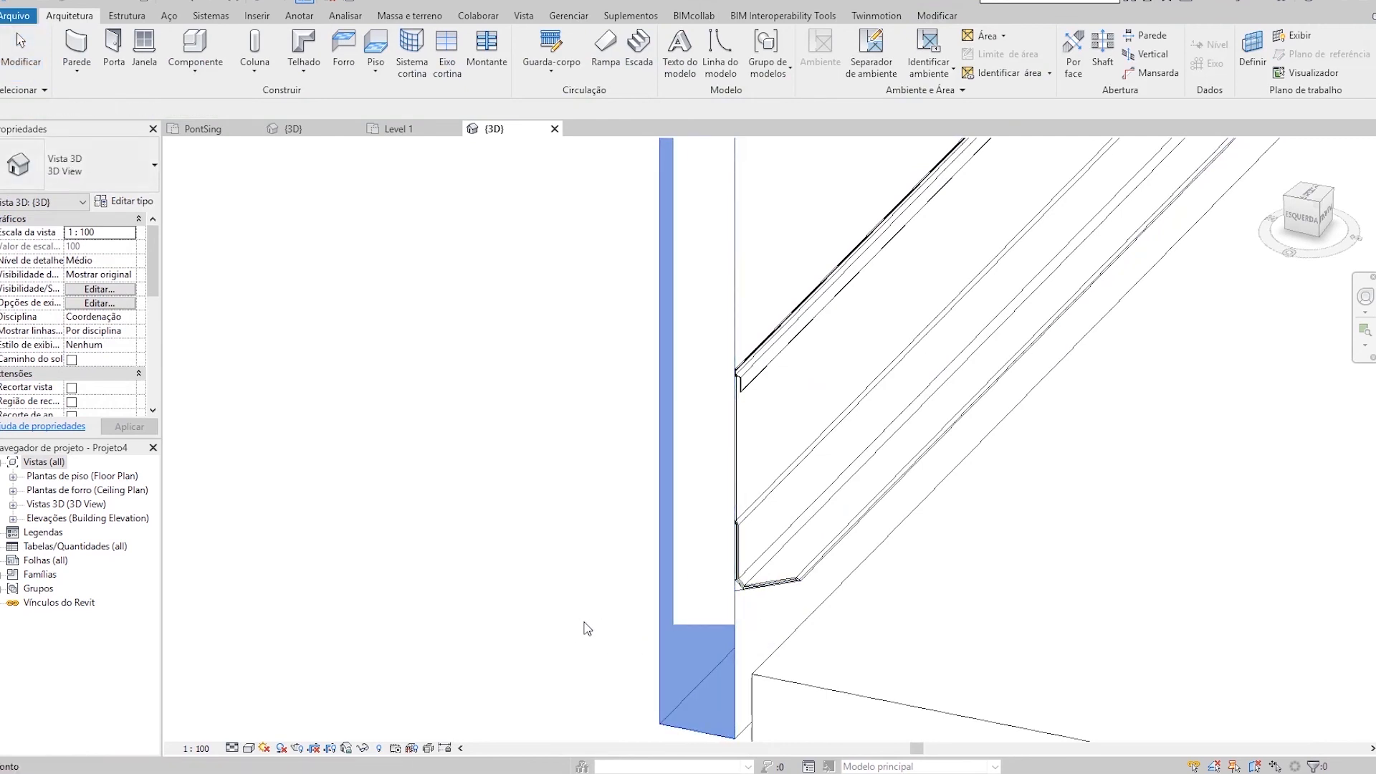
Step: Set the PlatibSoleco element's inclinação Cobertura to 5° and apply it, refine it to 1.15°, and deselect the element
middle_click_drag(611, 623, 519, 583)
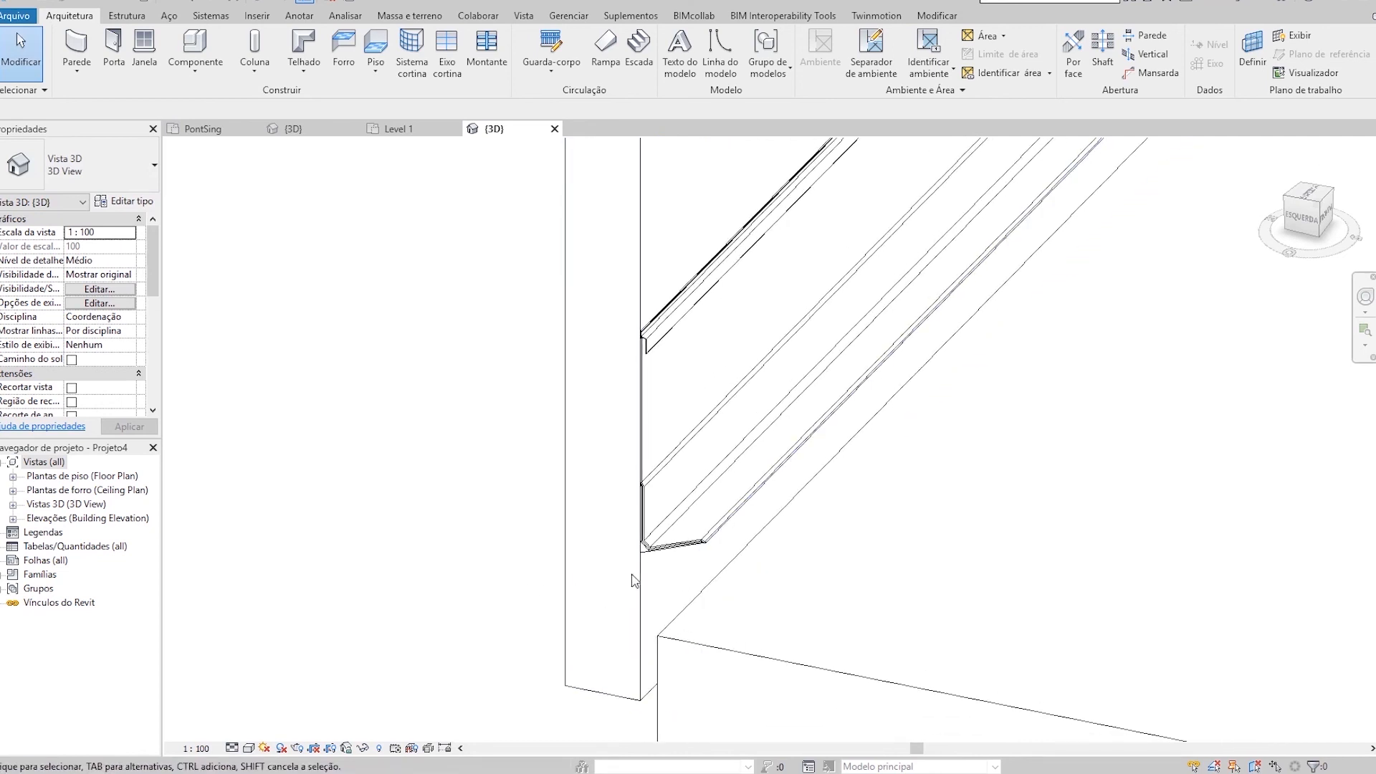
left_click(672, 549)
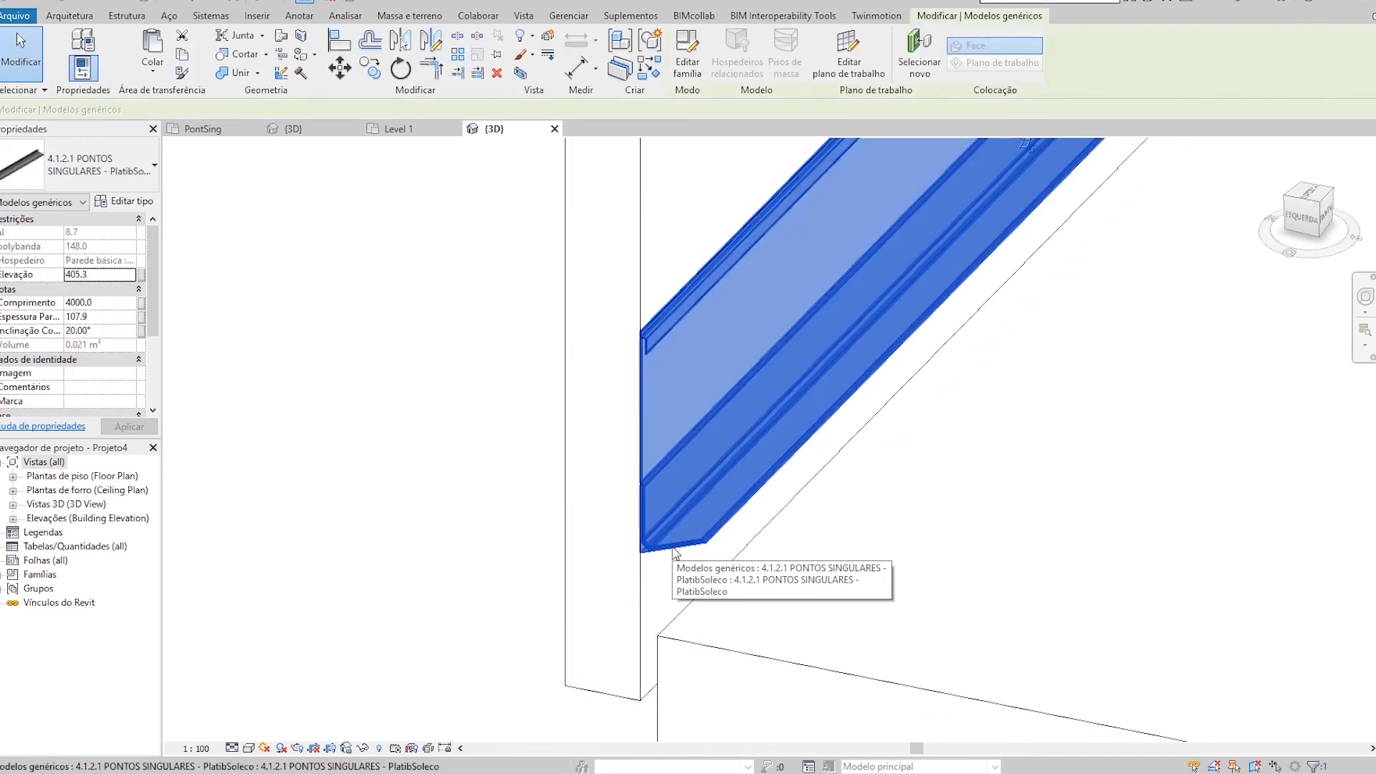
left_click(100, 330)
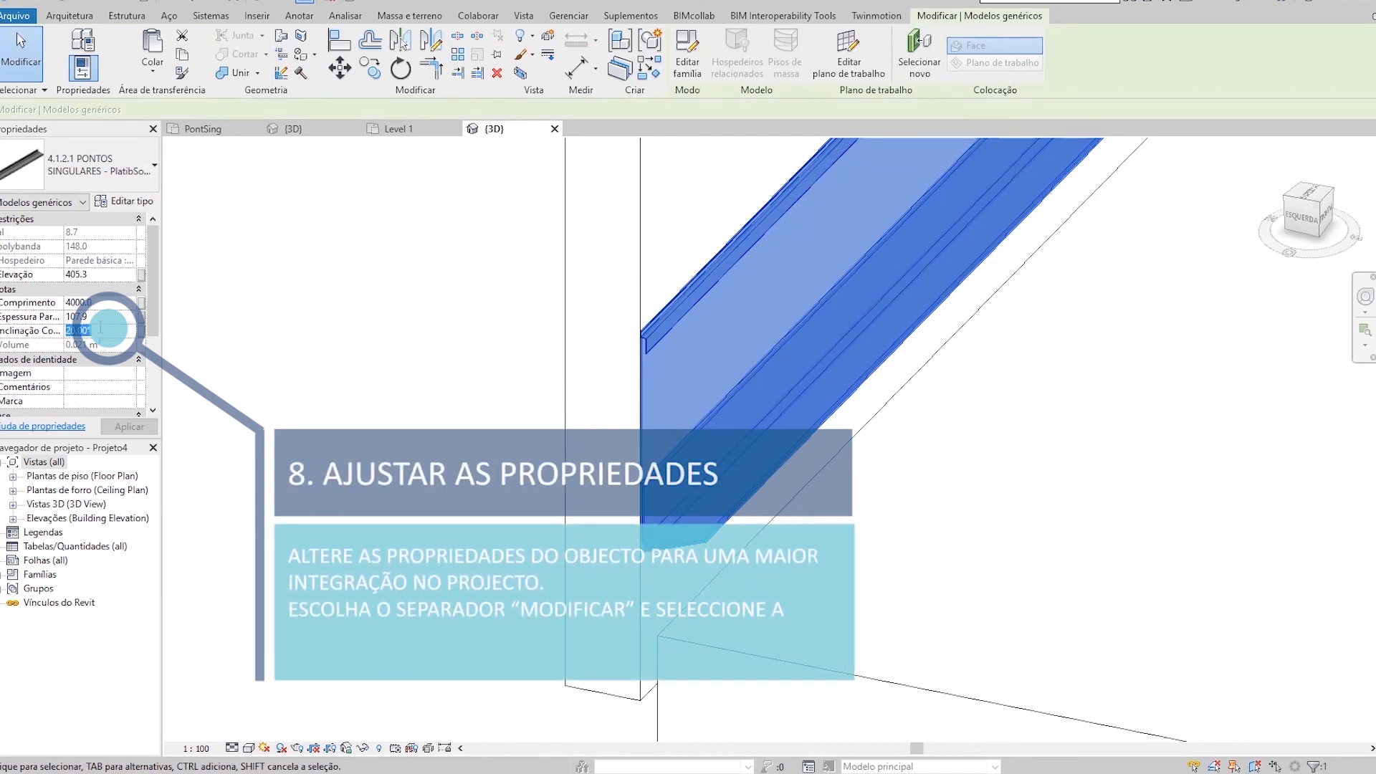
type("5")
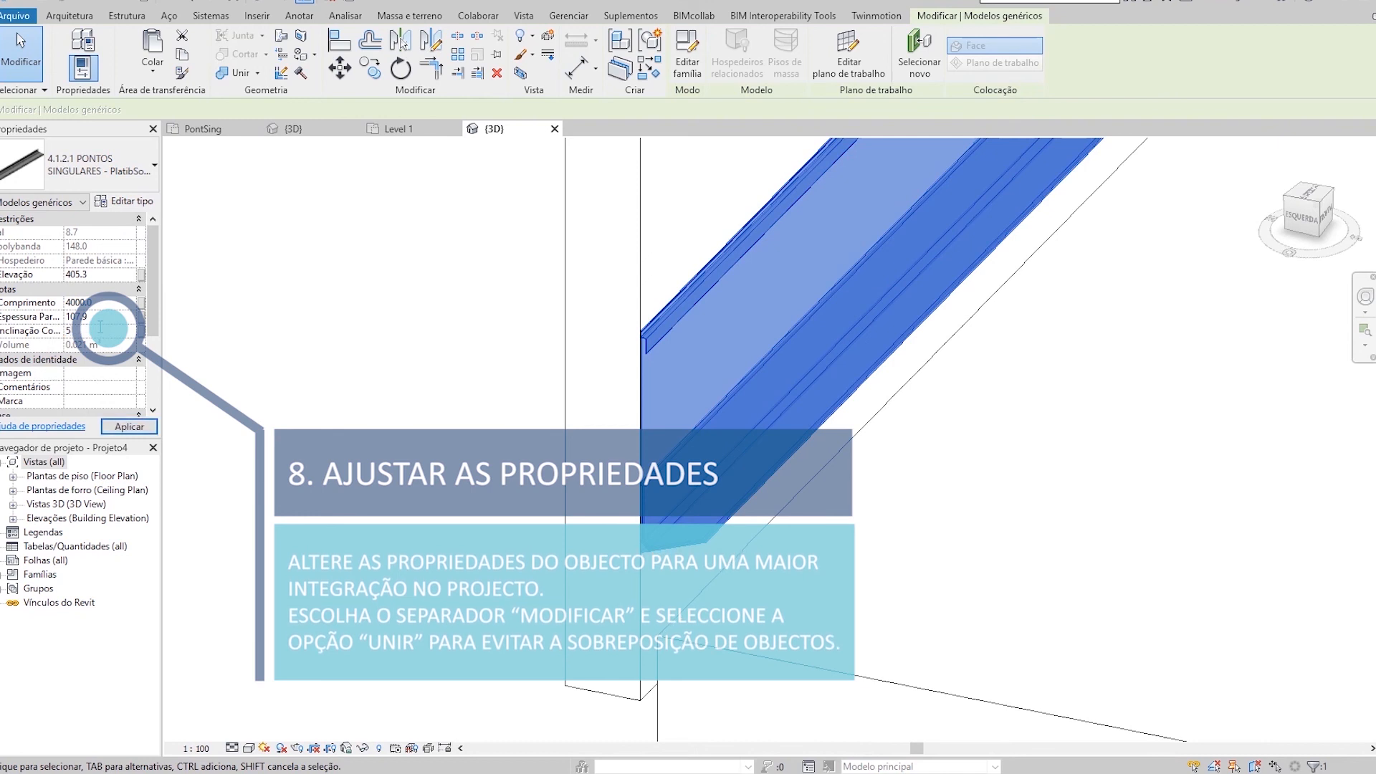
left_click(128, 426)
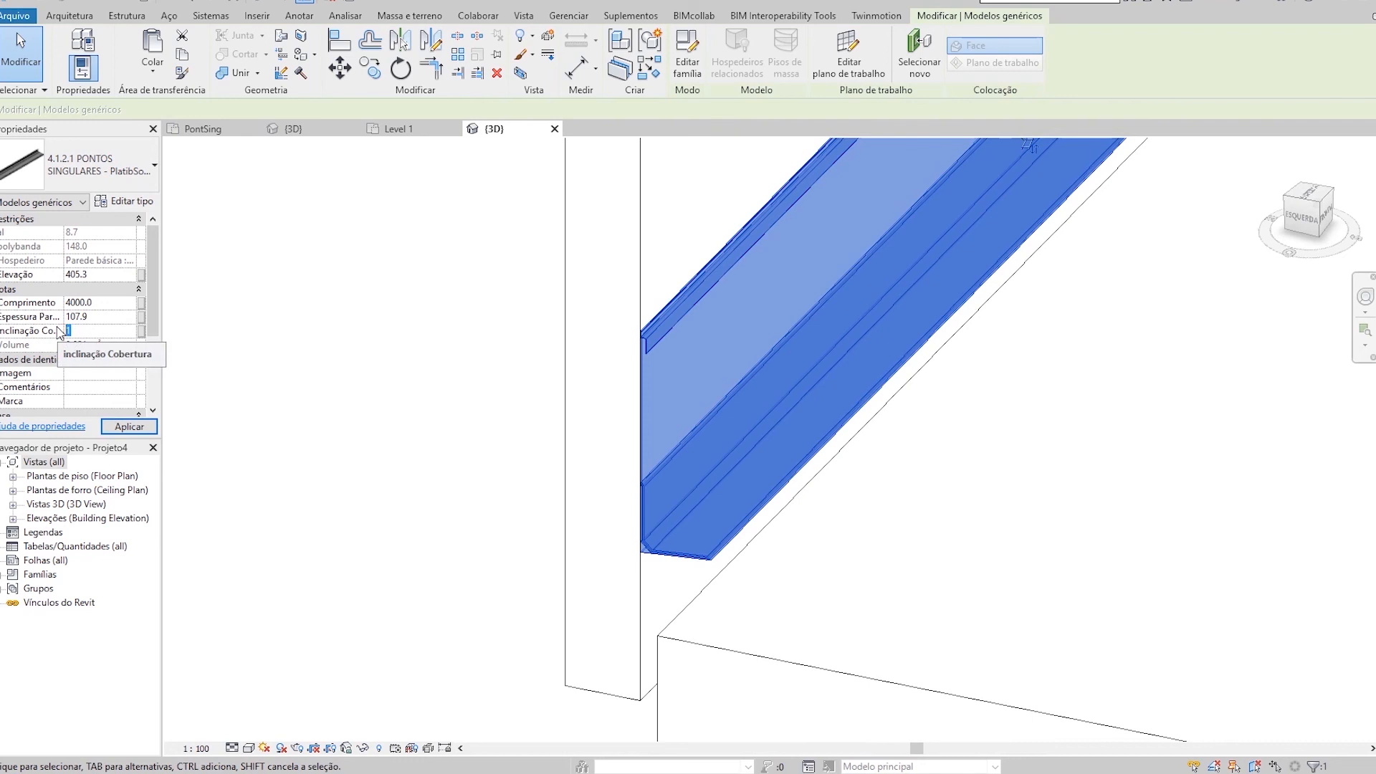
type("15")
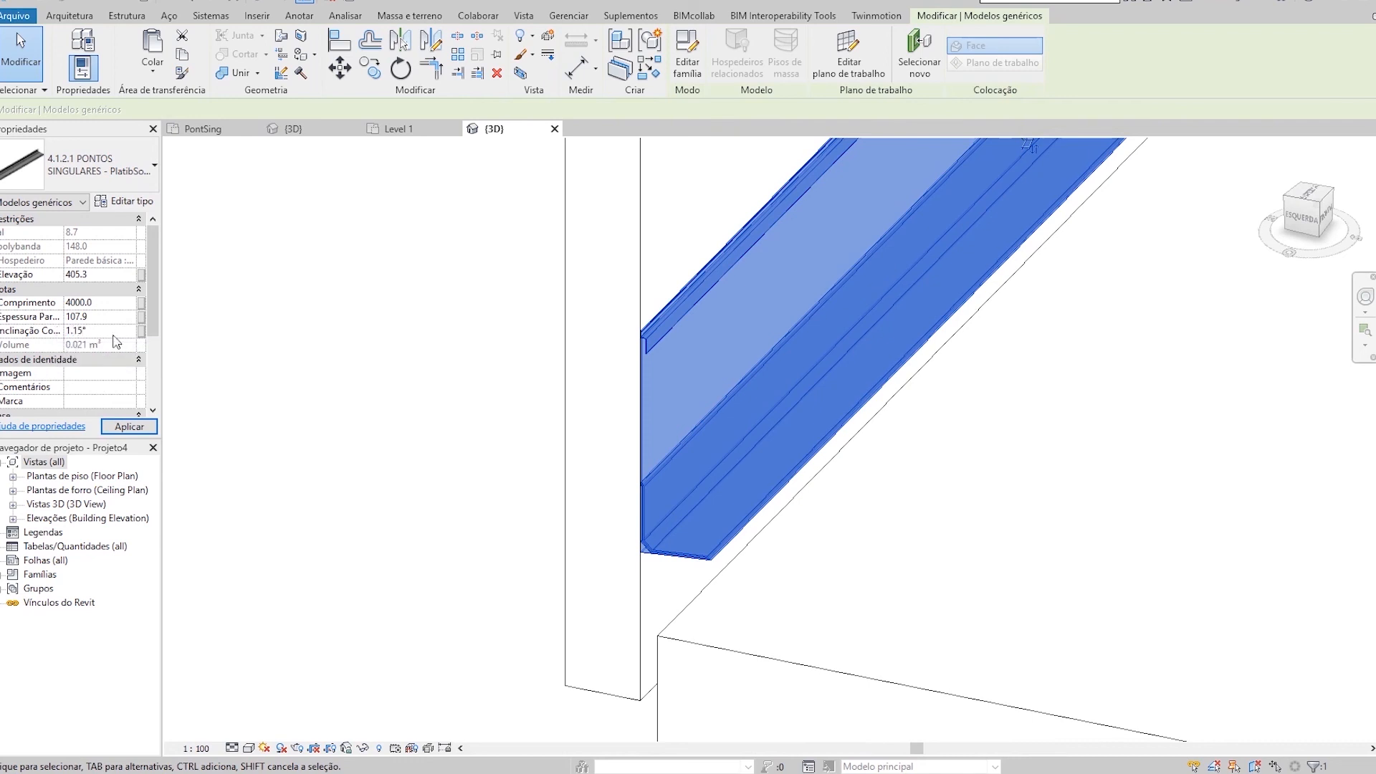
left_click(115, 427)
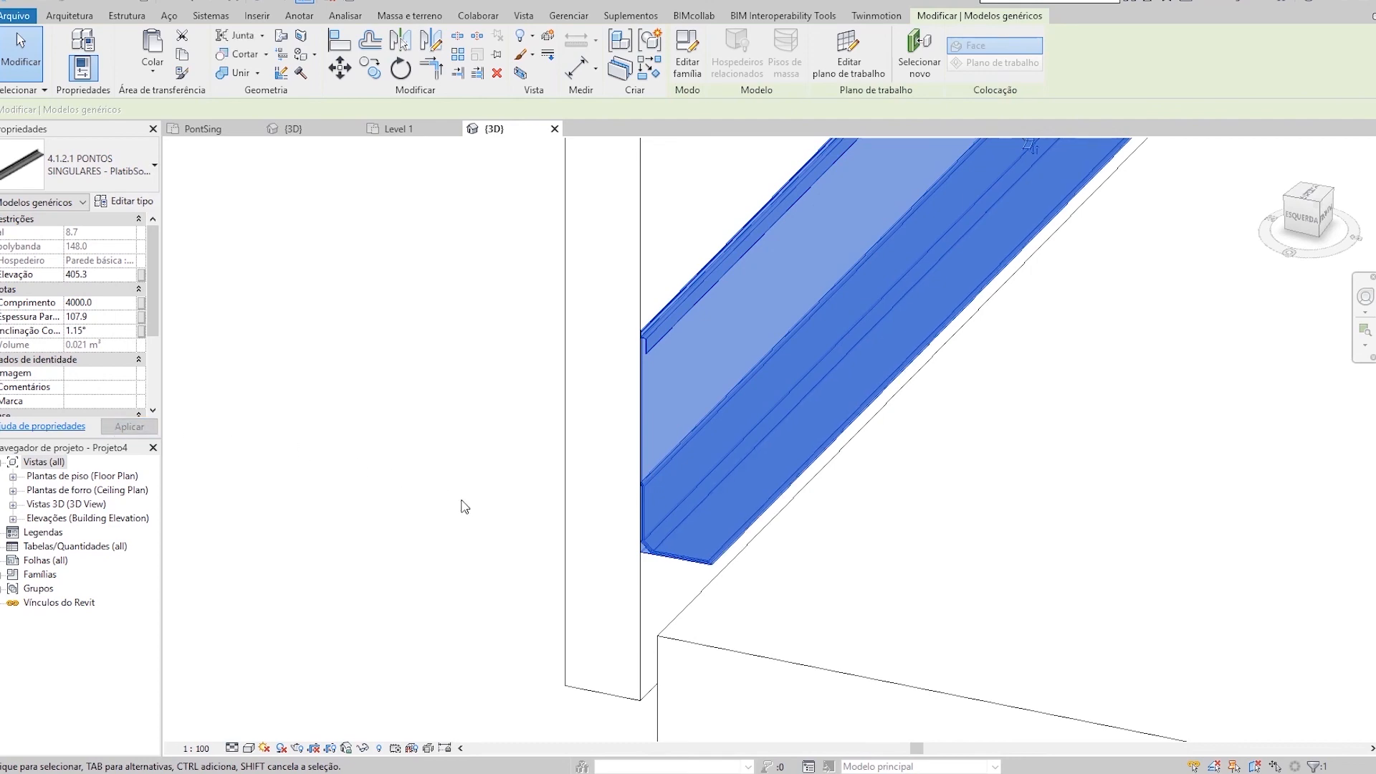
left_click(465, 507)
Step: Turn off Polybanda 33 for the PlatibSoleco element so Polybanda 50 is used, apply the change, and deselect it
scroll(696, 572, "up", 2)
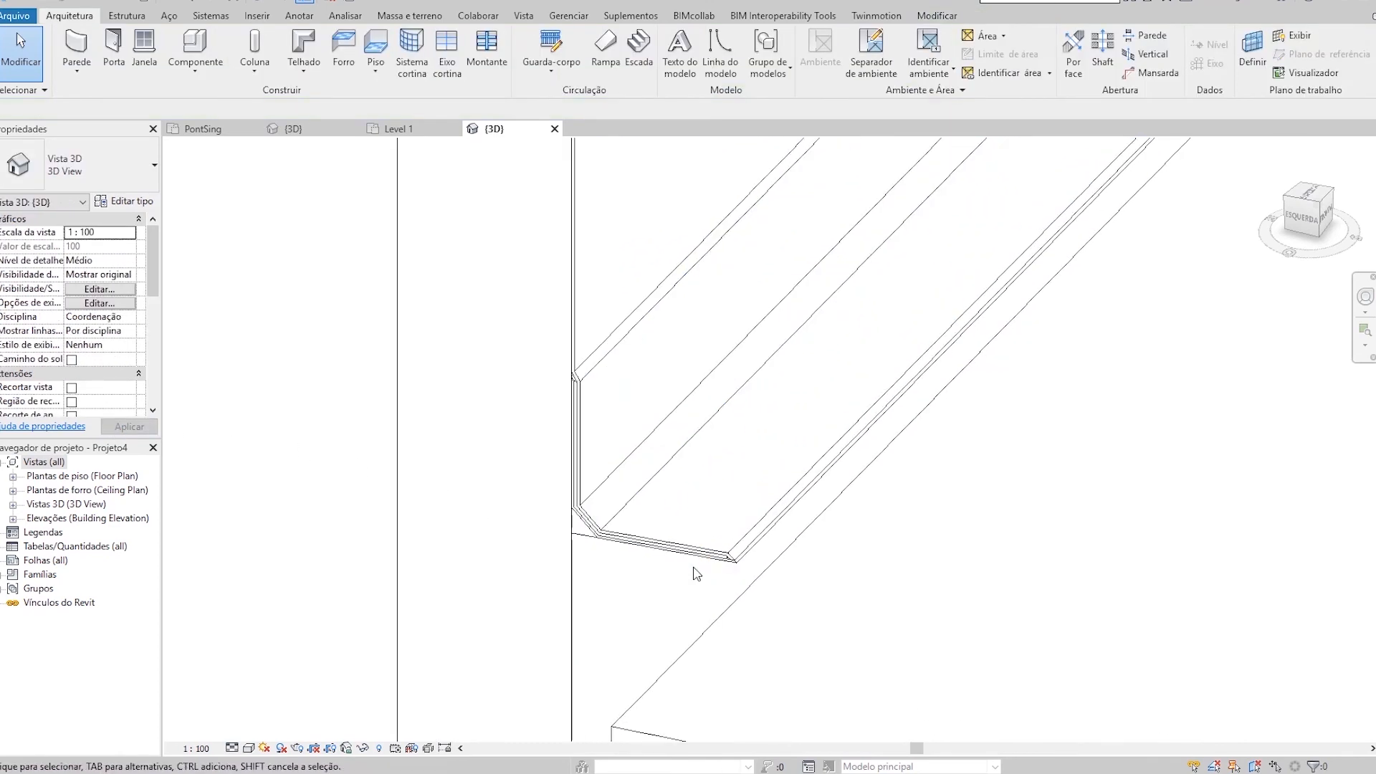
scroll(695, 572, "up", 3)
scroll(685, 546, "down", 1)
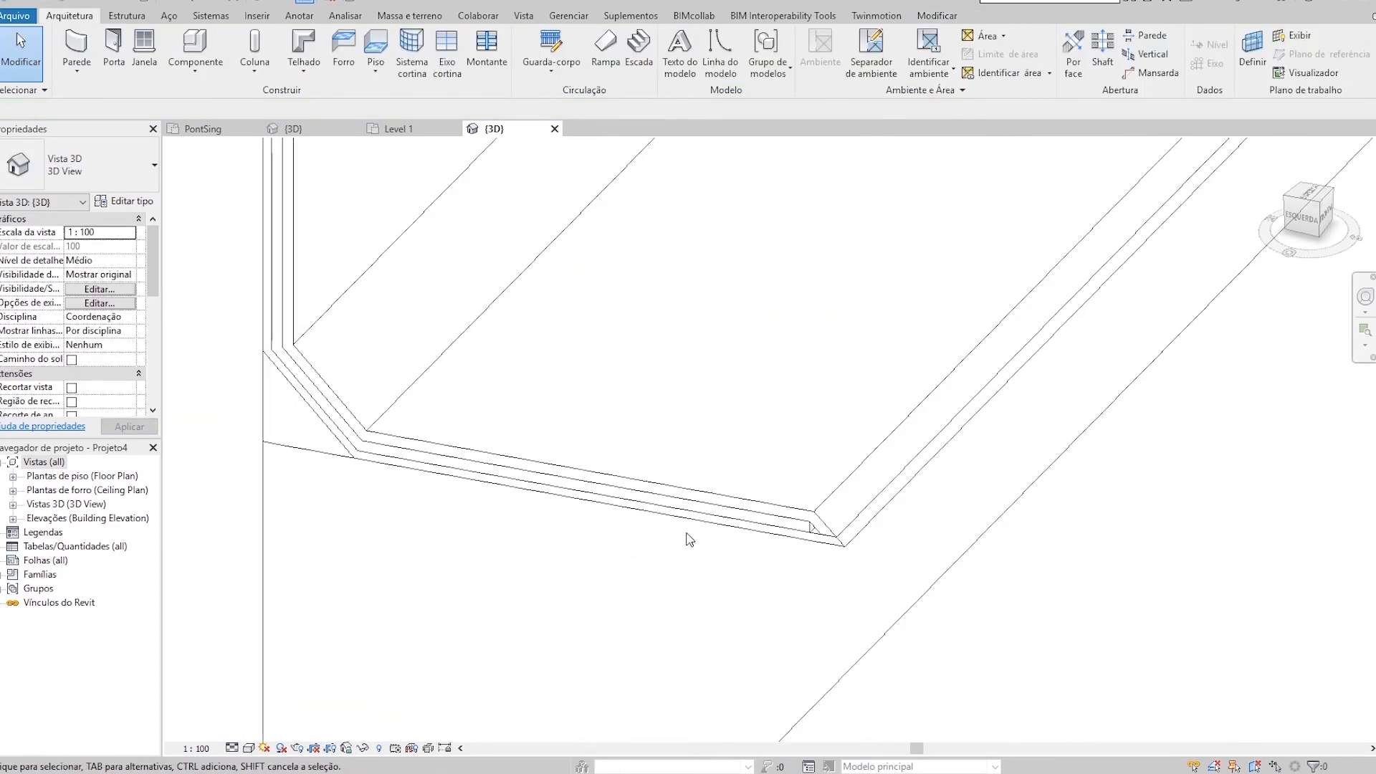
left_click(687, 526)
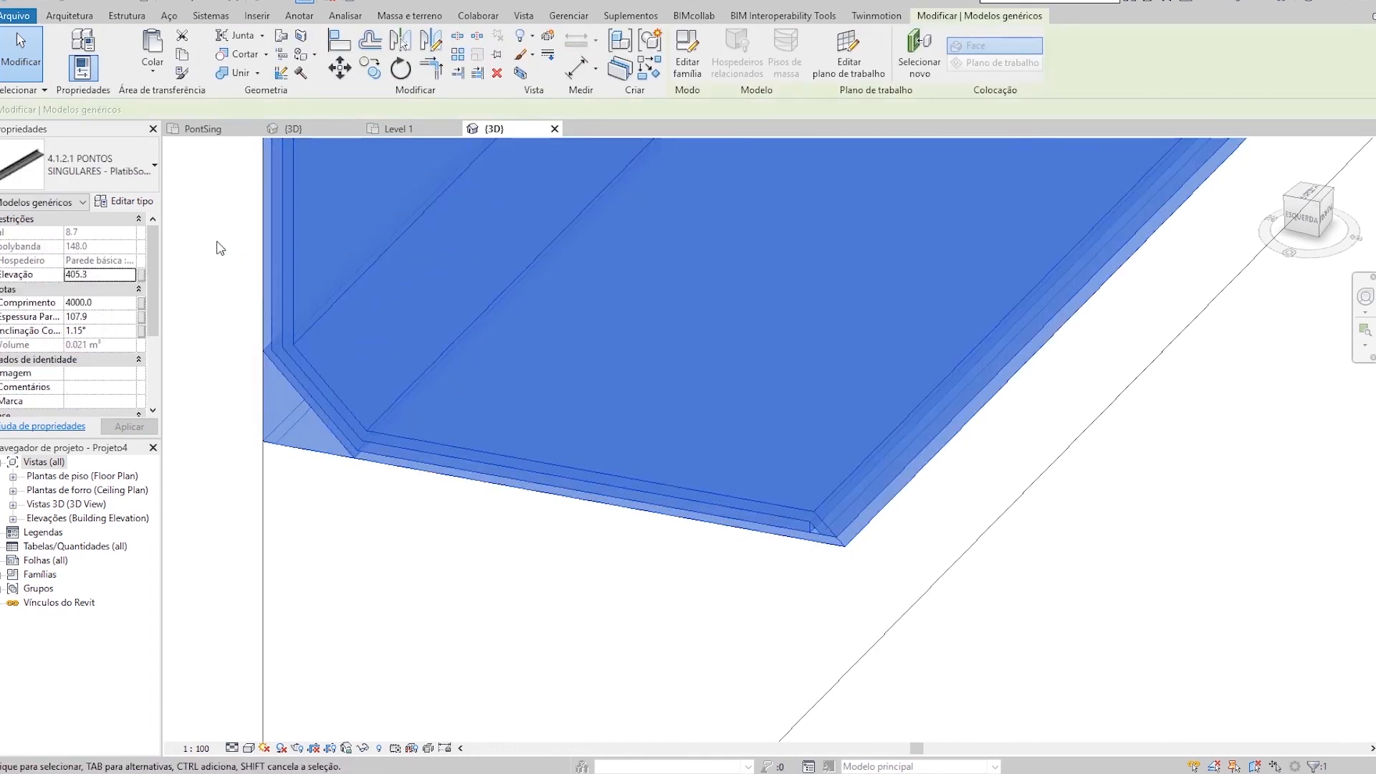
left_click_drag(158, 240, 159, 298)
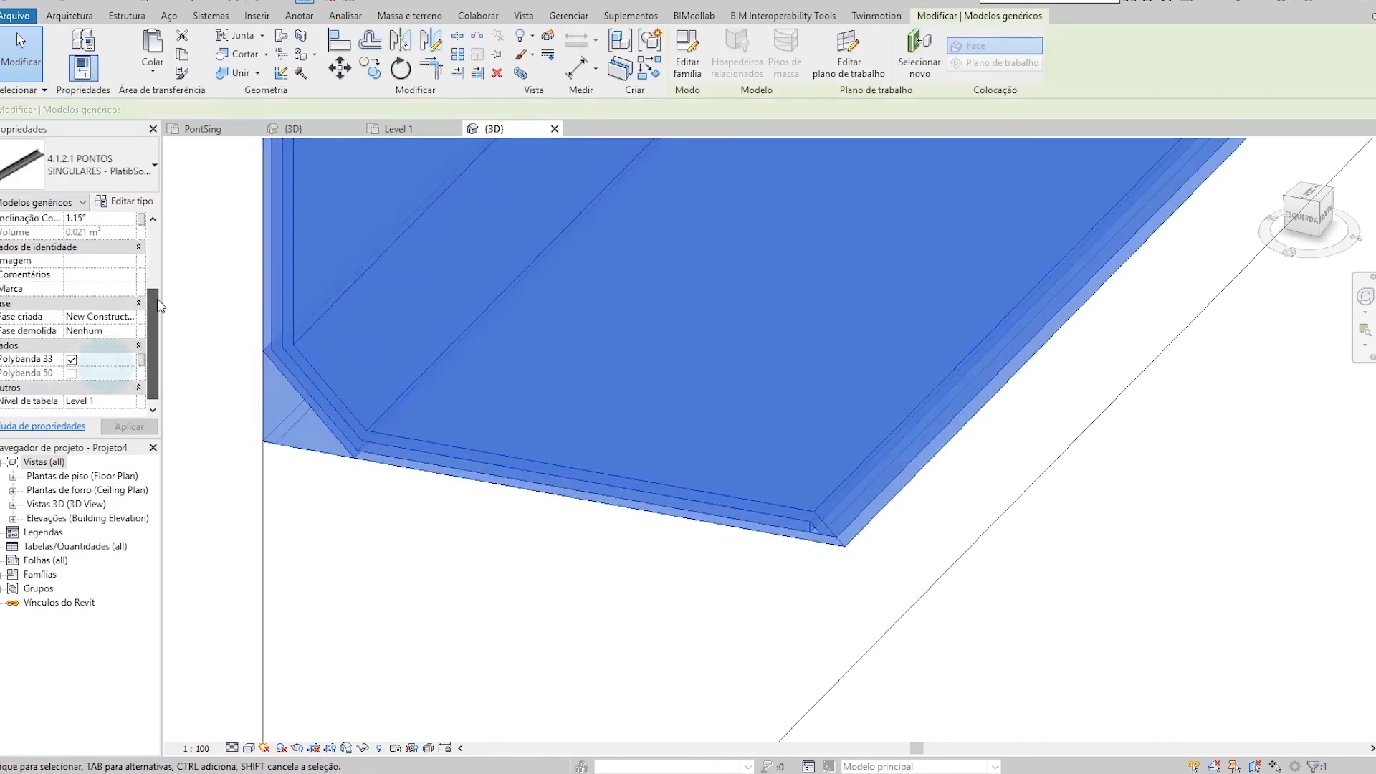
left_click(71, 359)
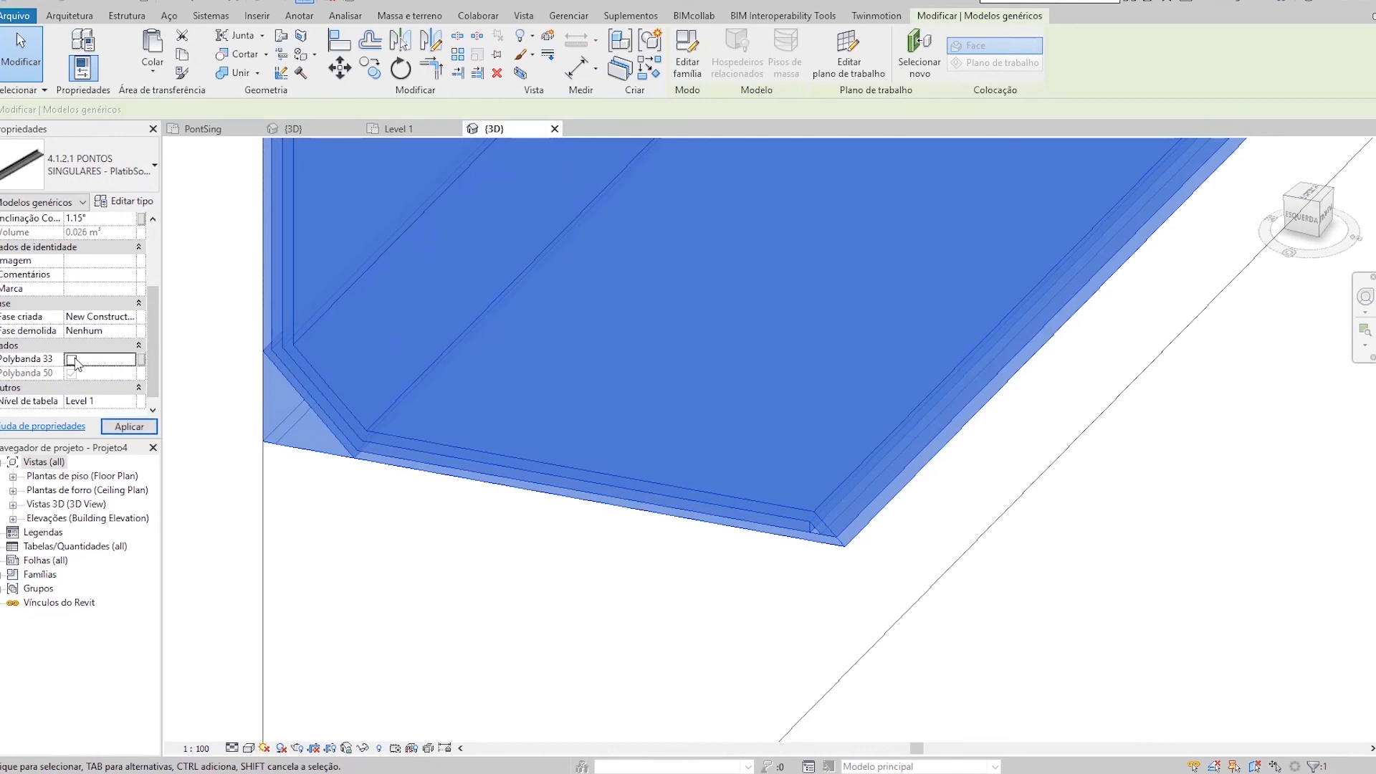
left_click(129, 426)
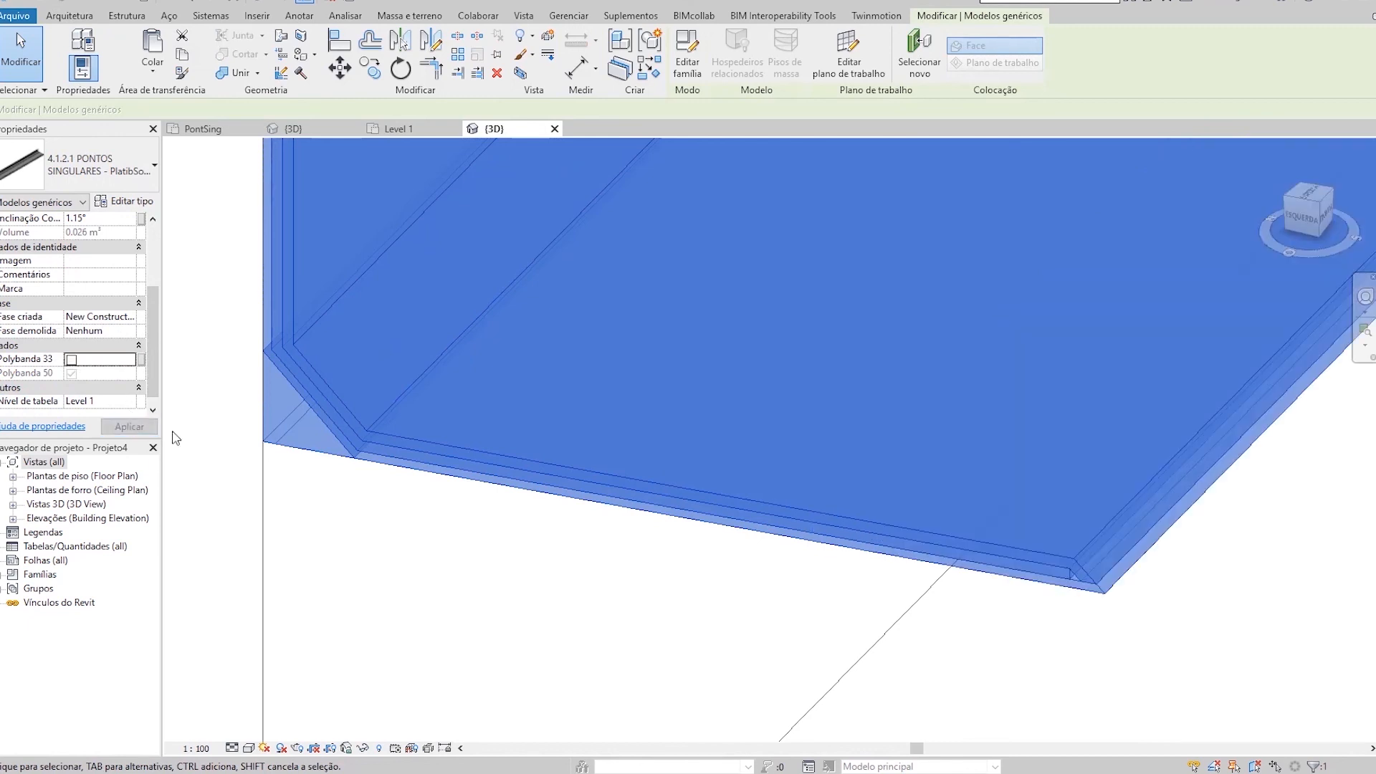
left_click(244, 455)
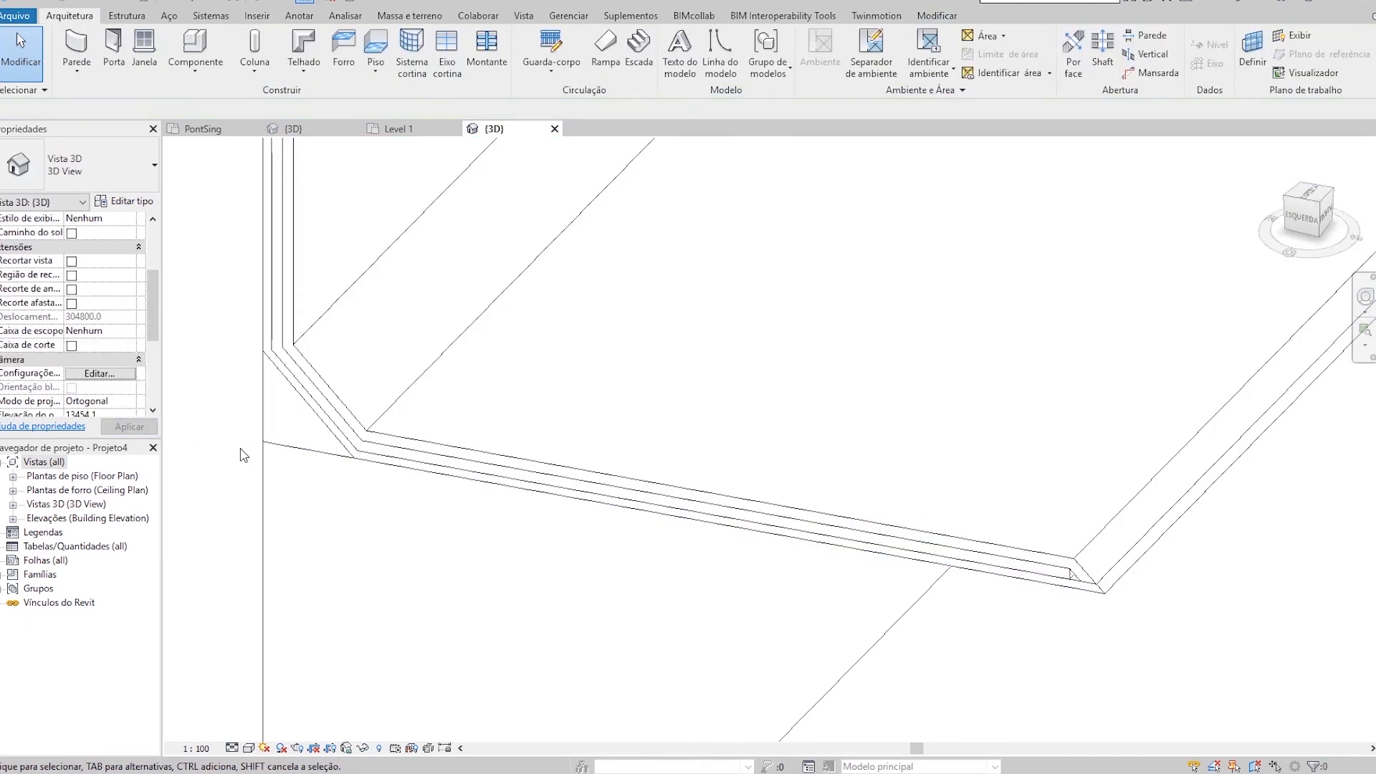
scroll(244, 455, "down", 8)
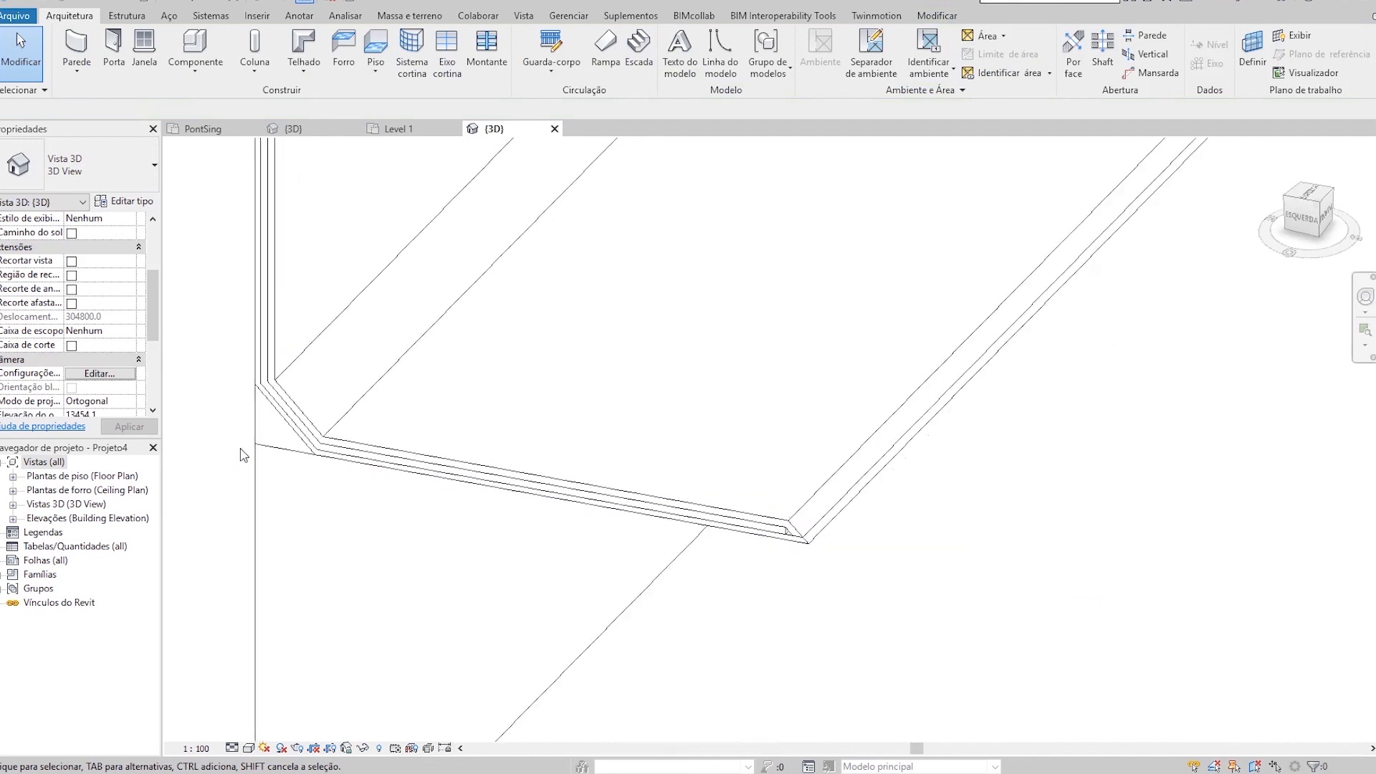